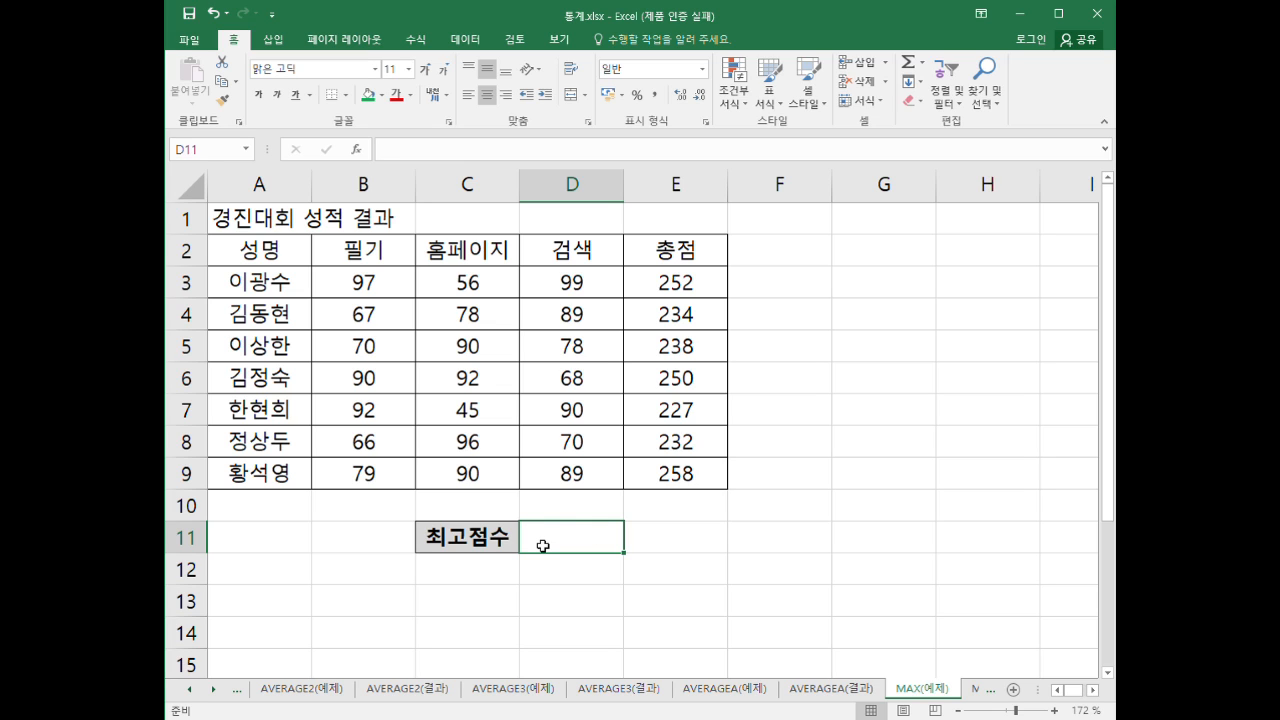
- Calculate the highest 총점 in D11 with the formula =max(E3:E9)
drag(669, 284, 681, 476)
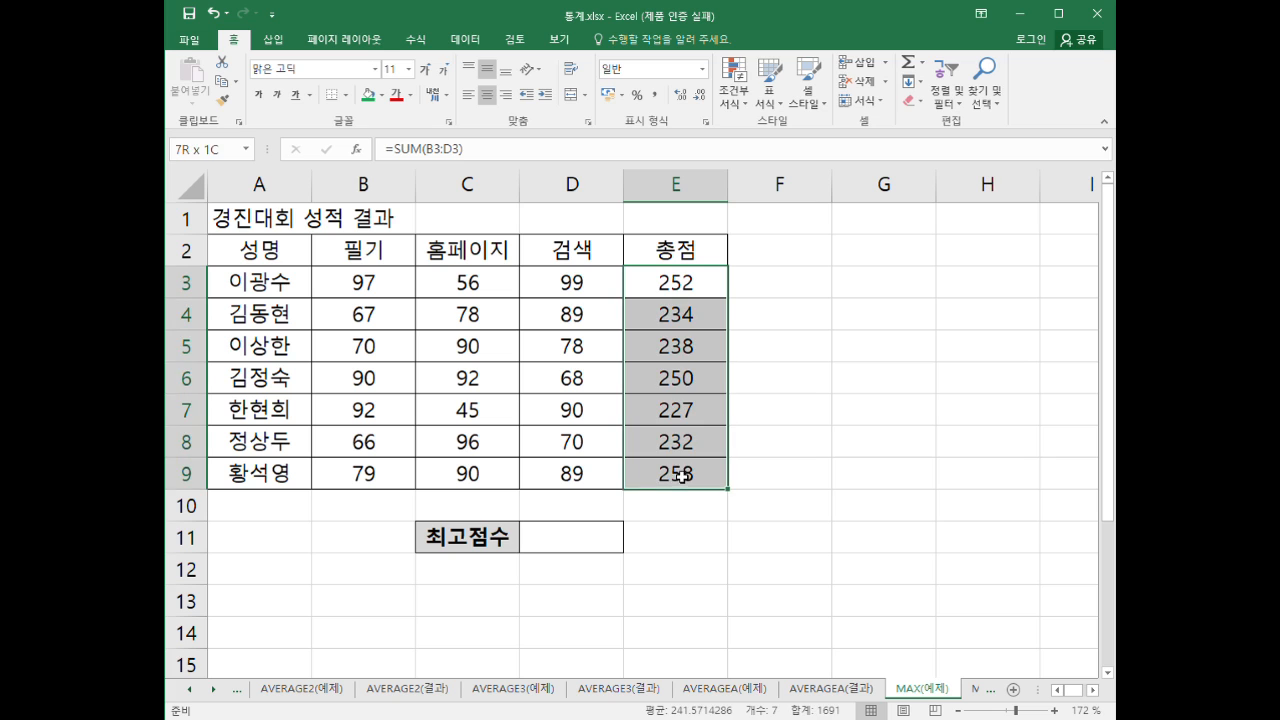
click(579, 549)
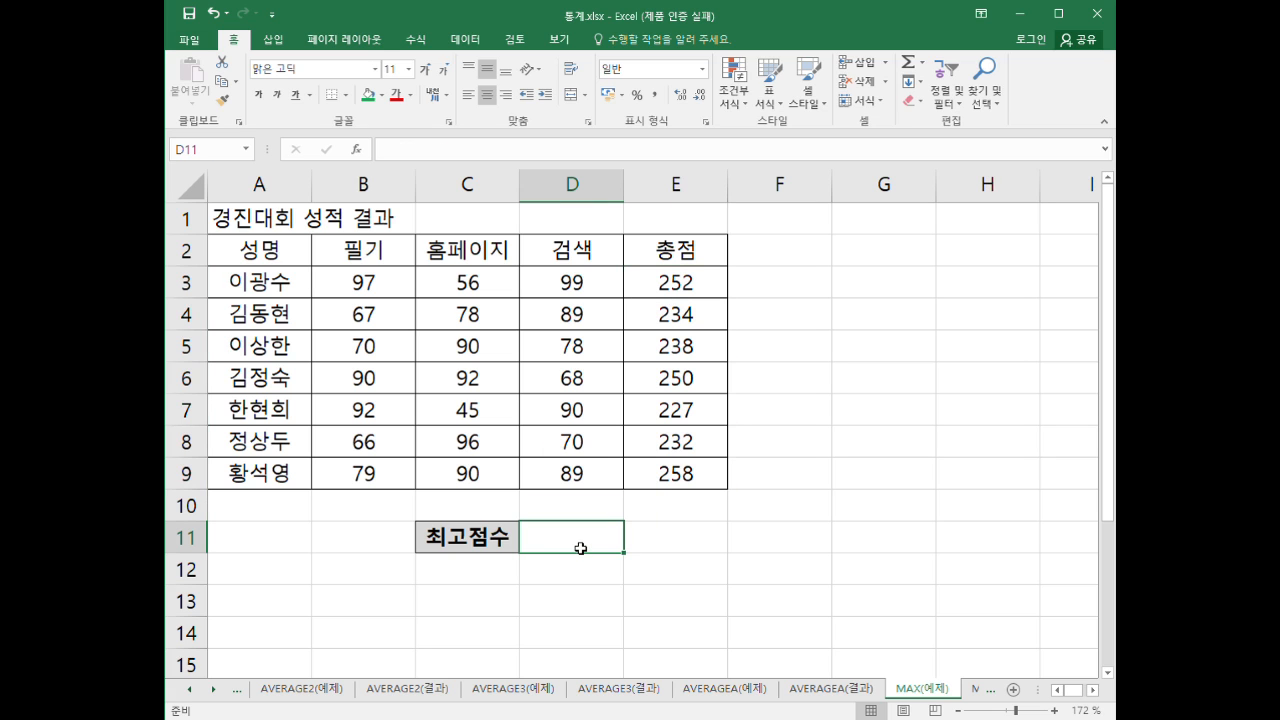
text(=max()
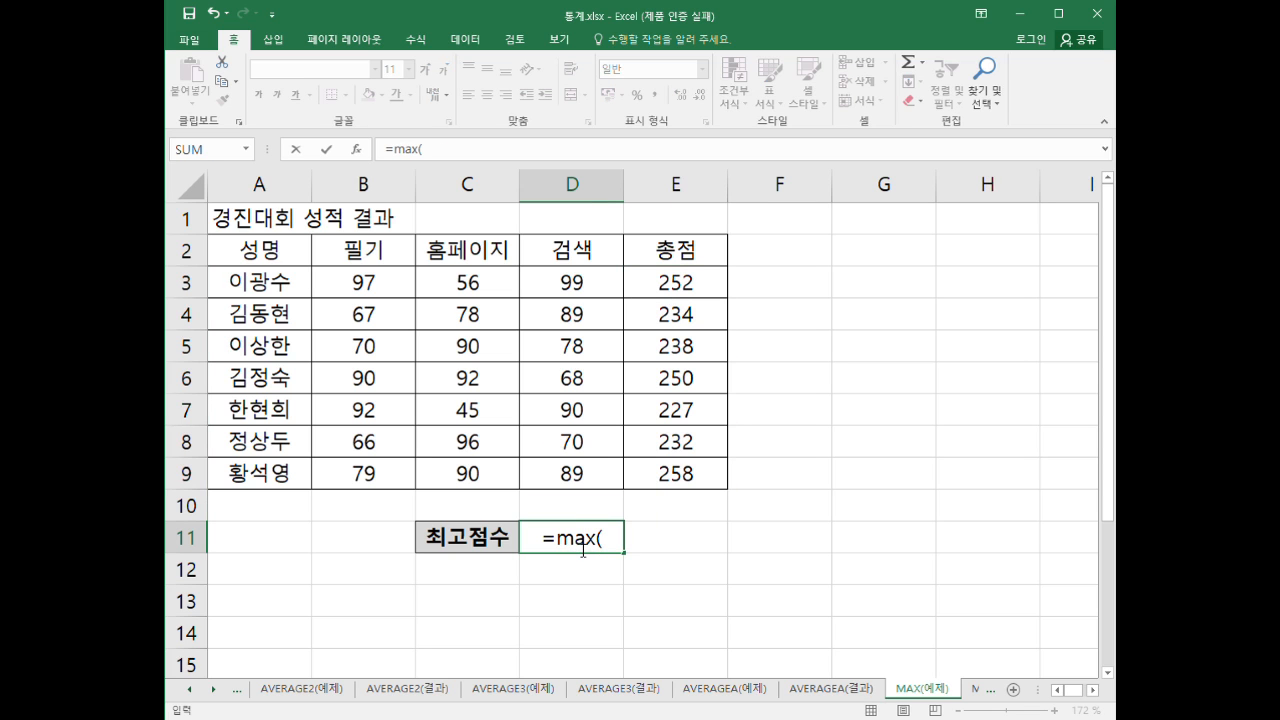
drag(667, 282, 676, 473)
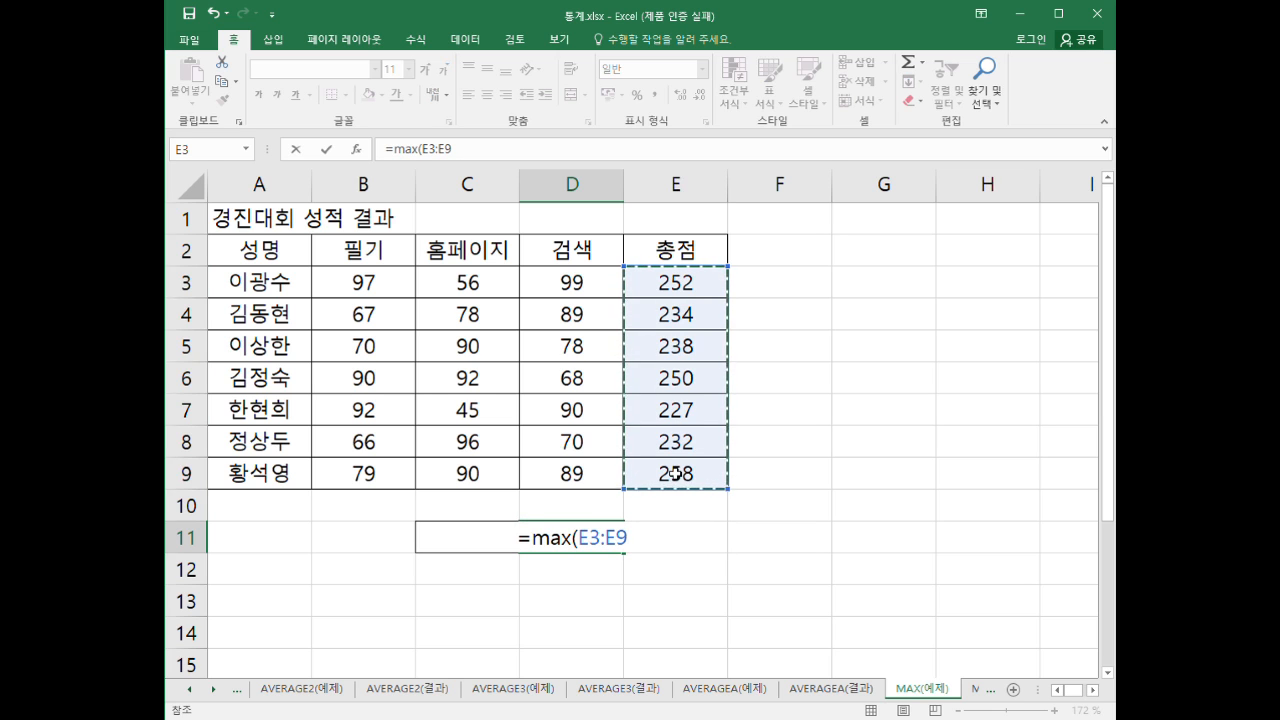
text())
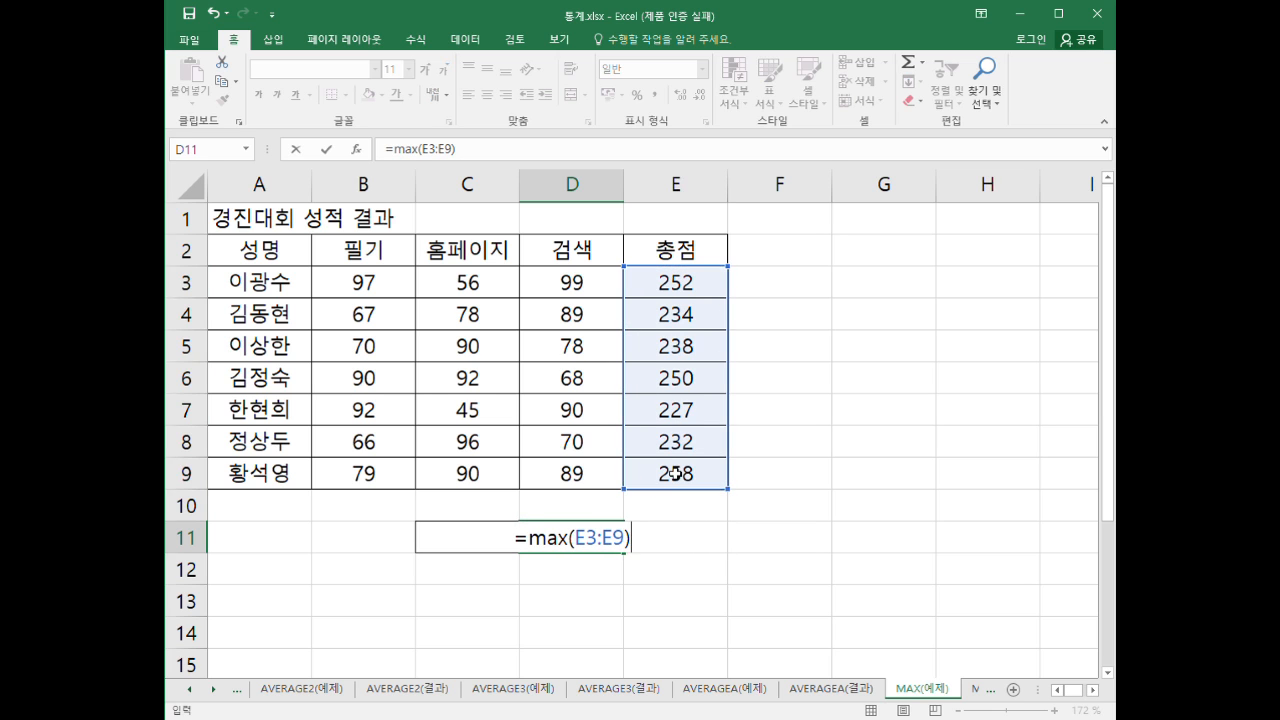
key(Return)
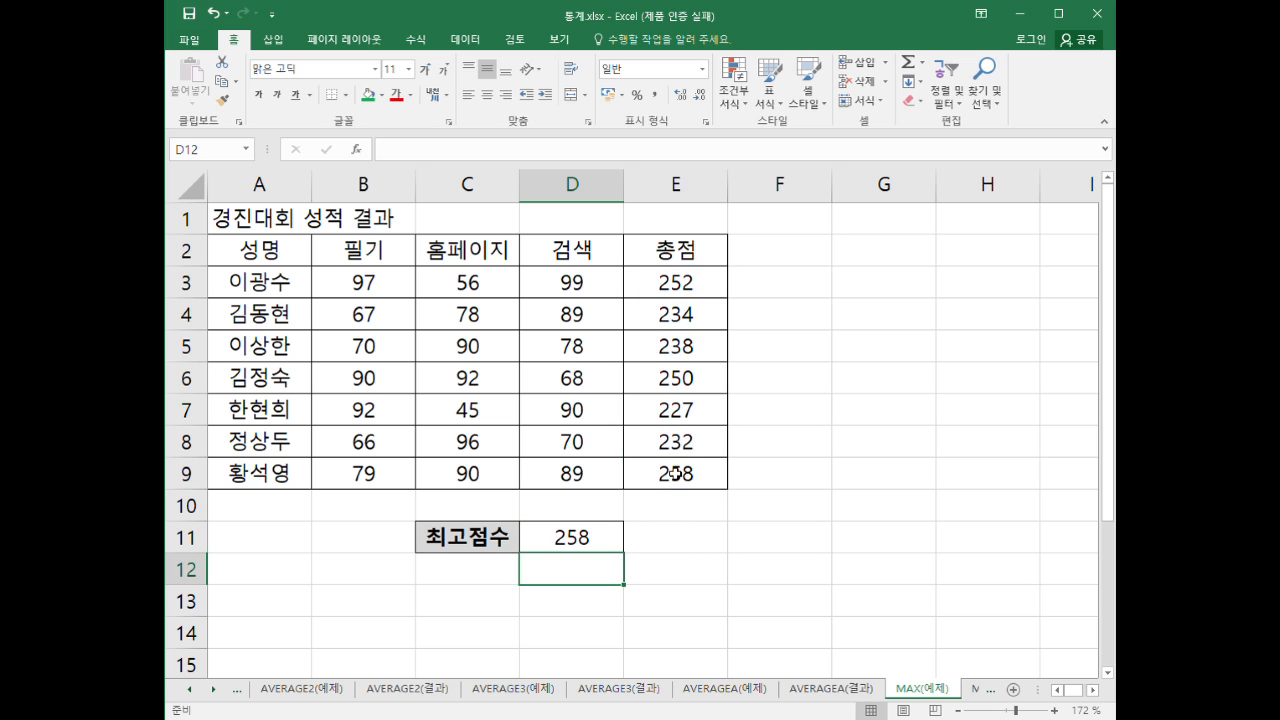
click(546, 545)
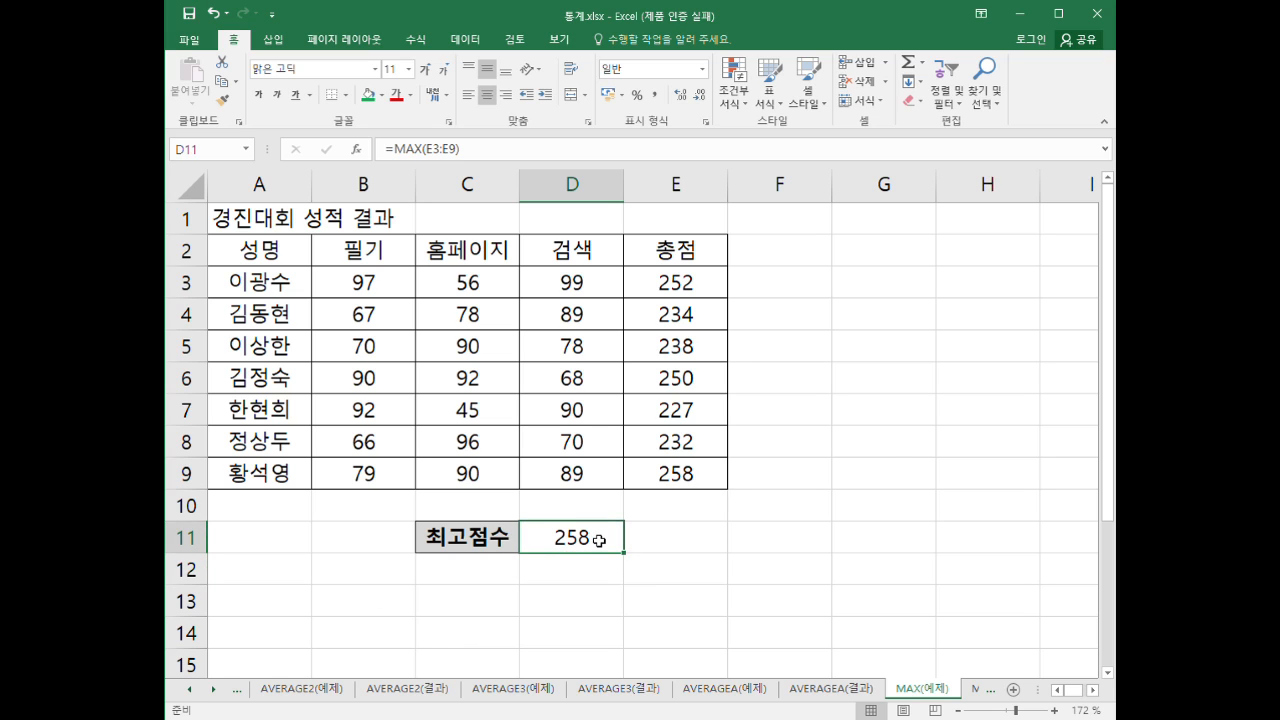
- Fill the 최고점수 label and its formula down to row 12 and change the label in C12 to 최저점수
click(462, 568)
drag(469, 550, 461, 576)
double_click(460, 576)
text(wj)
key(BackSpace)
key(BackSpace)
text(저점수)
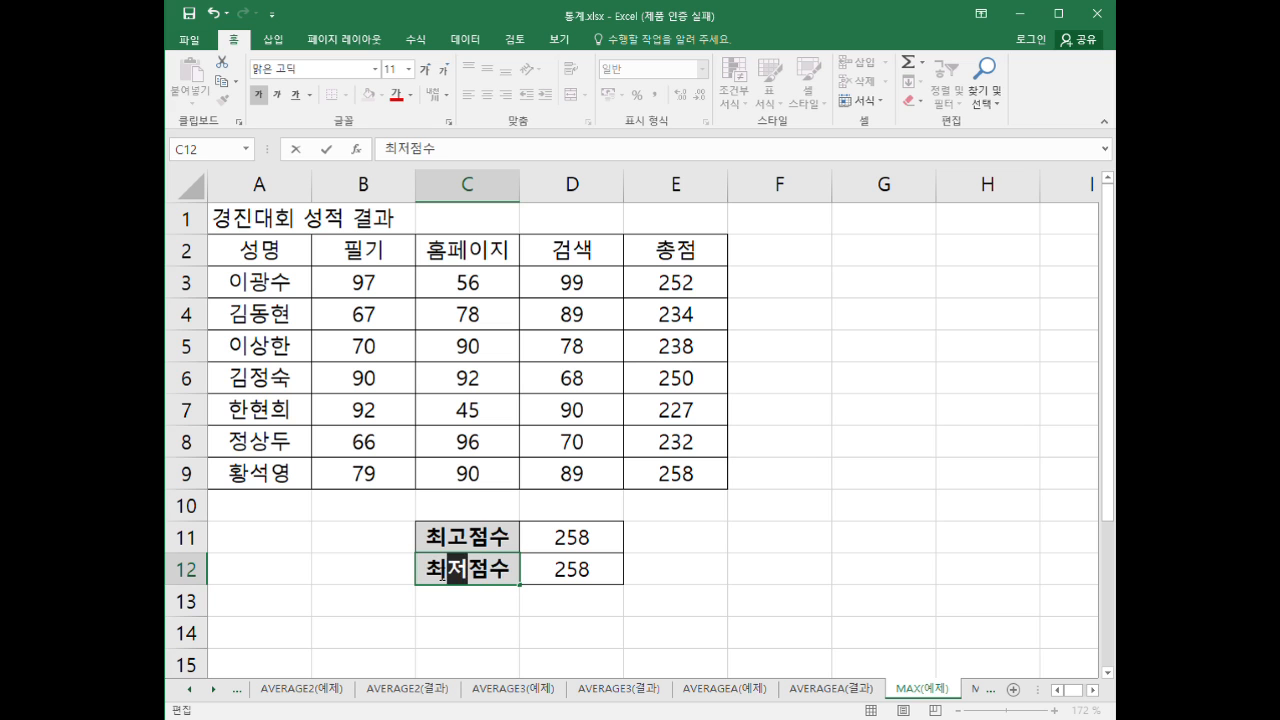
- Change the function in the D12 formula to MIN for the lowest score
click(577, 569)
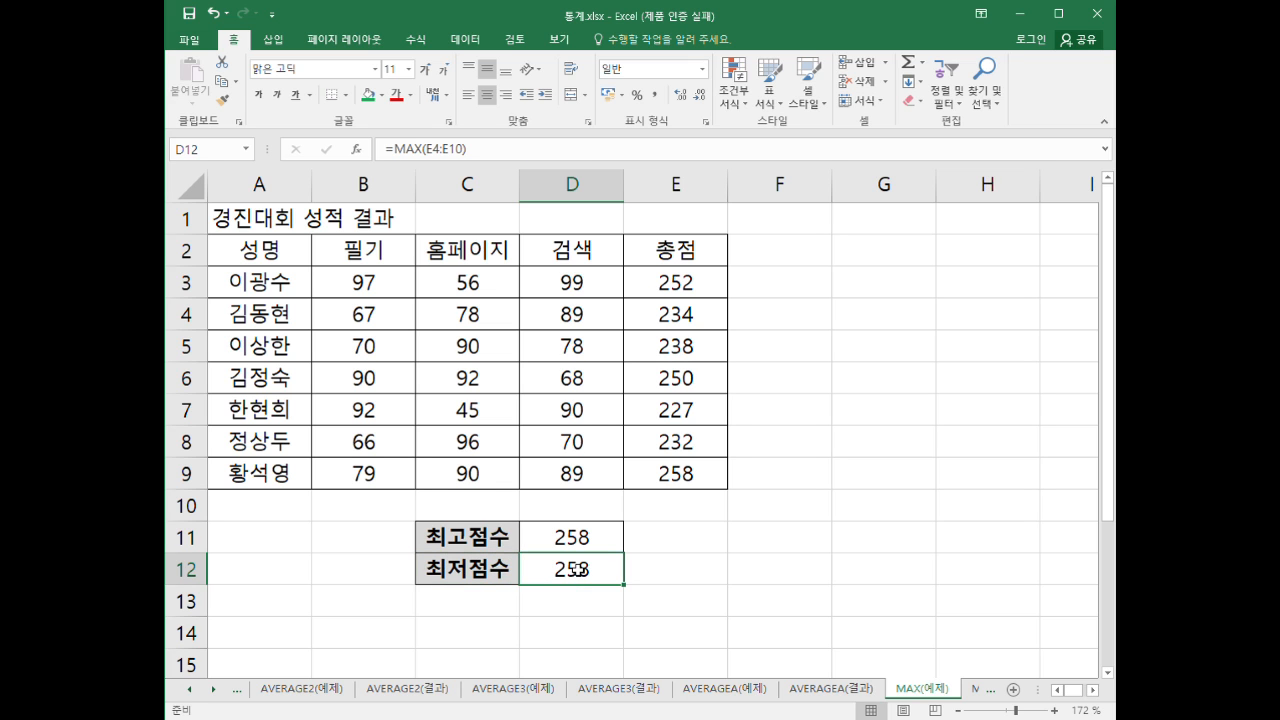
double_click(577, 569)
scroll(572, 605, down, 2)
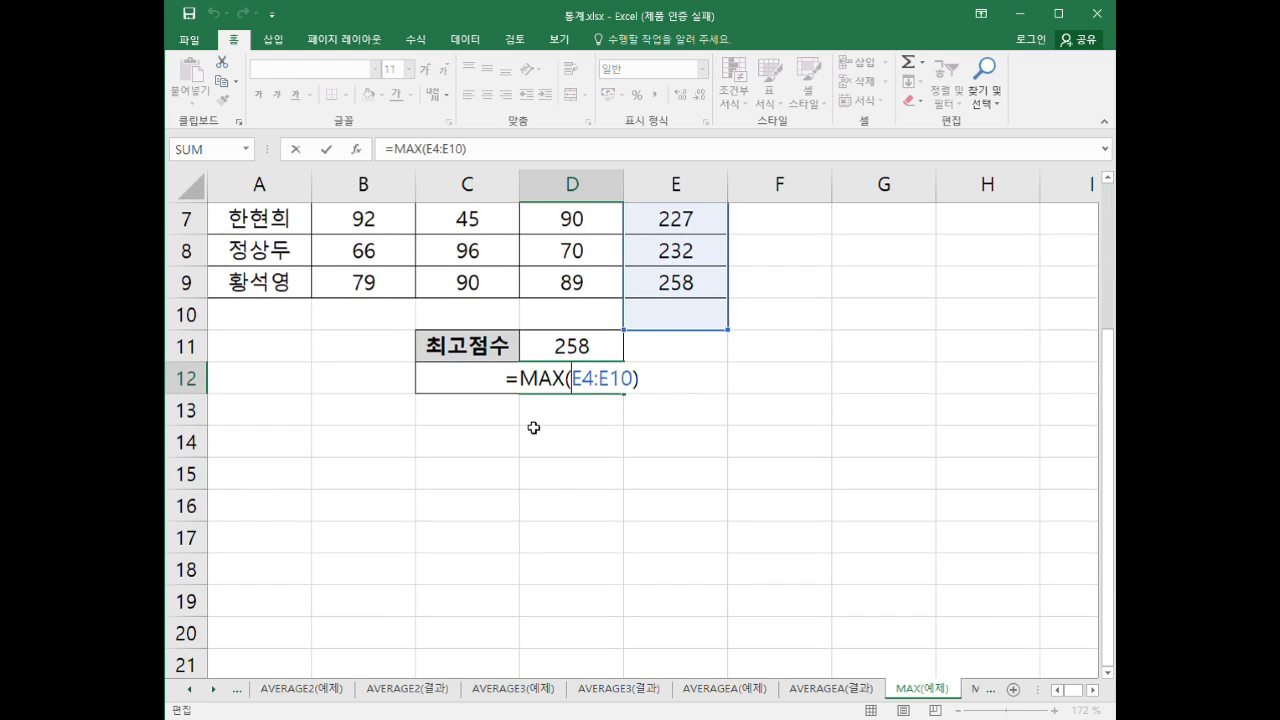
drag(568, 379, 538, 392)
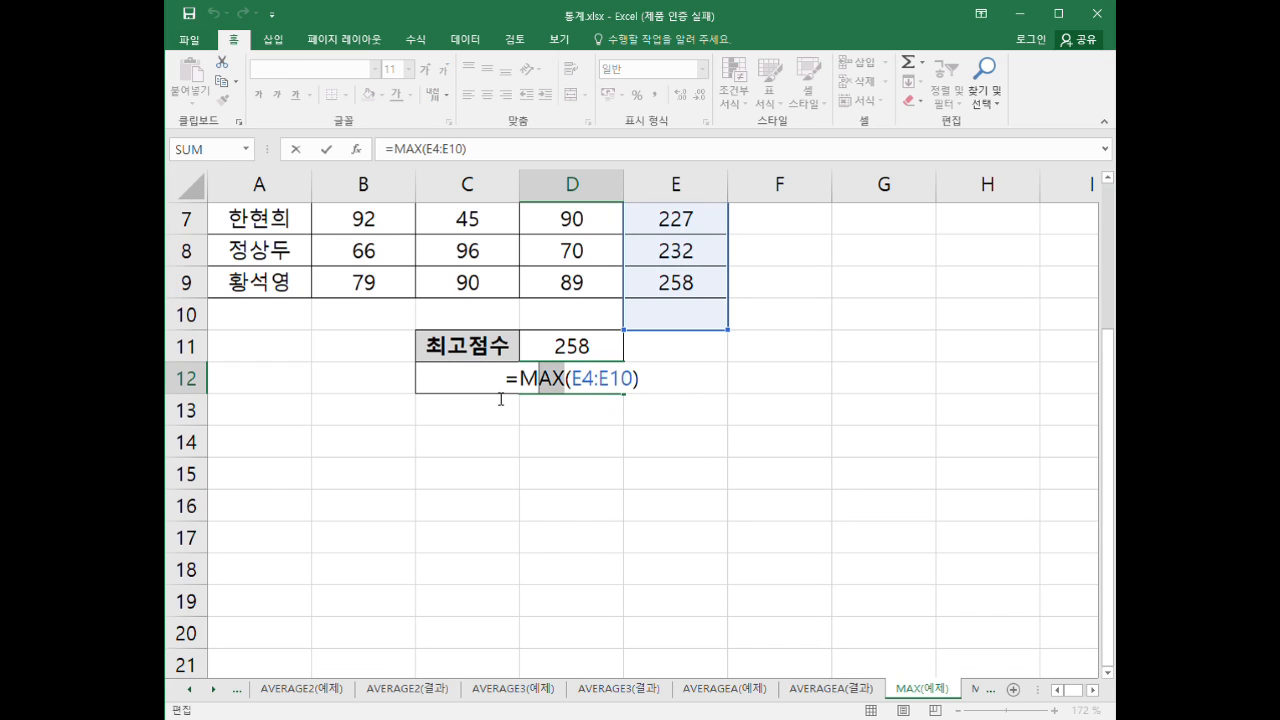
text(ㅑ)
key(BackSpace)
text(in)
key(Return)
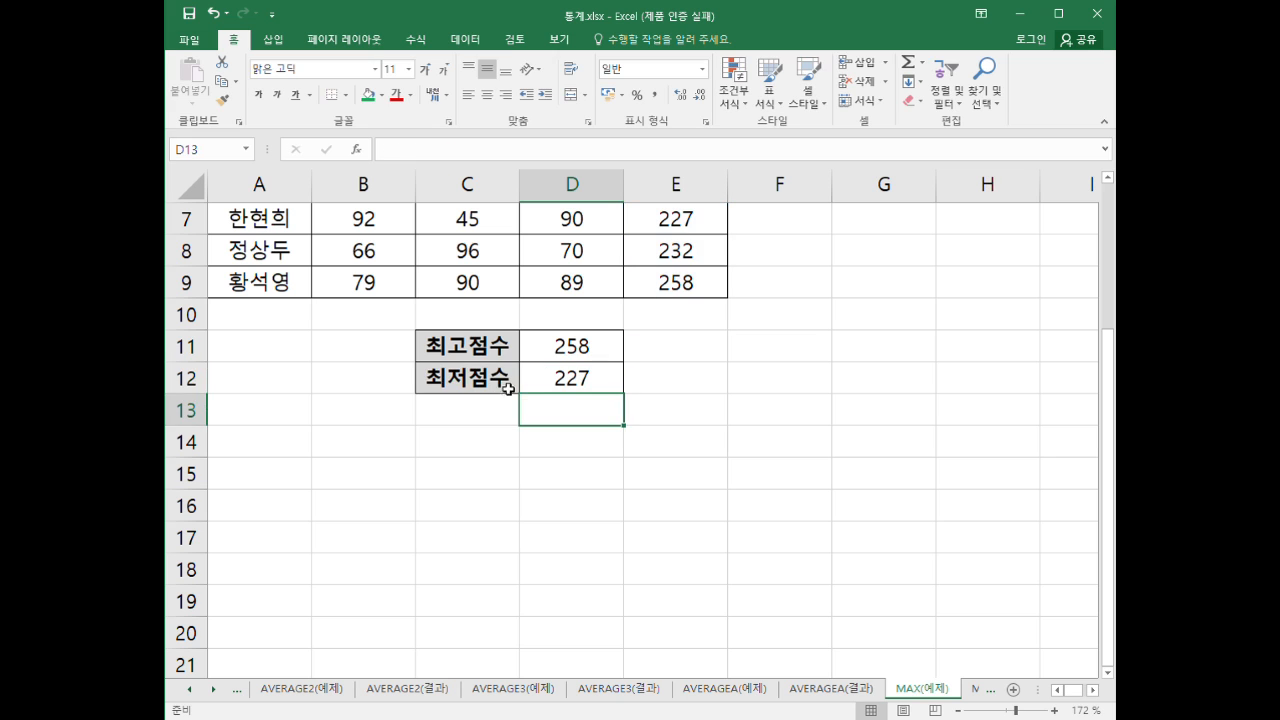
click(581, 383)
scroll(675, 375, up, 2)
drag(676, 288, 678, 468)
click(701, 533)
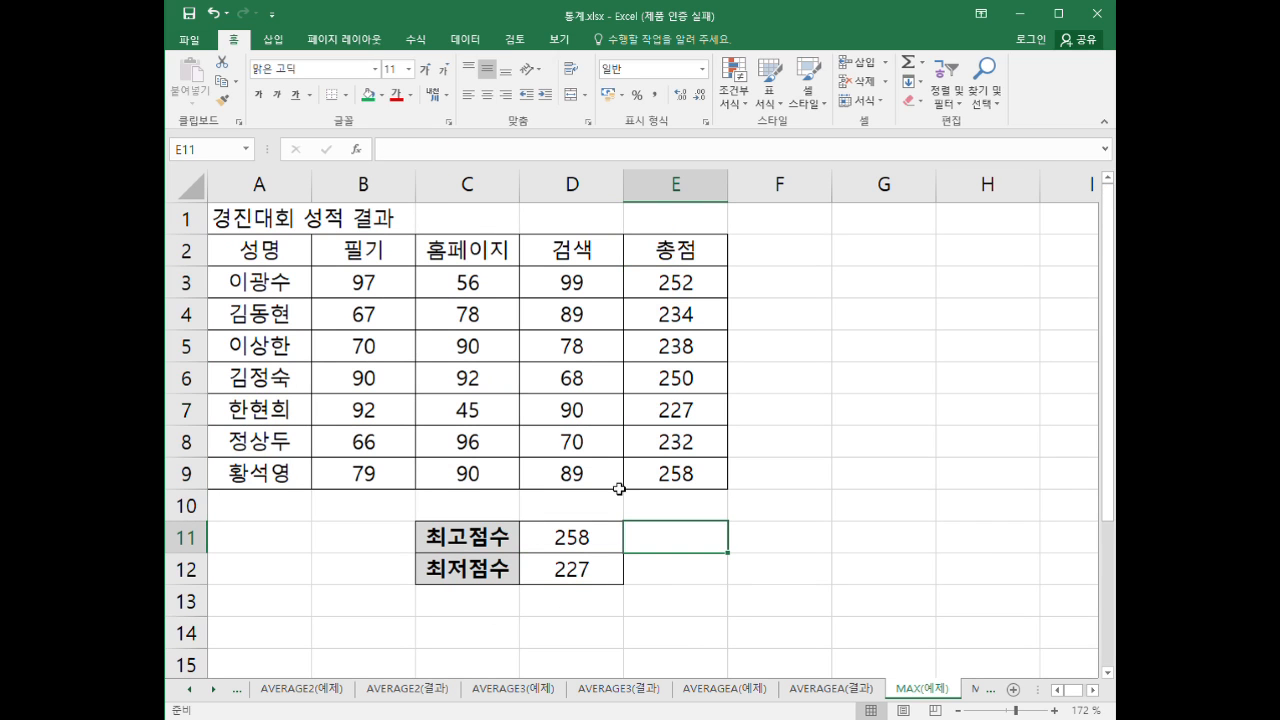
click(598, 578)
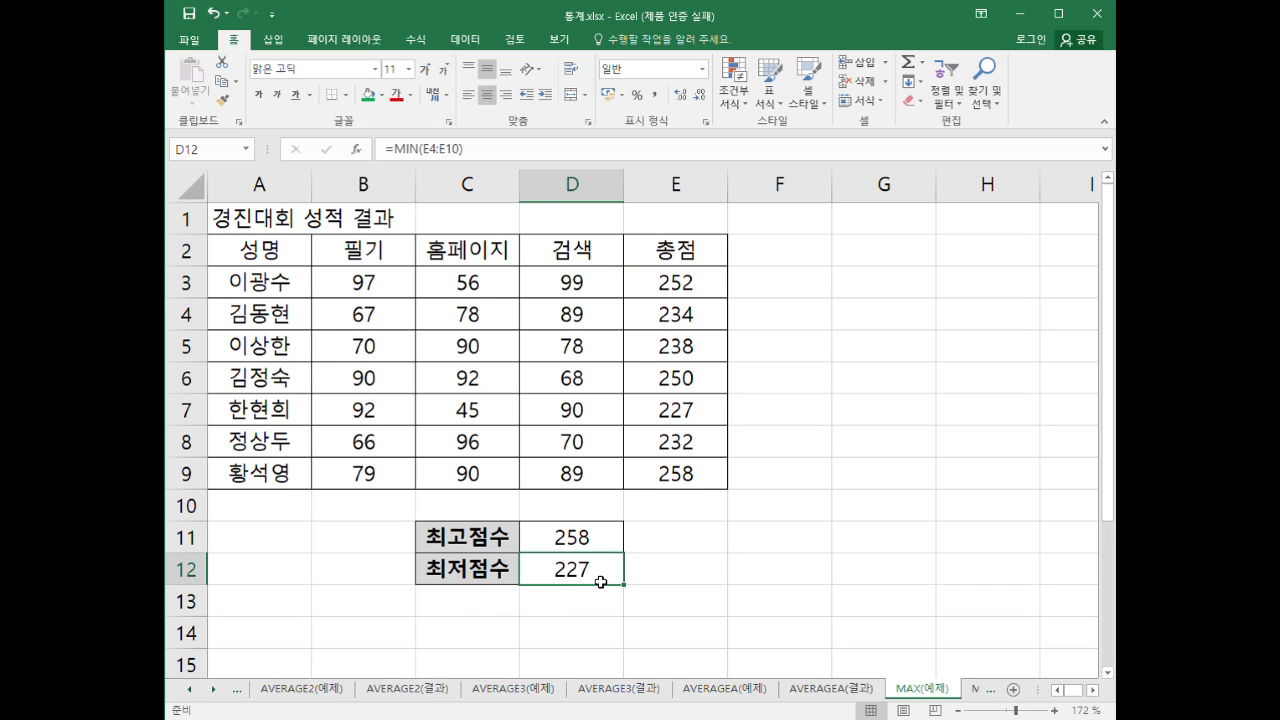
- Open the MAX,MIN(예제) worksheet
click(212, 690)
click(212, 690)
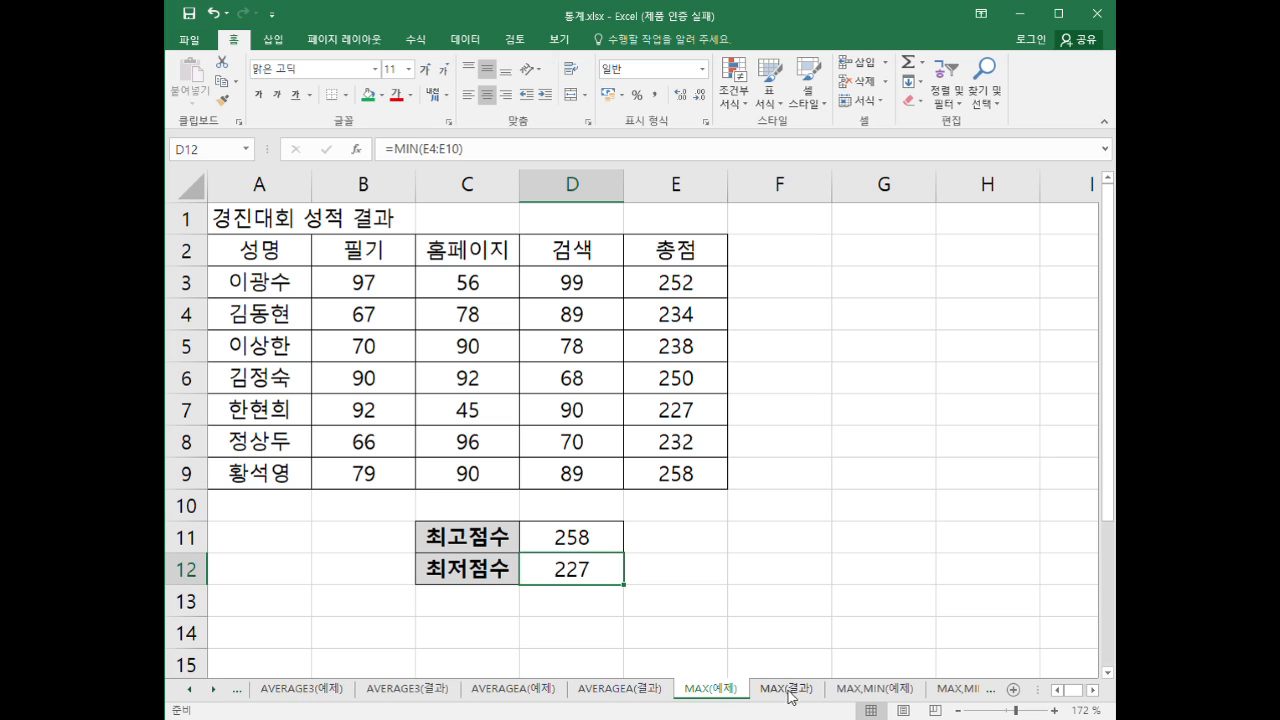
click(866, 690)
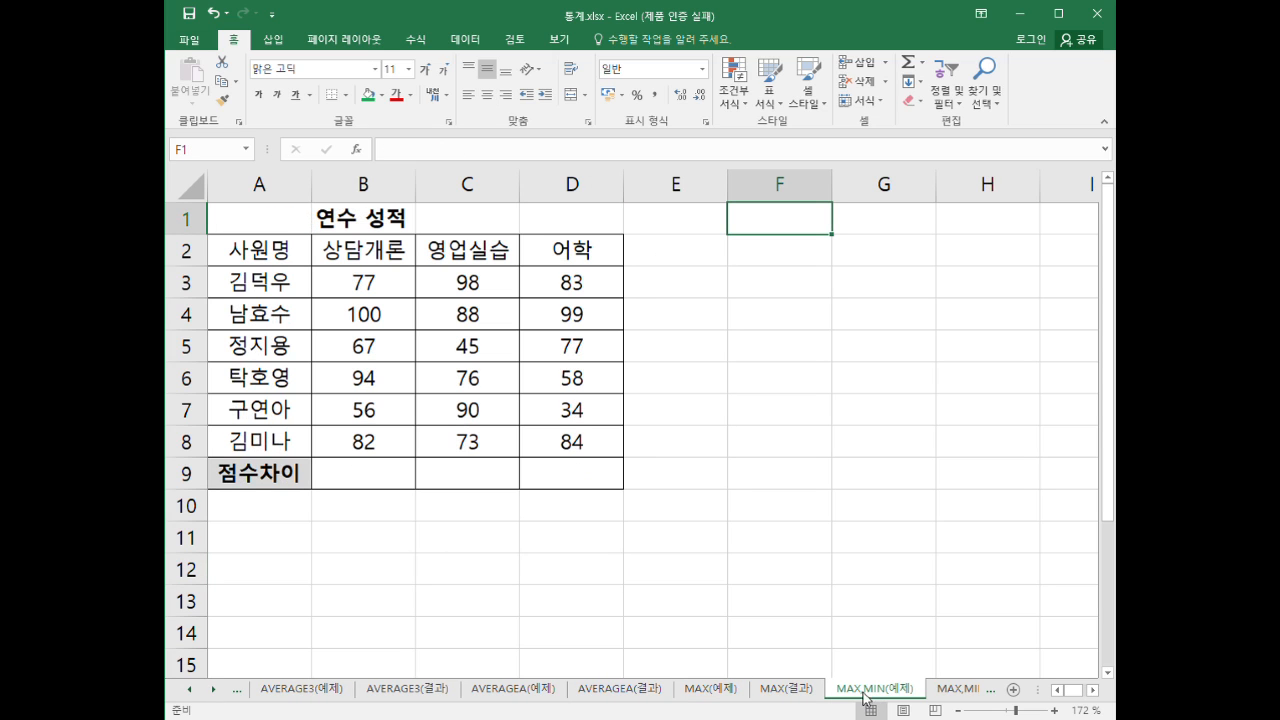
click(476, 546)
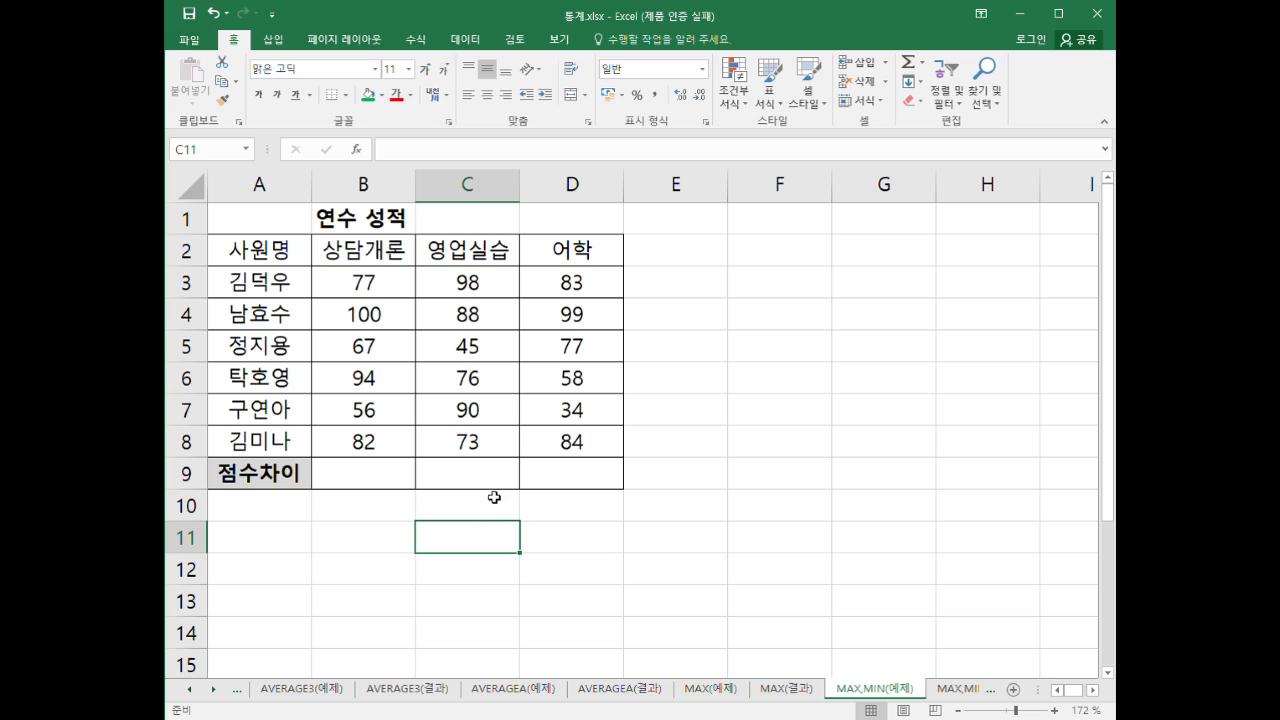
- Calculate the 상담개론 score difference in B9 with =max(B3:B8) - min(B3:B8)
click(376, 477)
click(381, 287)
drag(381, 287, 391, 443)
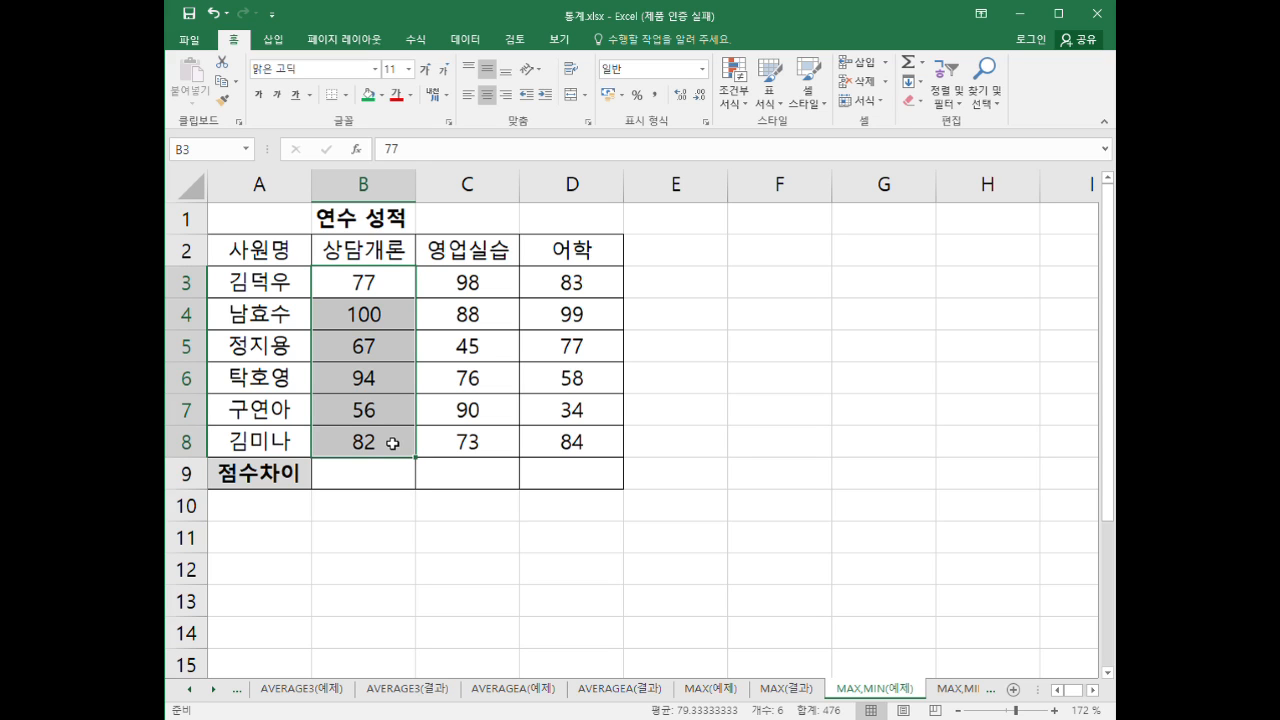
click(377, 477)
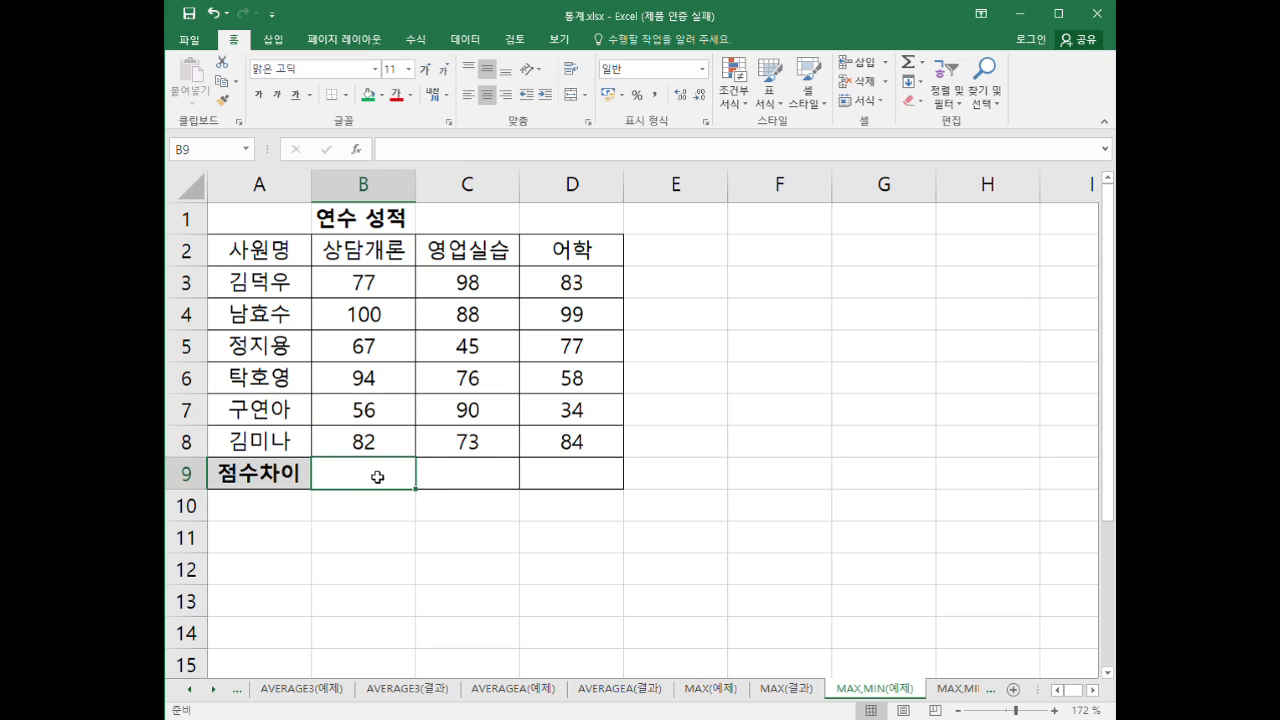
text(=max() -)
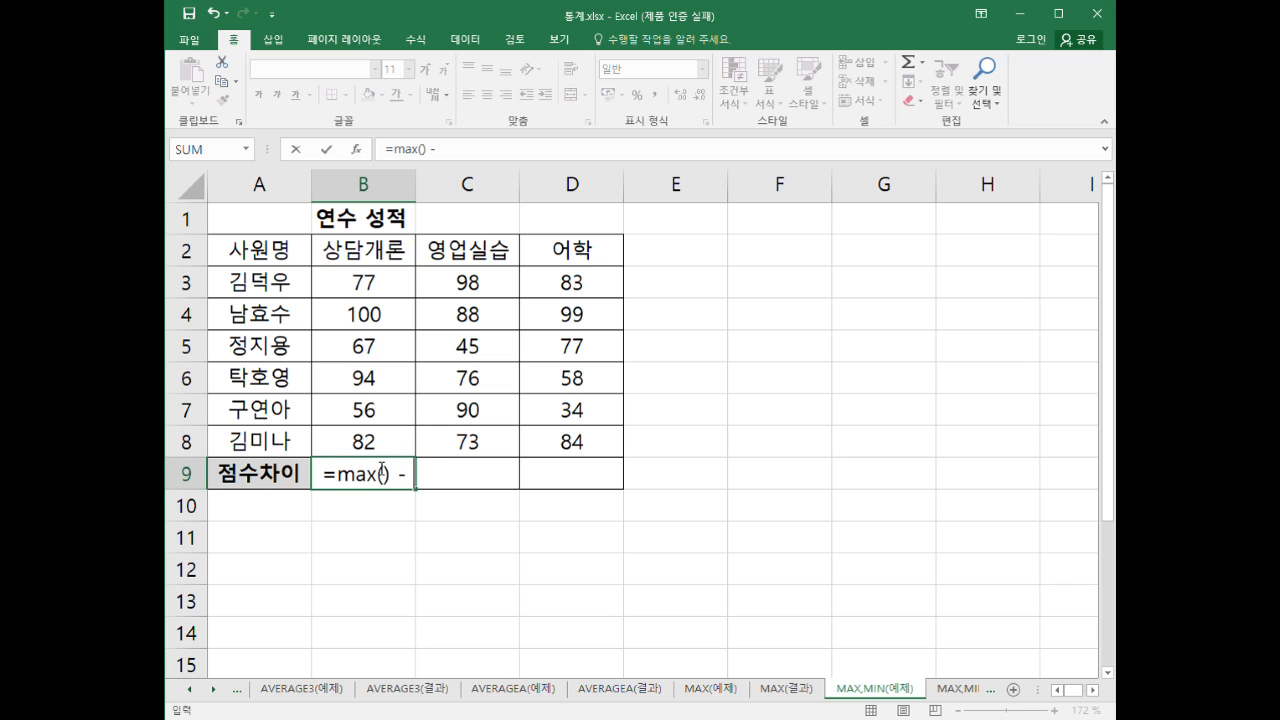
text( min())
click(381, 469)
drag(372, 289, 372, 446)
click(458, 478)
drag(364, 284, 389, 451)
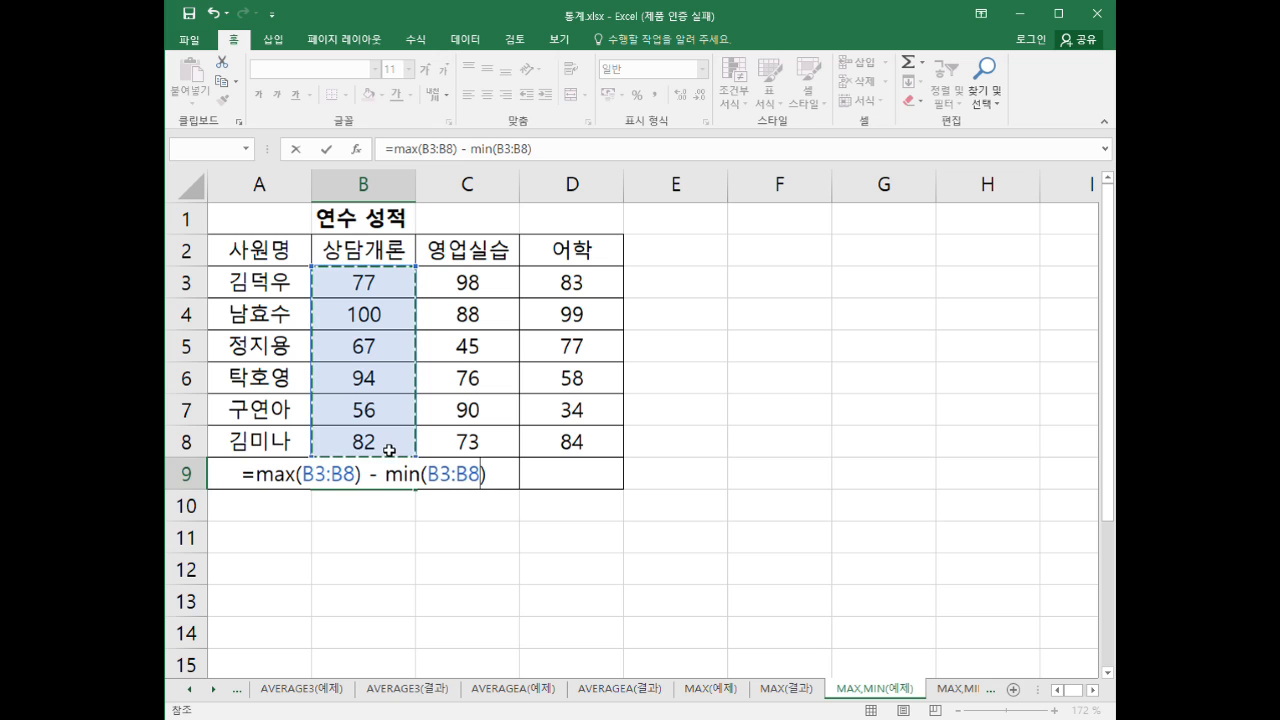
key(Return)
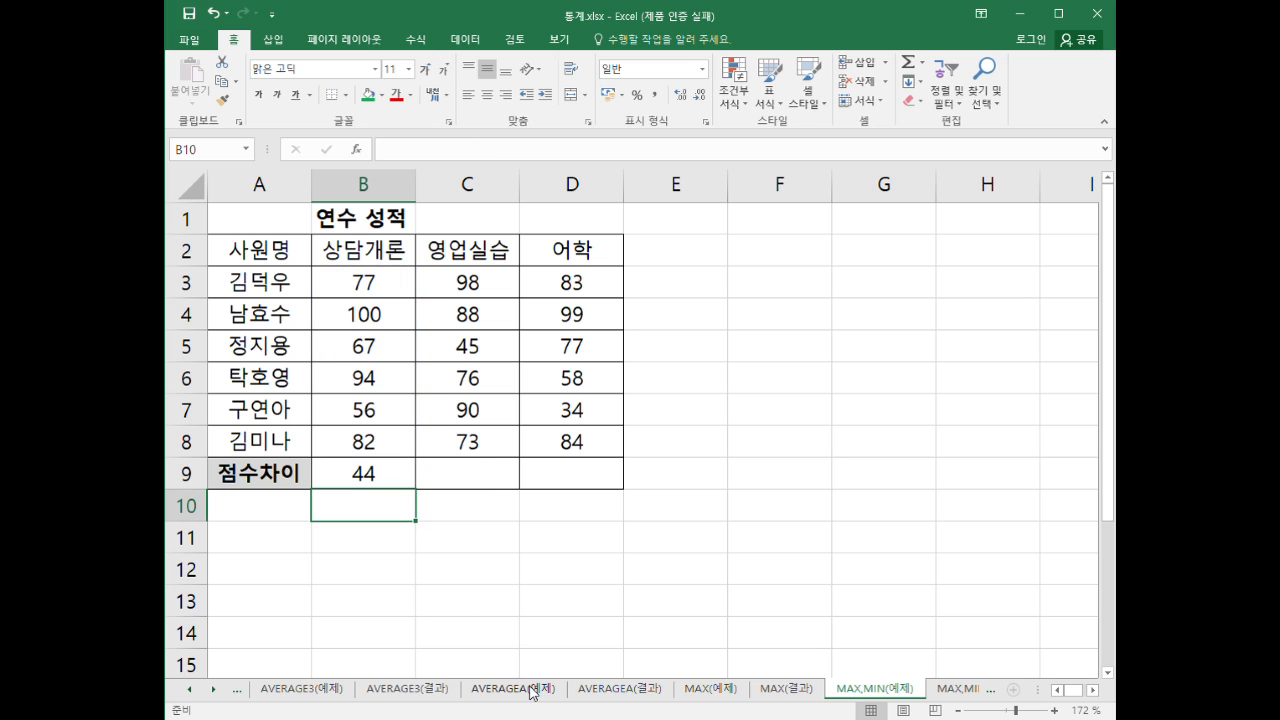
- Fill the 점수차이 formula from B9 across to D9 and open the B9 formula for review
key(Up)
drag(423, 494, 611, 472)
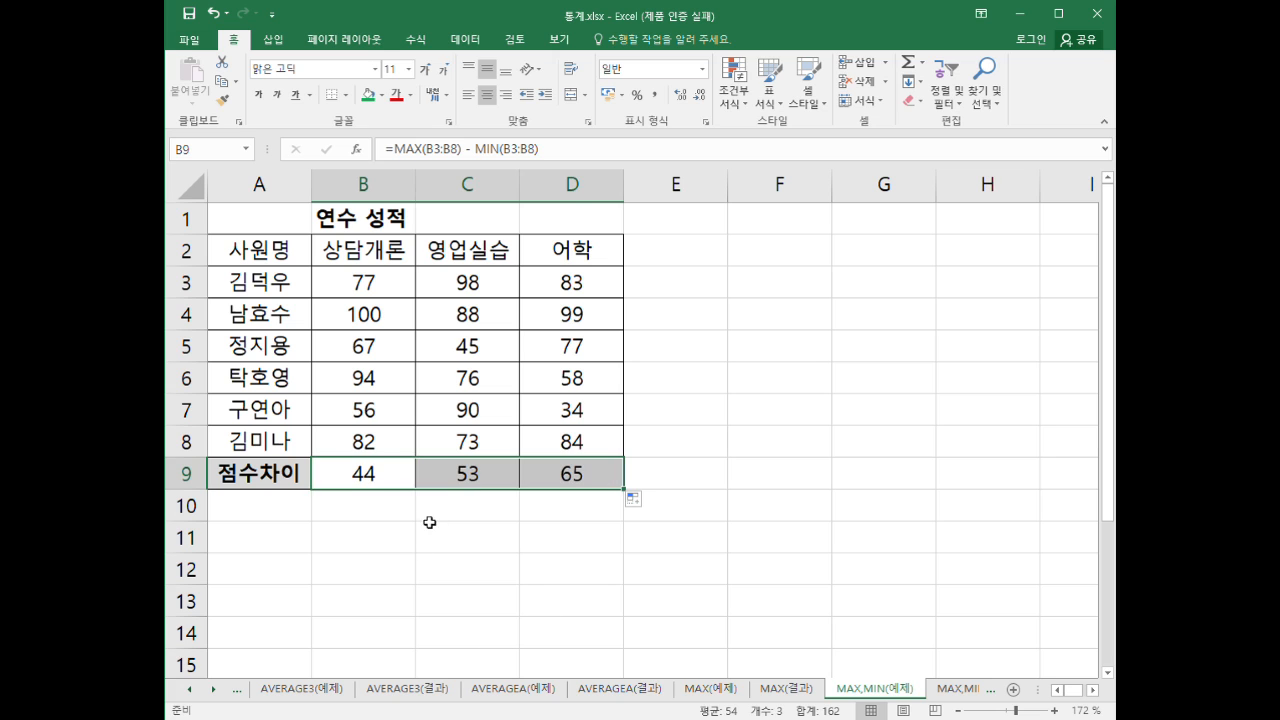
double_click(408, 477)
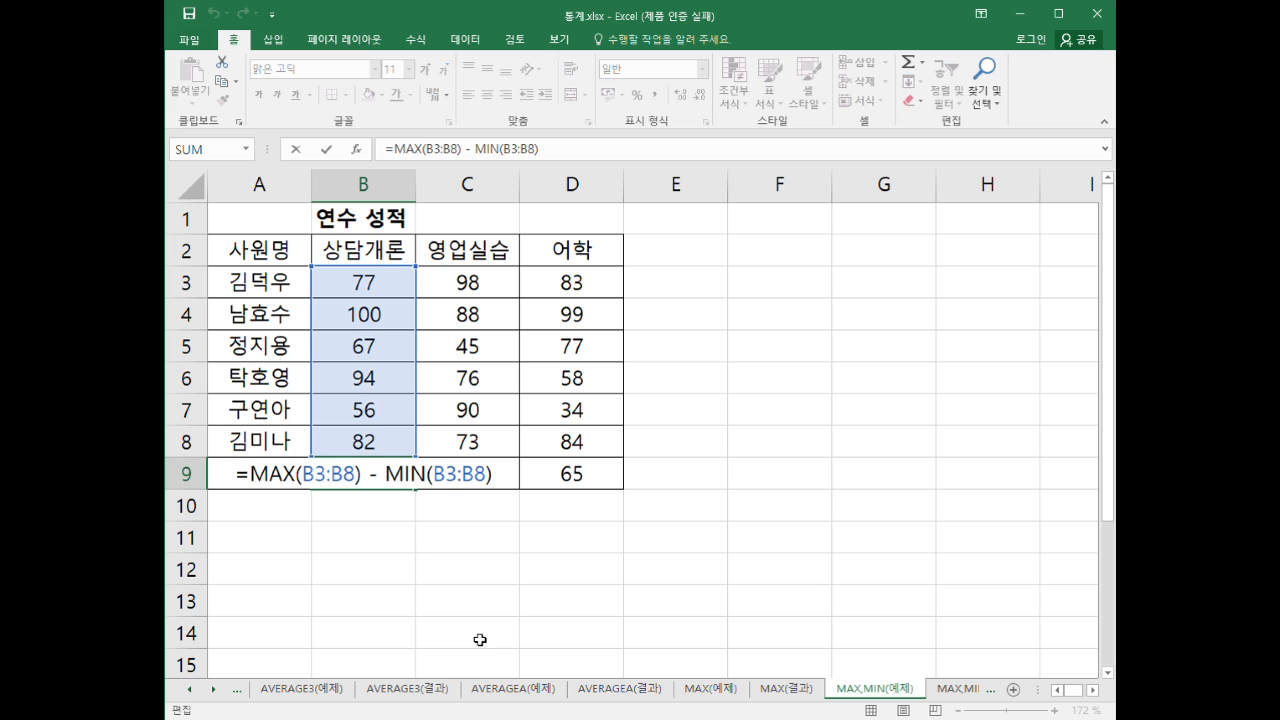
- Leave the B9 formula and open the LARGE(예제) worksheet
click(213, 689)
click(213, 689)
click(213, 689)
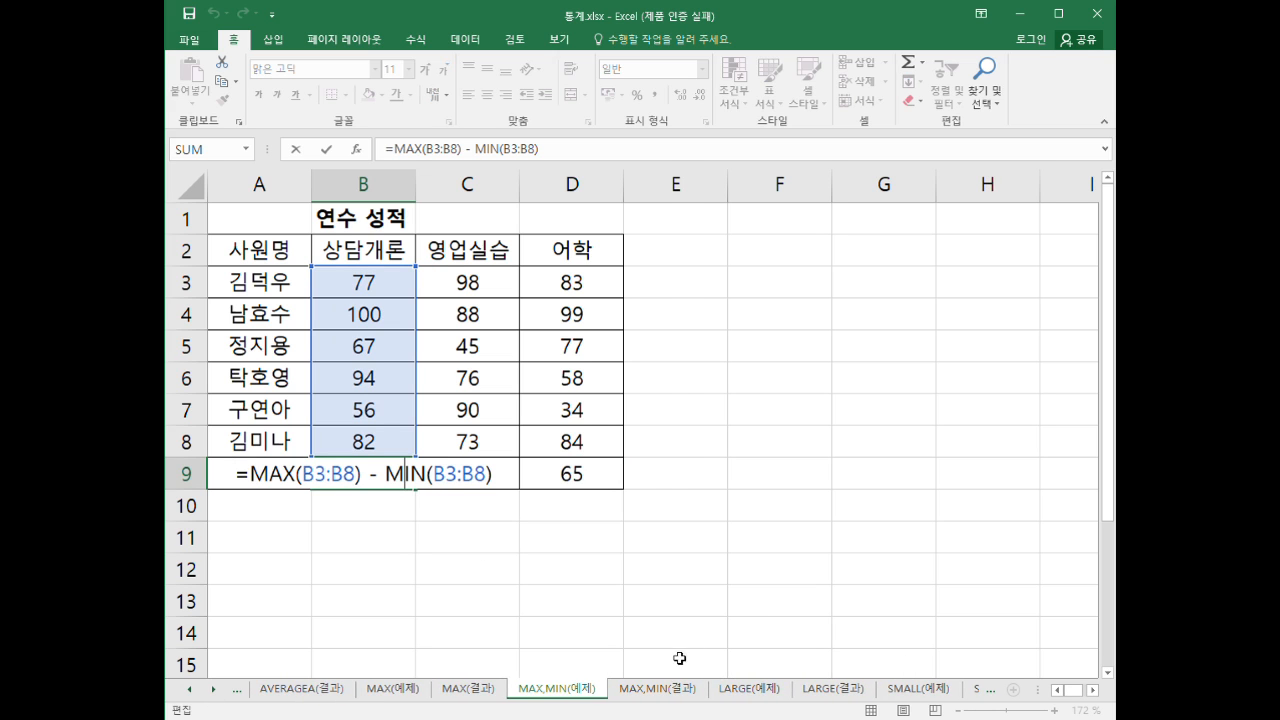
click(756, 690)
click(612, 562)
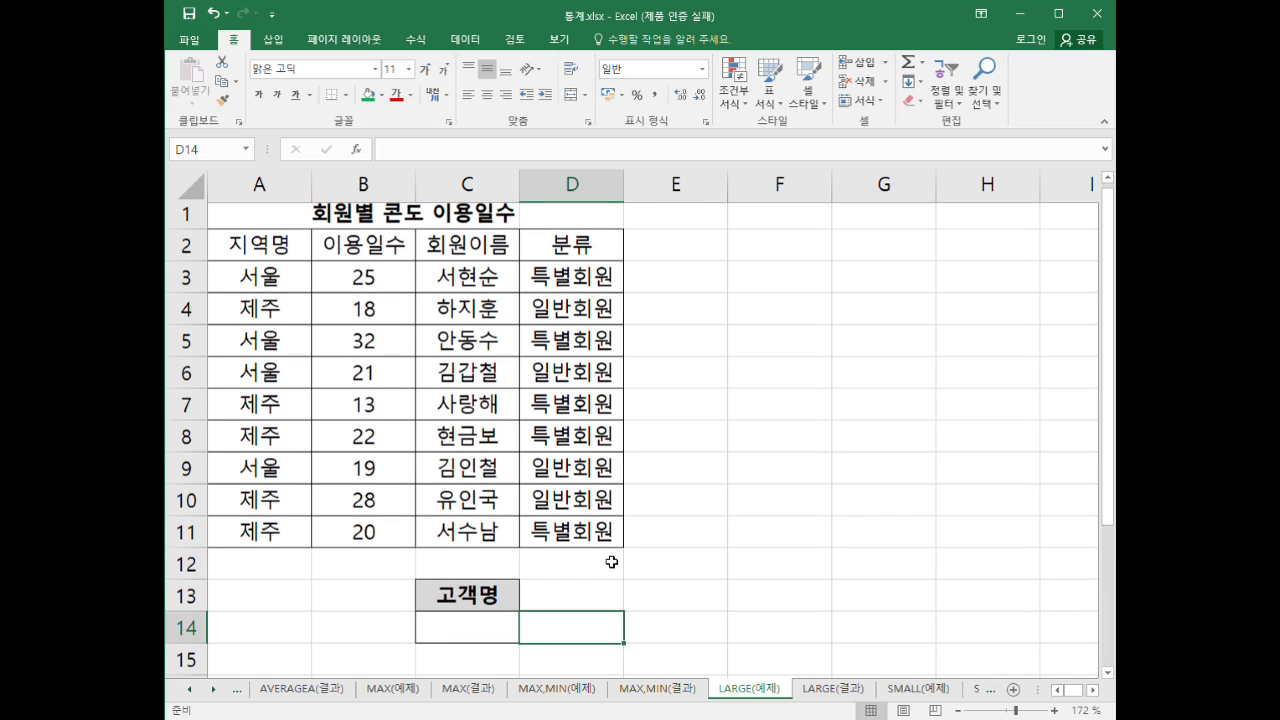
- Enter the labels max in F3 and min in F4
click(766, 279)
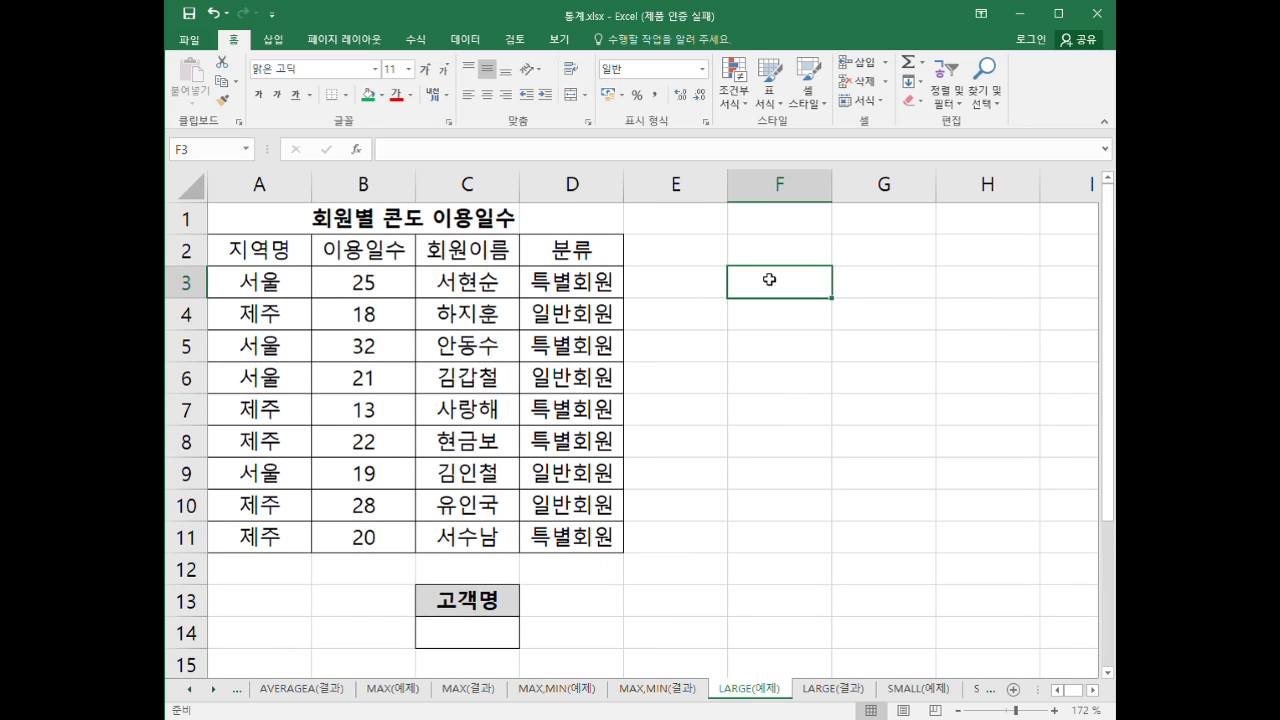
text(max)
key(Return)
text(mi)
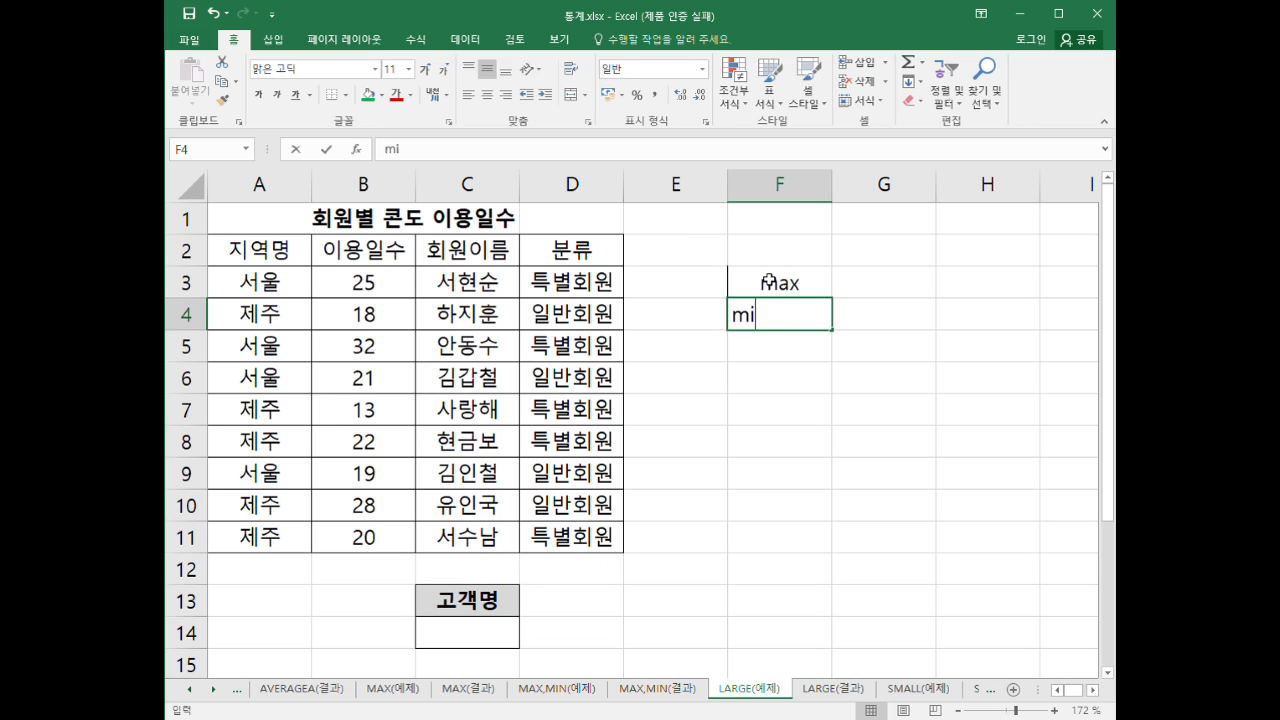
text(n)
key(Return)
key(Up)
key(Up)
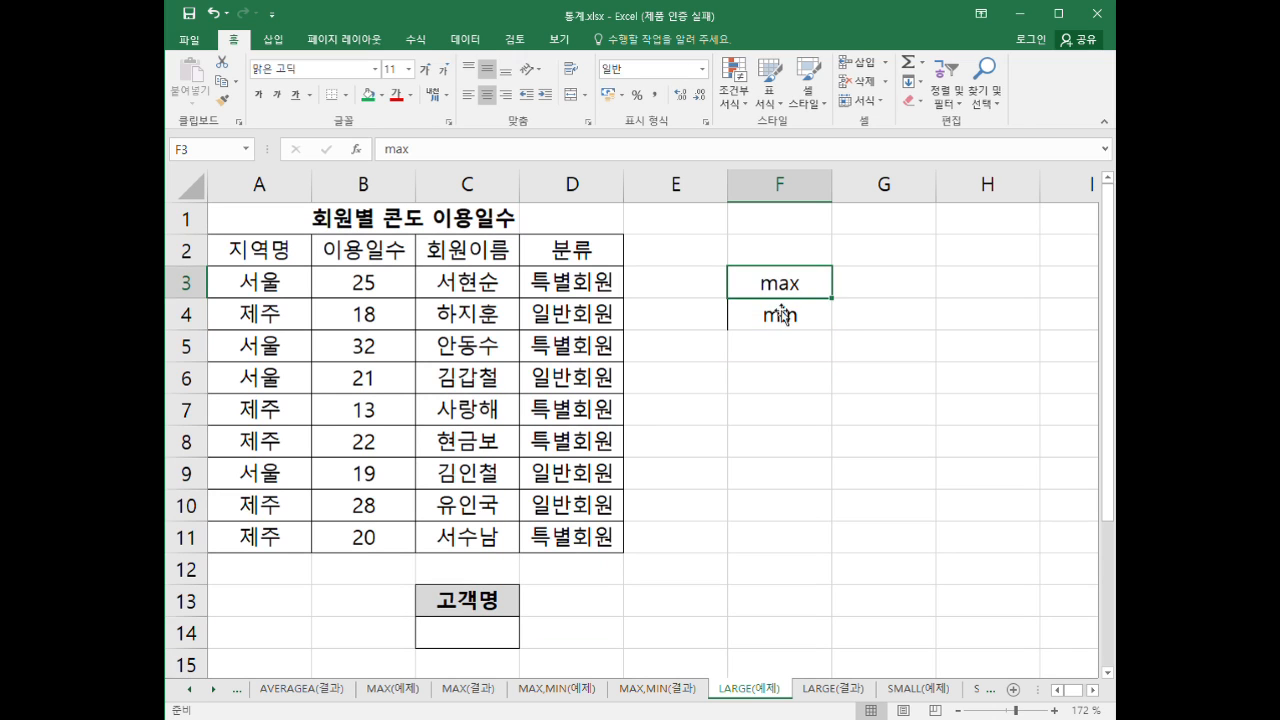
click(780, 316)
click(789, 296)
click(795, 322)
- Enter the text large(범위, 1) in G3 beside the max label and widen column G to fit it
click(869, 286)
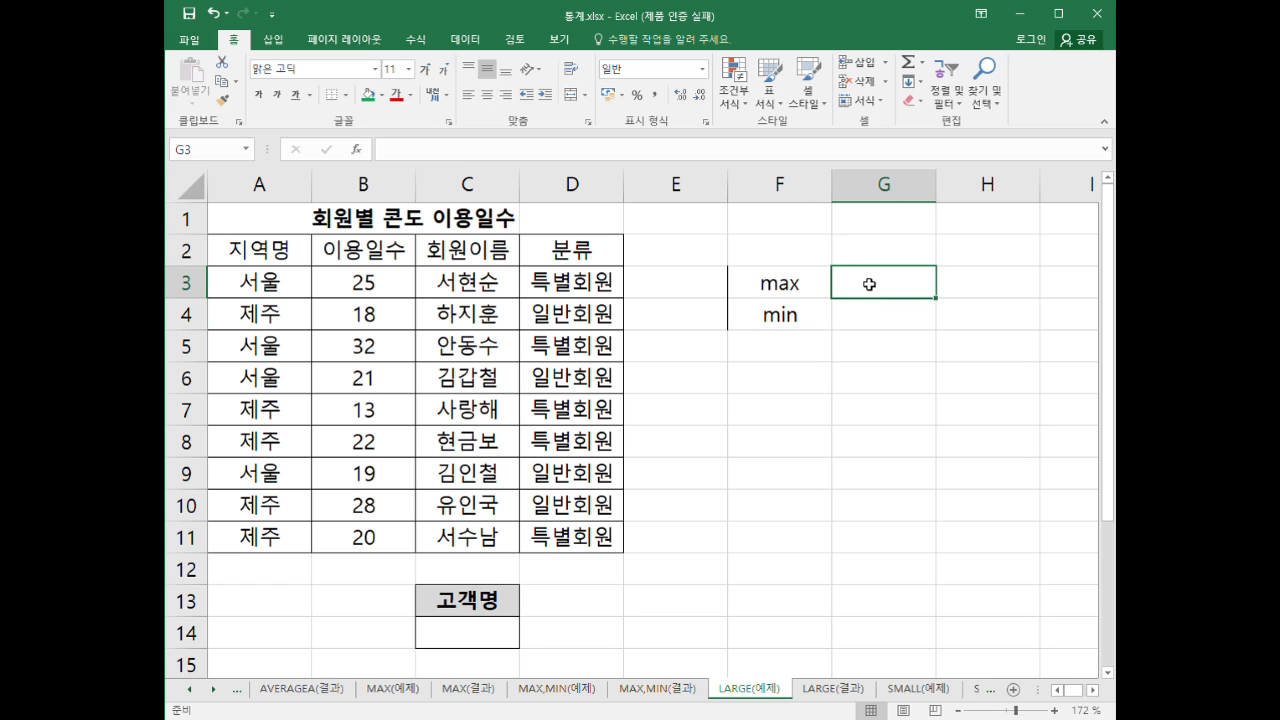
text(large()
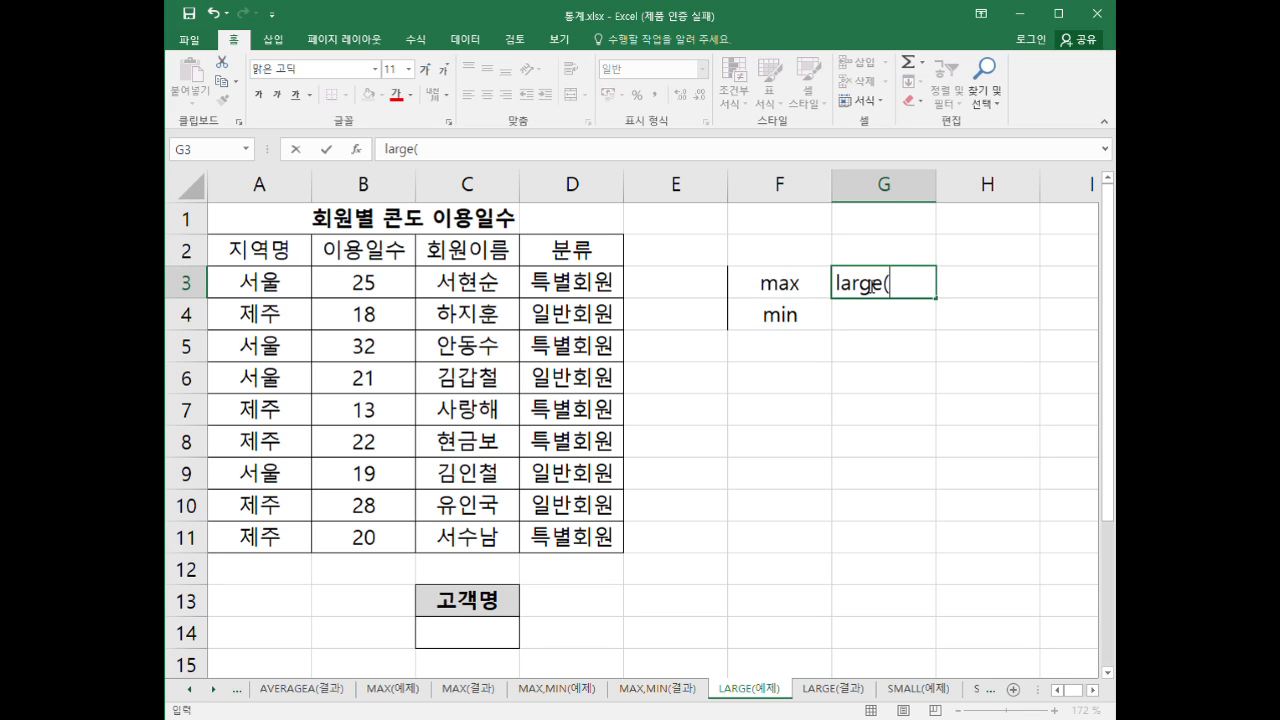
text(qja)
key(BackSpace)
key(BackSpace)
key(BackSpace)
key(Hangul)
text(범위,)
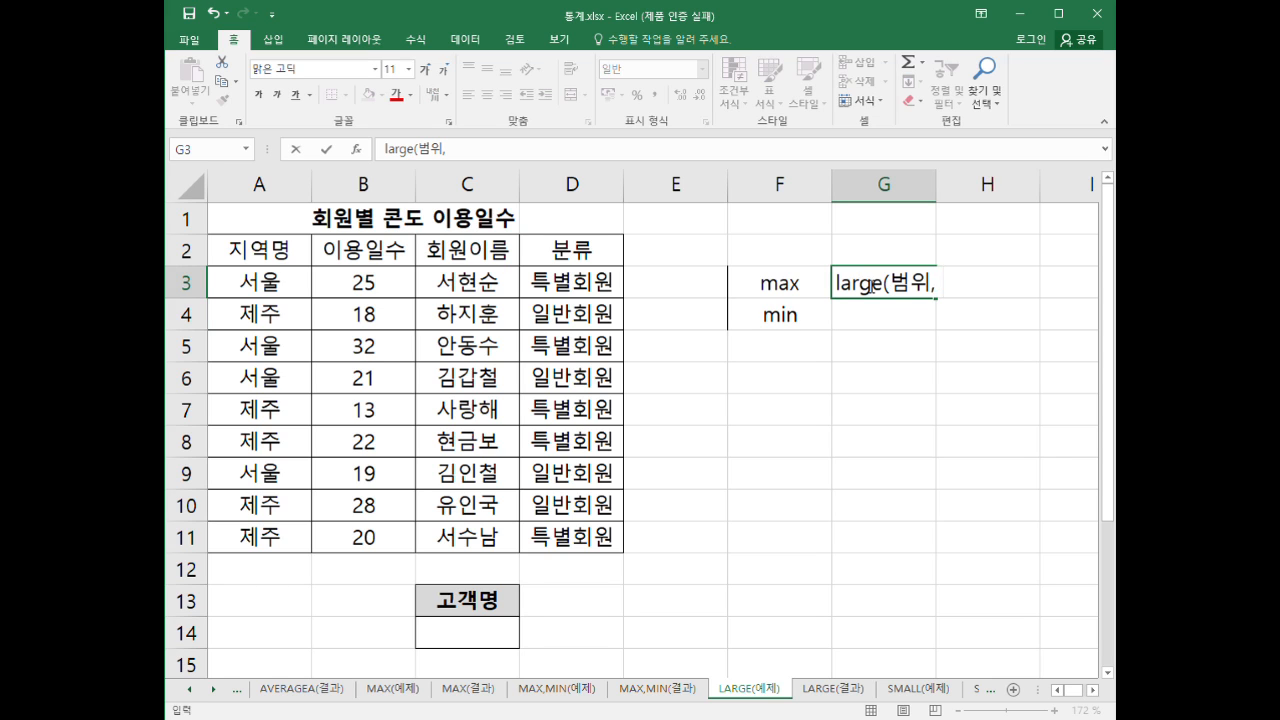
text( 1))
key(Return)
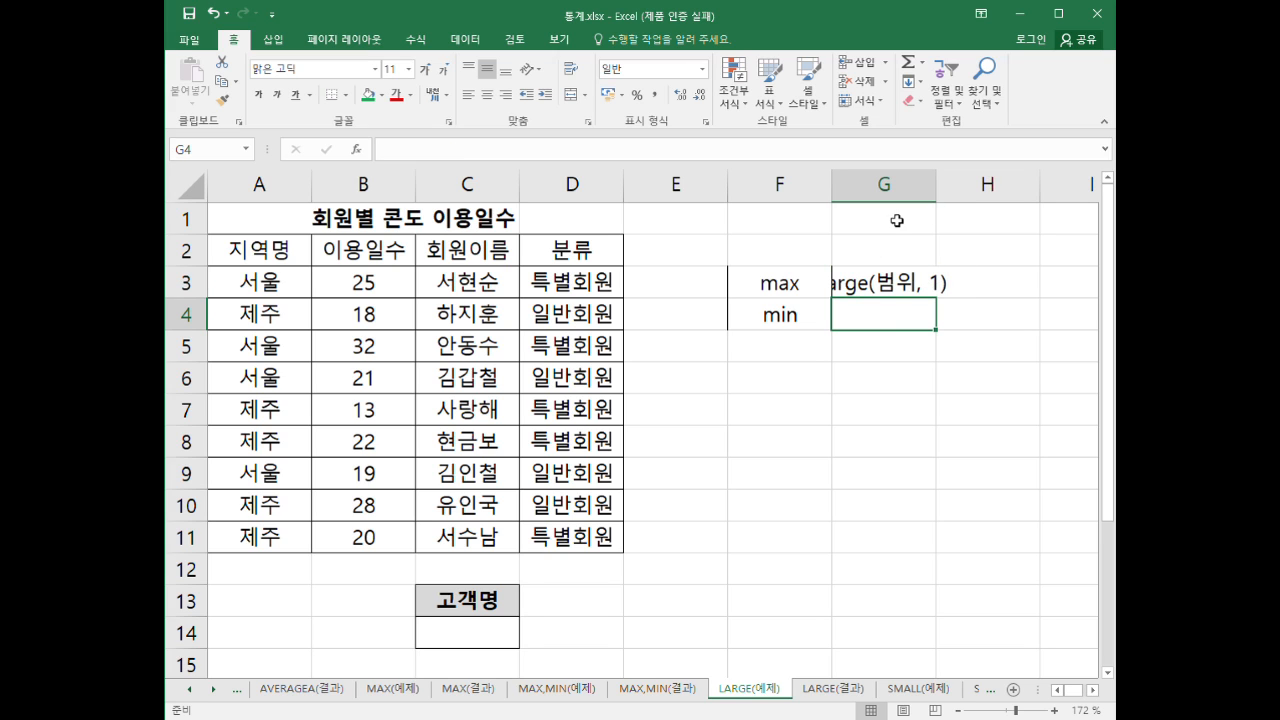
drag(936, 186, 1004, 186)
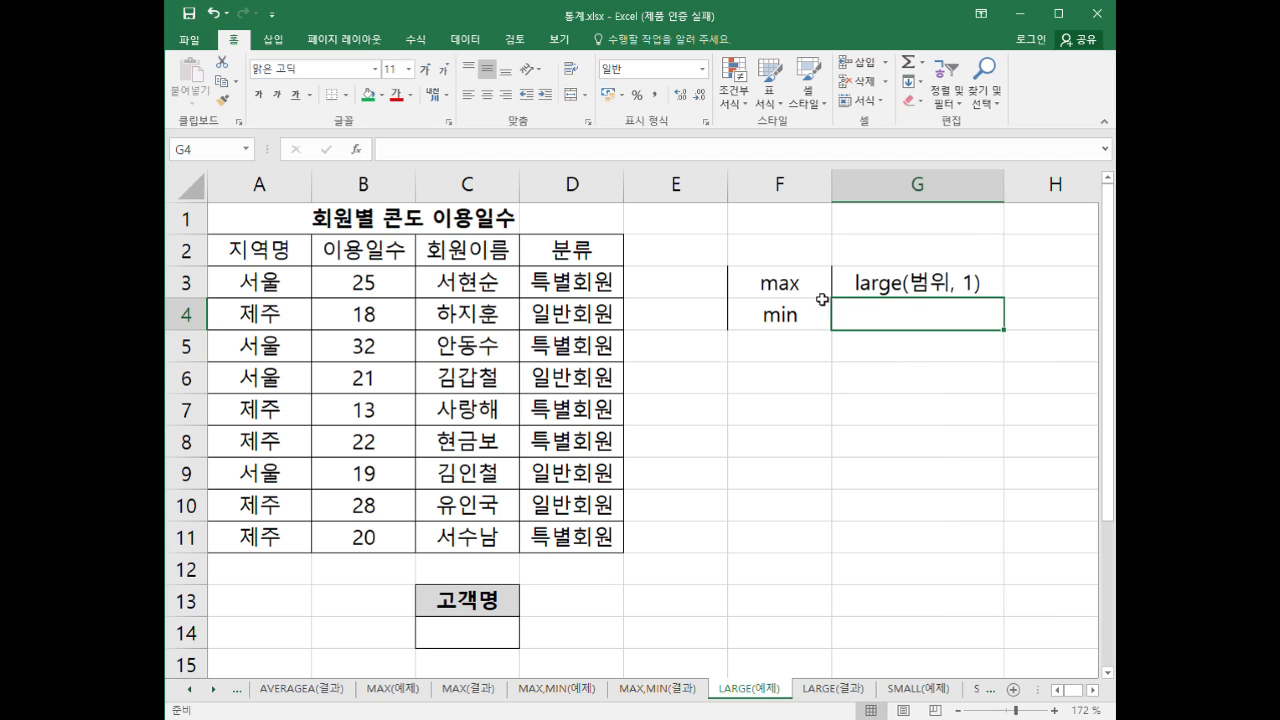
drag(765, 283, 940, 284)
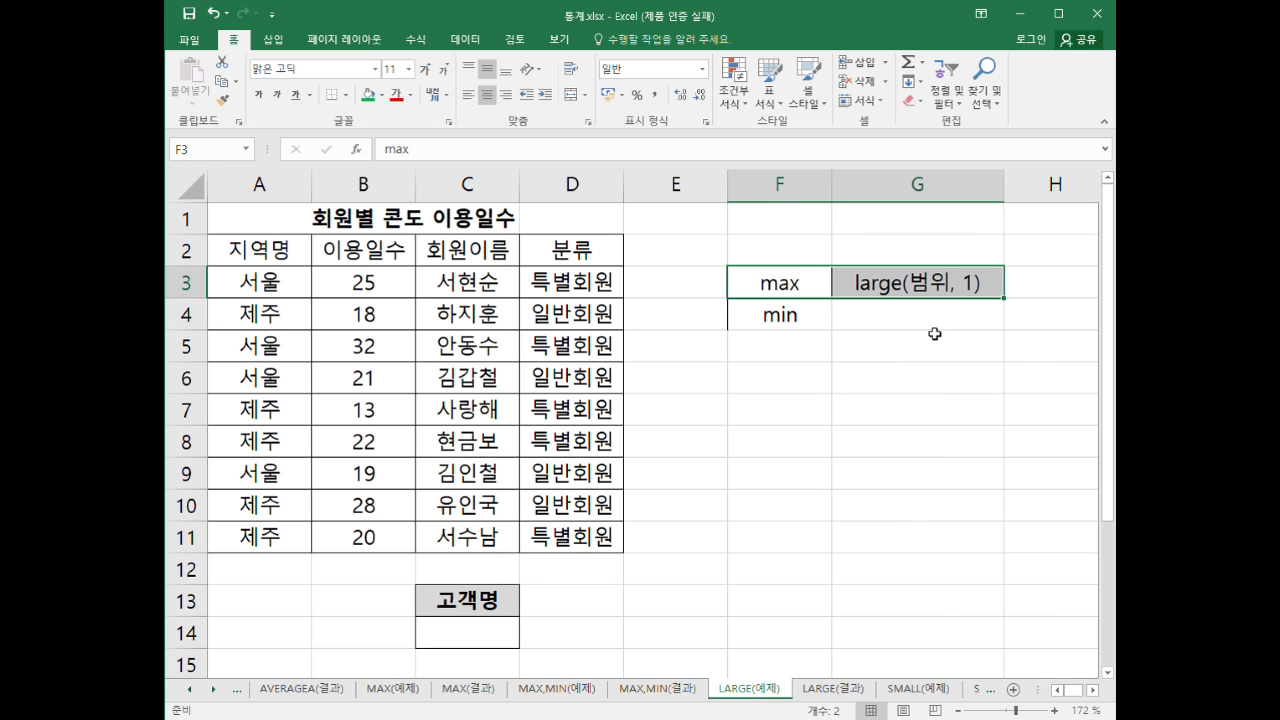
- Review the rank argument 1 in the large(범위, 1) note beside the max label
double_click(965, 285)
drag(965, 285, 995, 288)
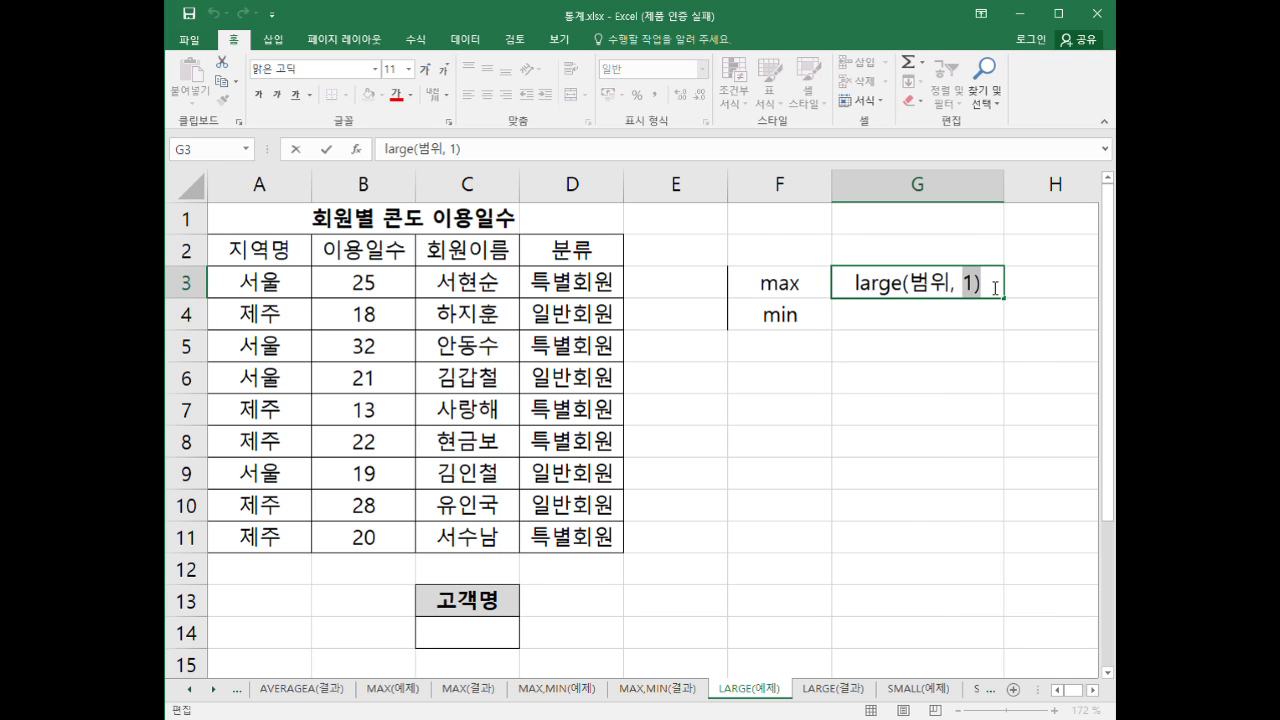
click(950, 369)
drag(812, 288, 848, 289)
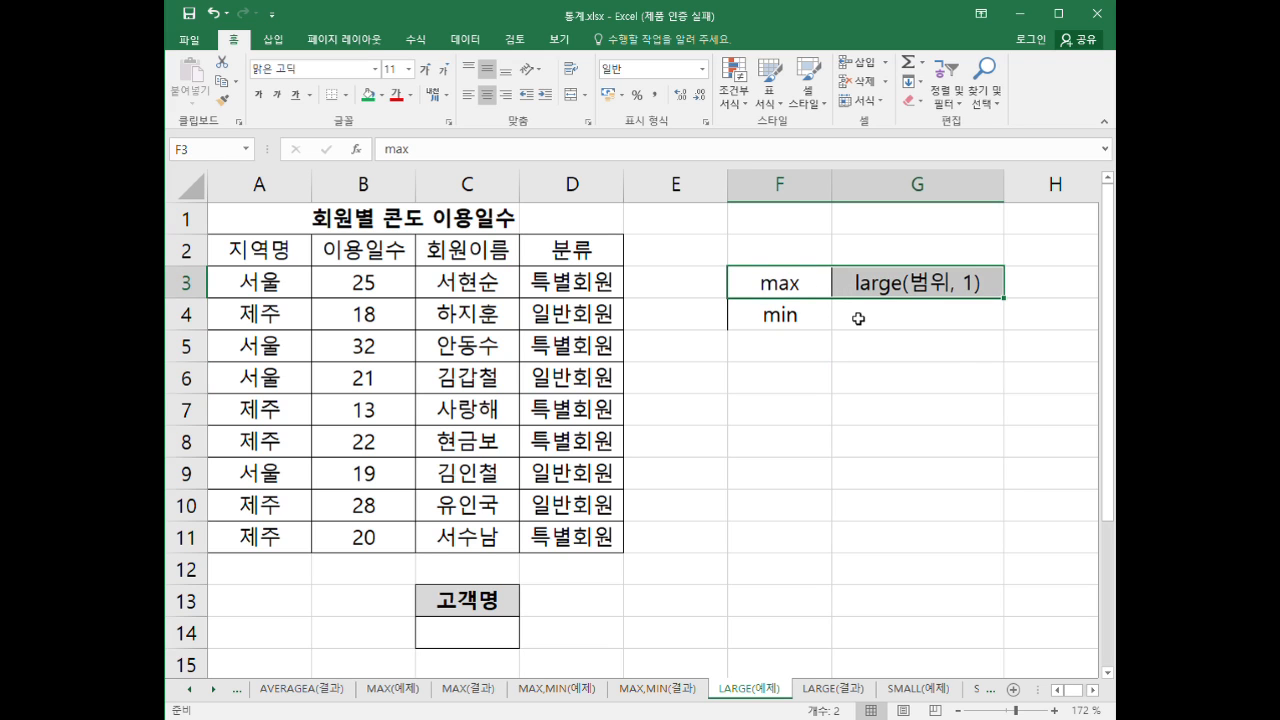
- Enter the text small(범위, 1) in G4 beside the min label
click(868, 318)
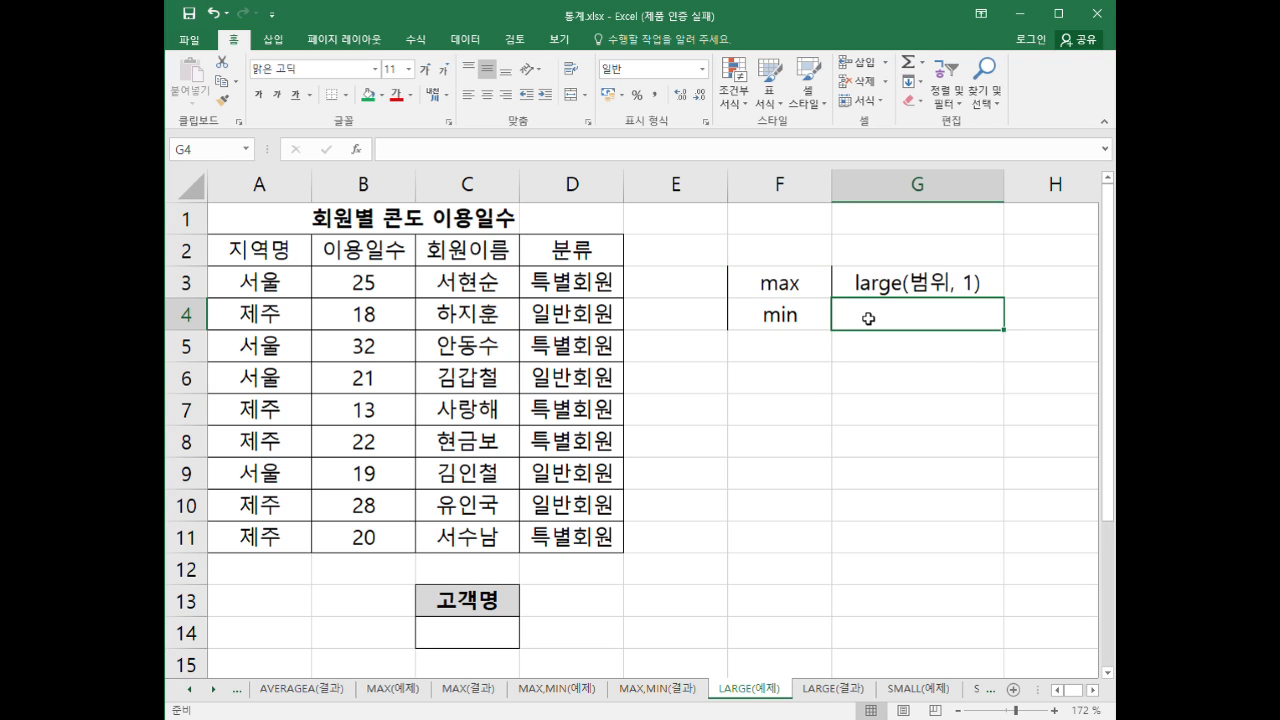
text(늠)
key(BackSpace)
key(BackSpace)
key(BackSpace)
key(Hangul)
text(small()
key(Hangul)
text(범위, 1))
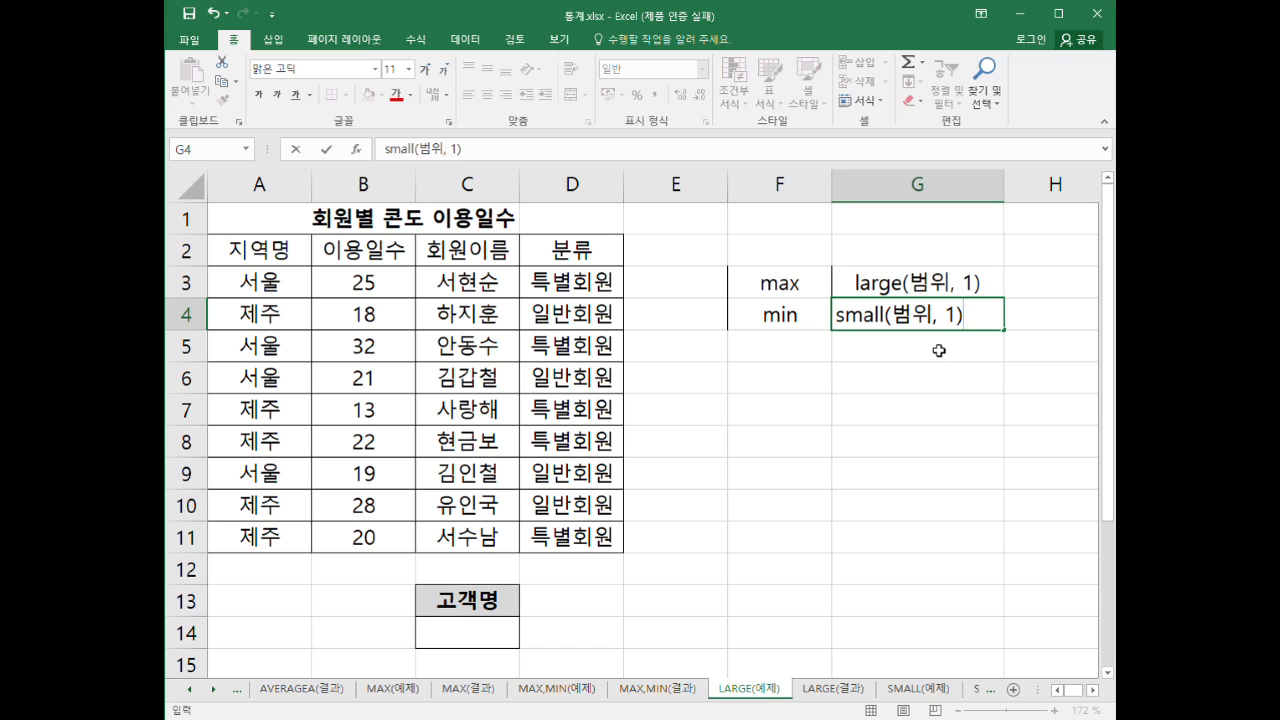
key(Return)
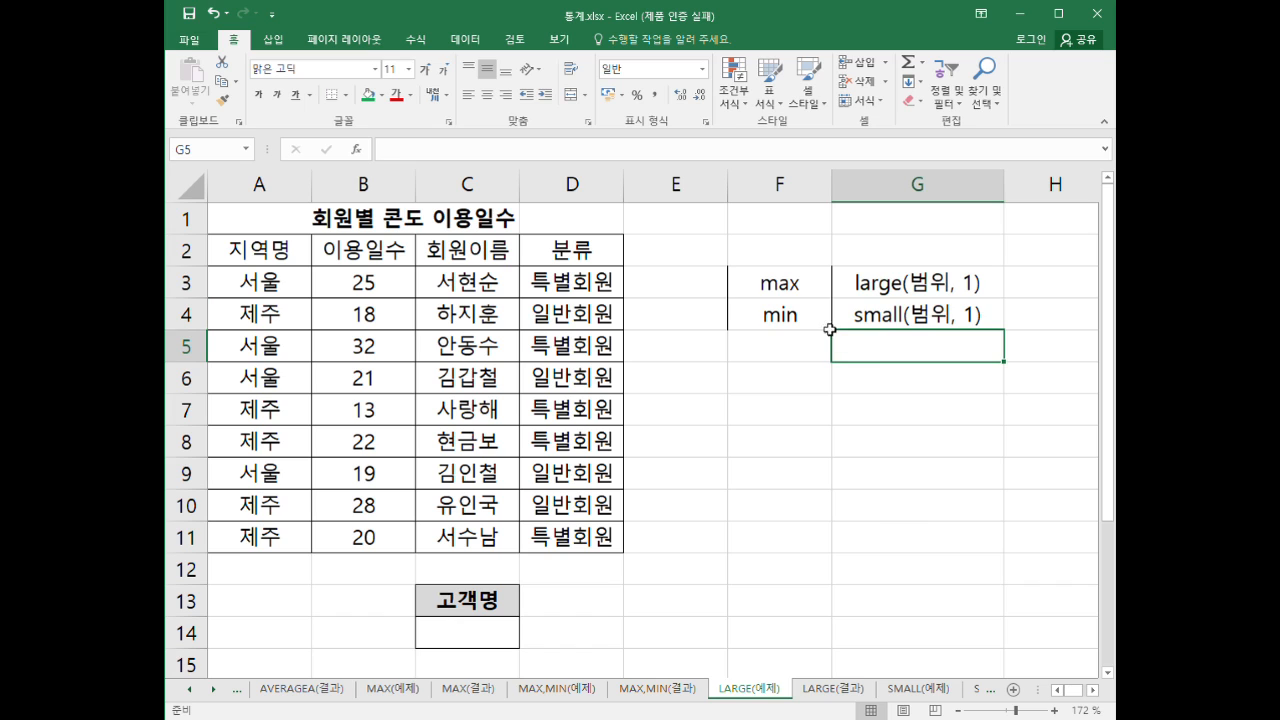
- Review the max and min notes, the rank argument in G3, and the 고객명 answer area in C13:C14
drag(774, 314, 934, 284)
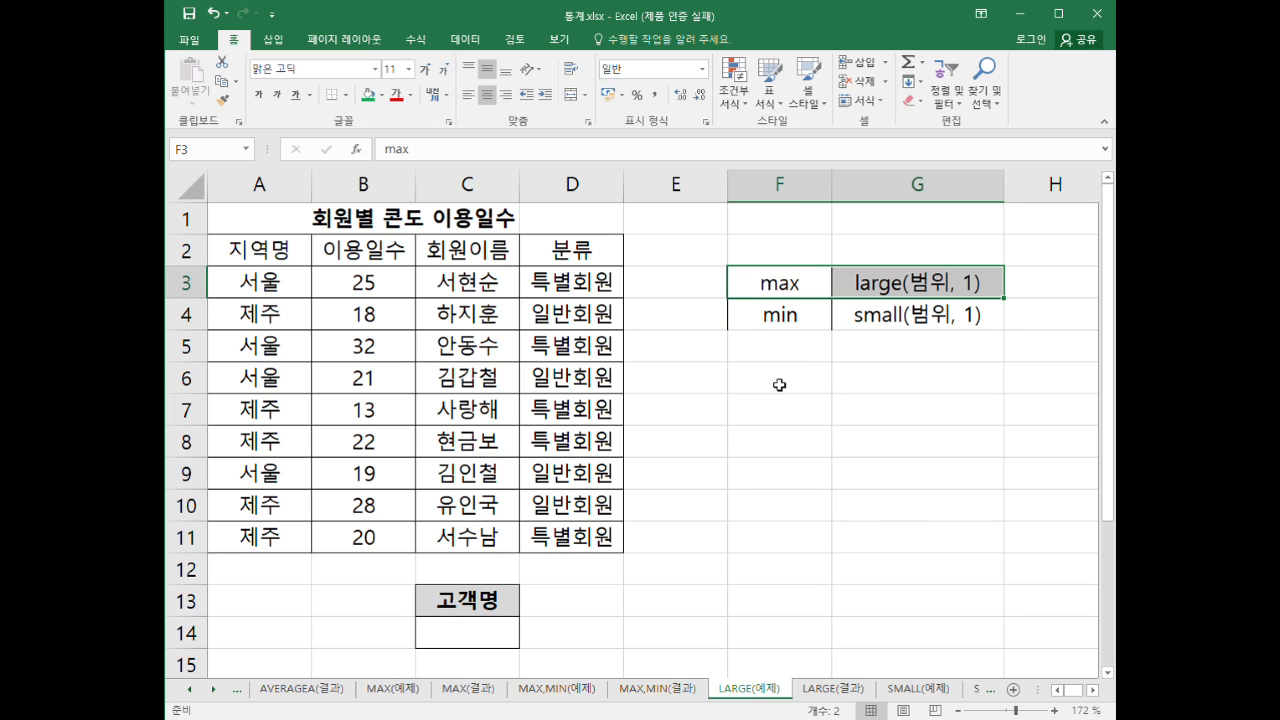
double_click(985, 286)
drag(976, 286, 961, 286)
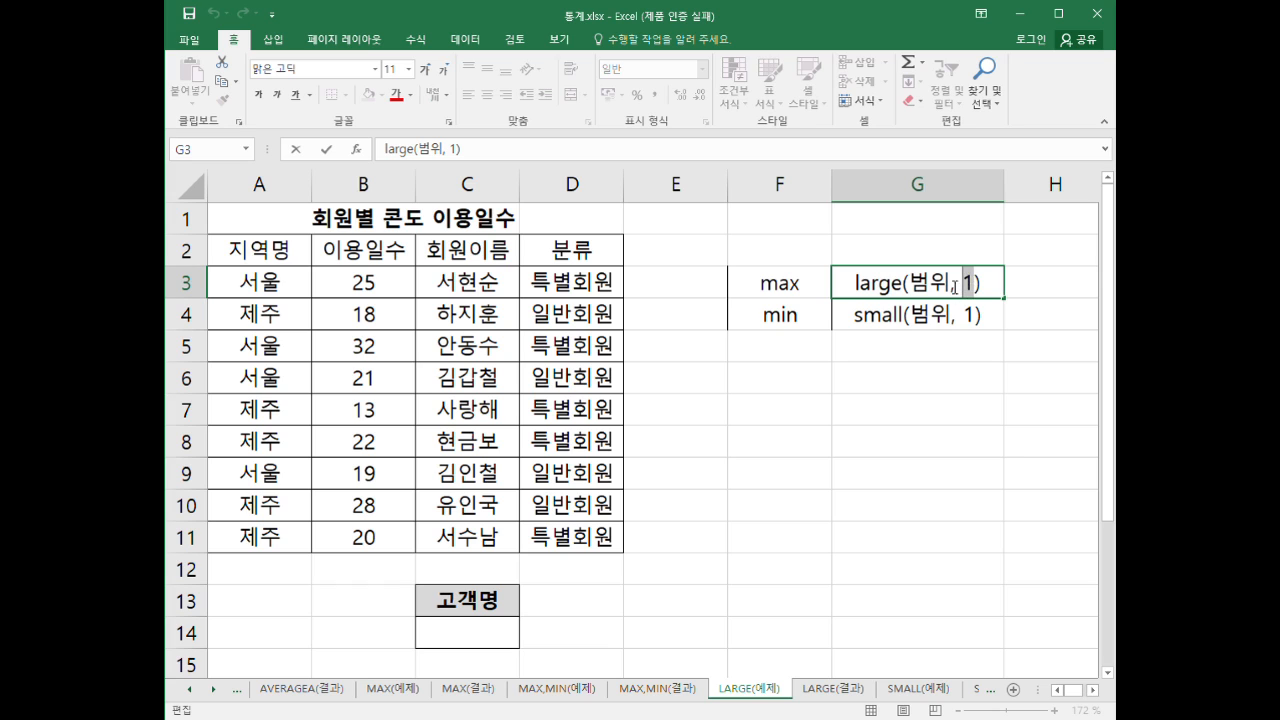
key(Return)
click(894, 432)
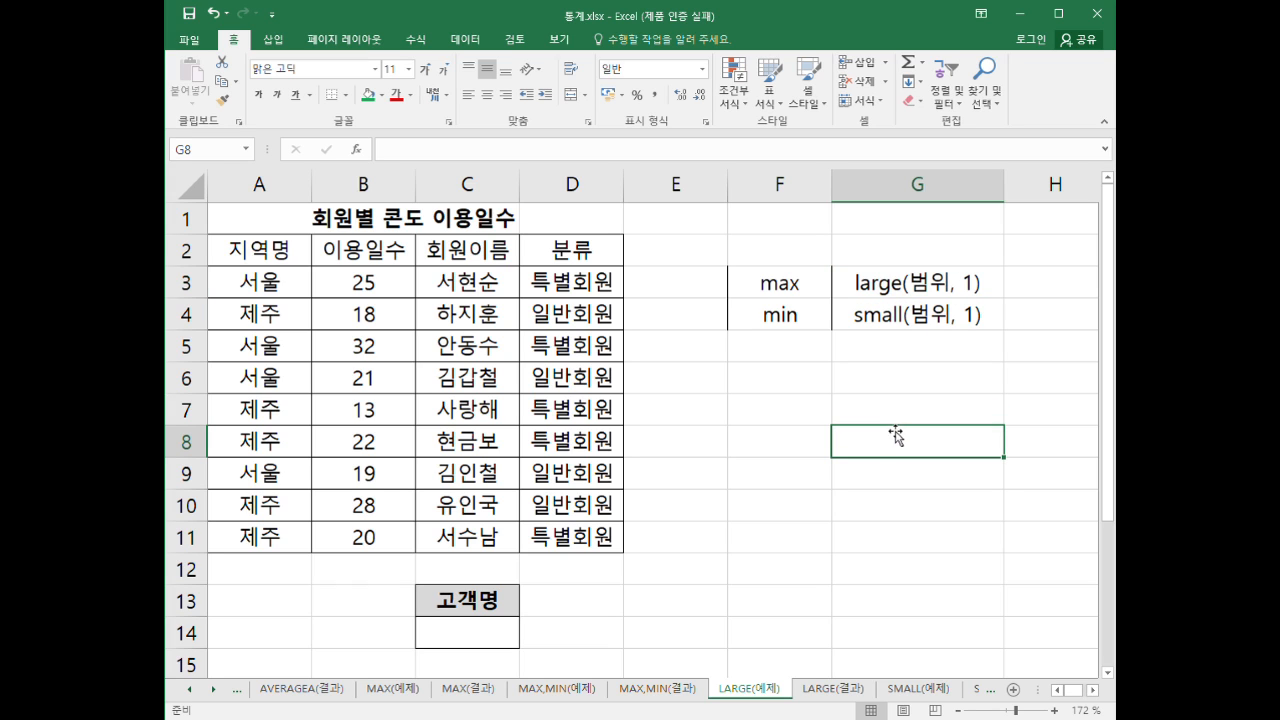
click(492, 639)
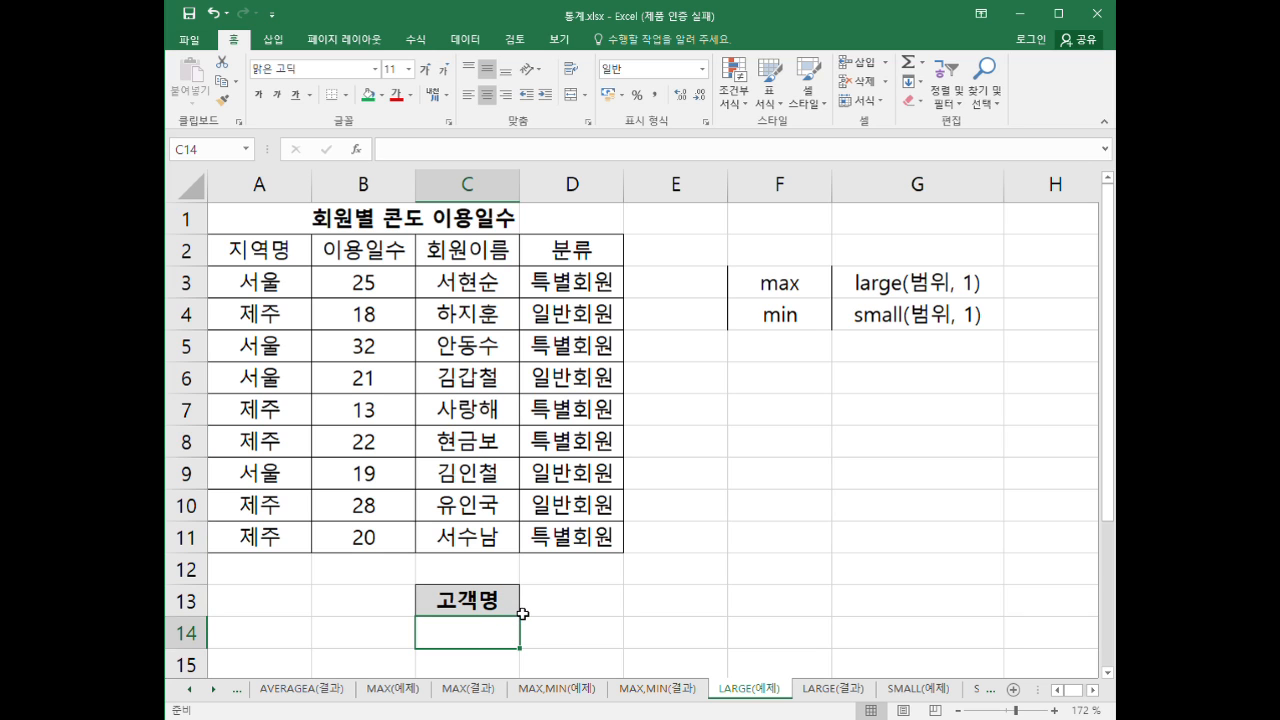
scroll(523, 613, down, 1)
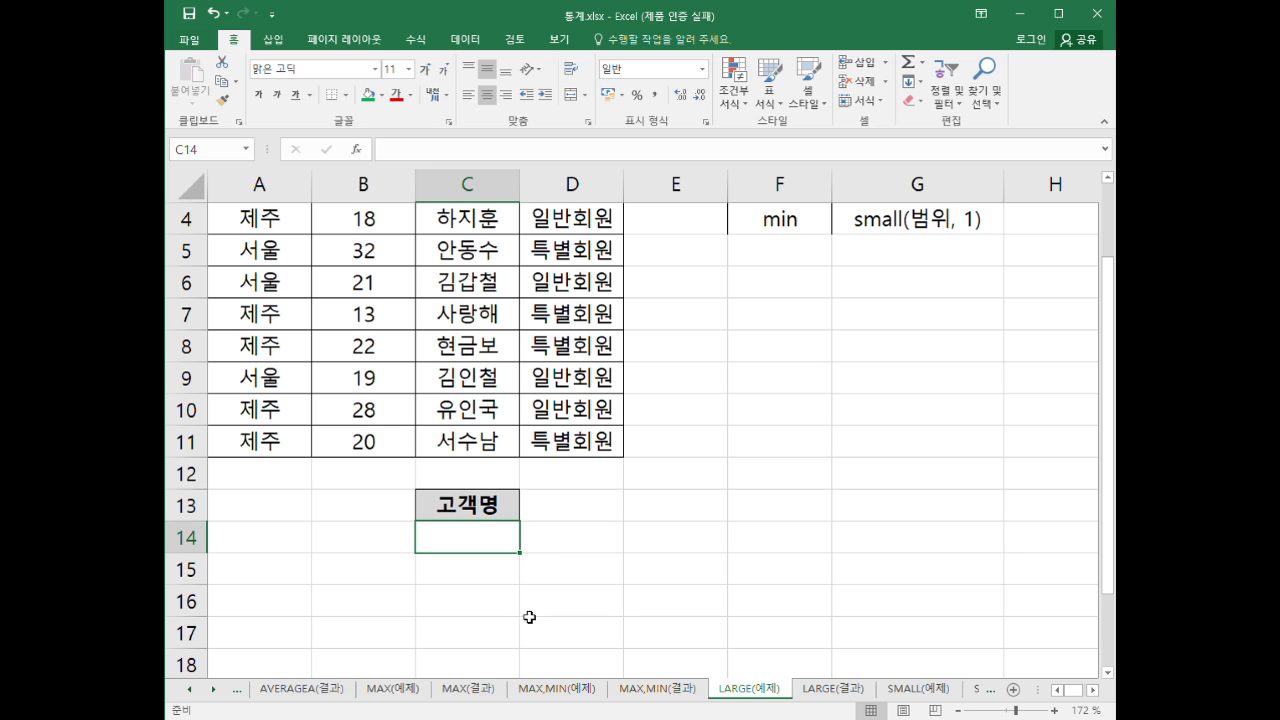
scroll(585, 552, down, 1)
scroll(595, 465, up, 2)
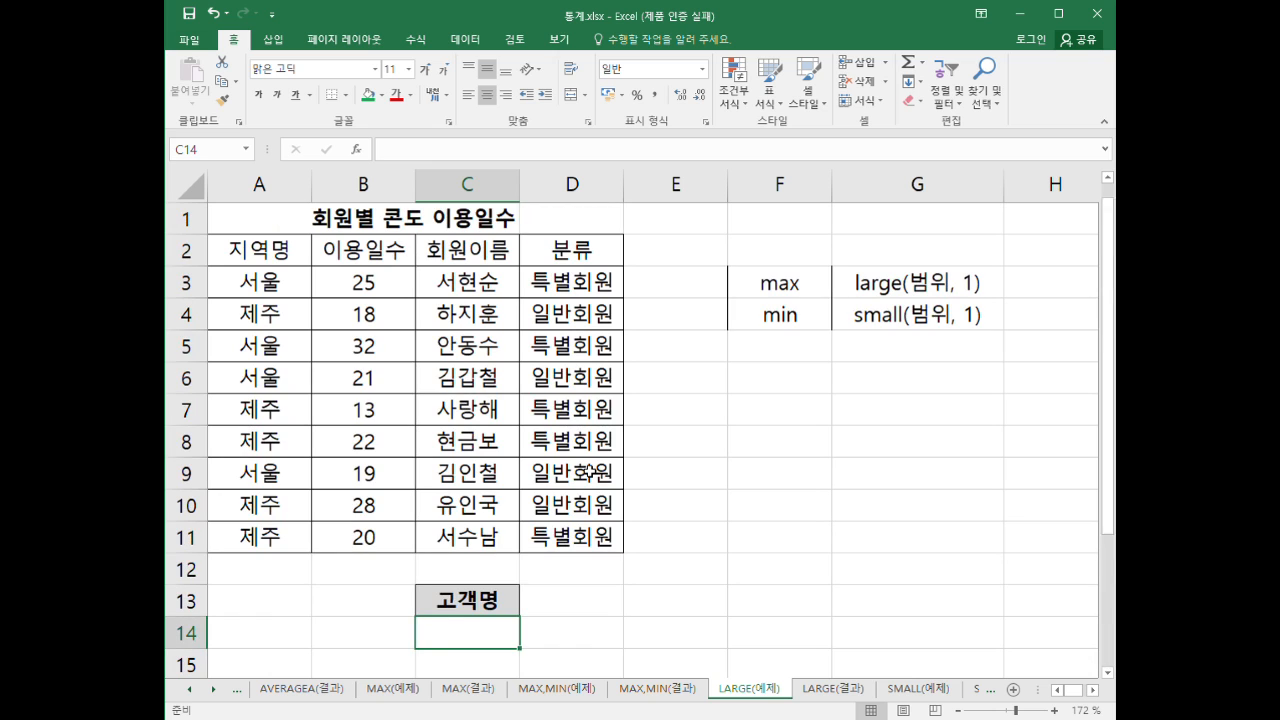
drag(498, 606, 500, 634)
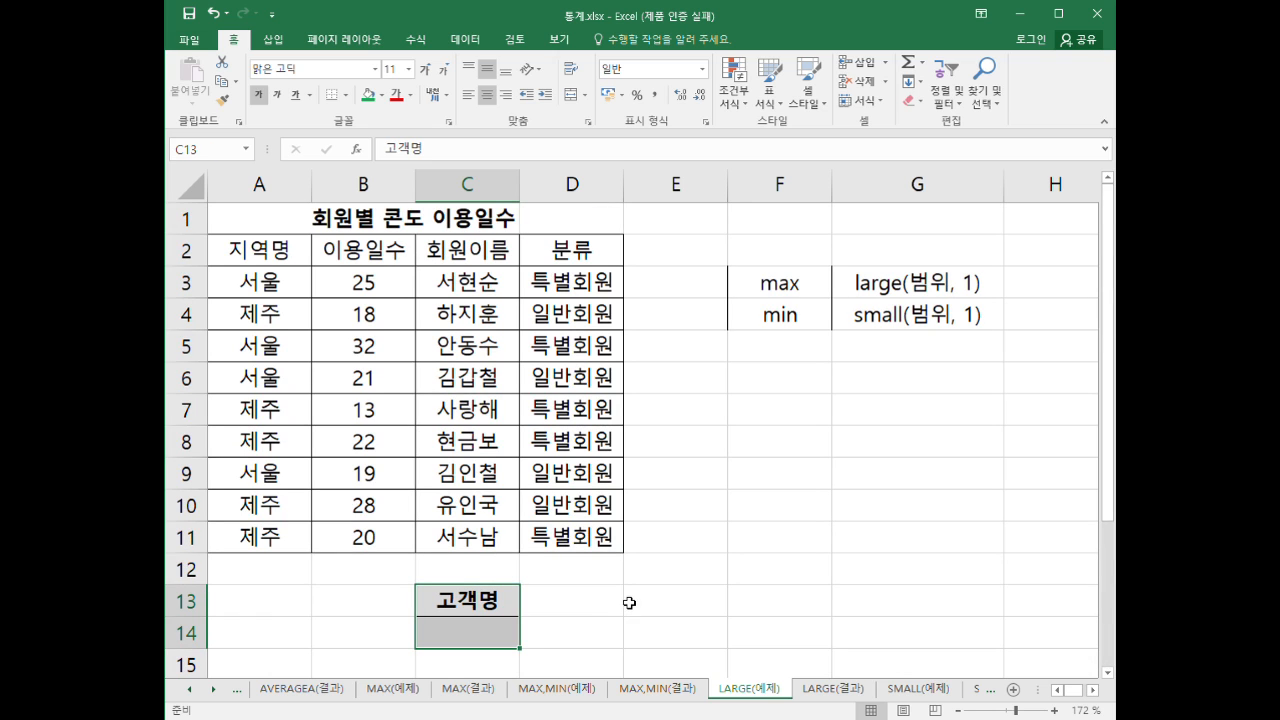
- Enter the label 4번째로 큰 이용일수 in D13 beside the 고객명 heading
click(588, 606)
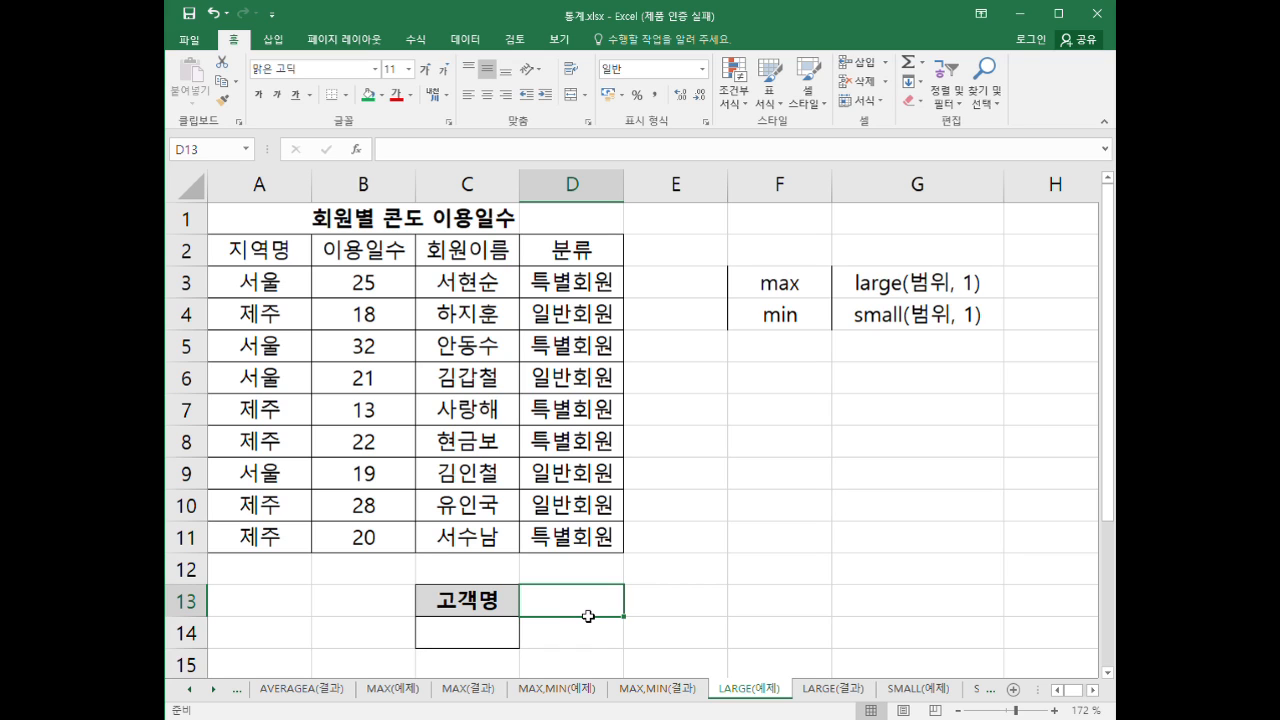
text(4번째)
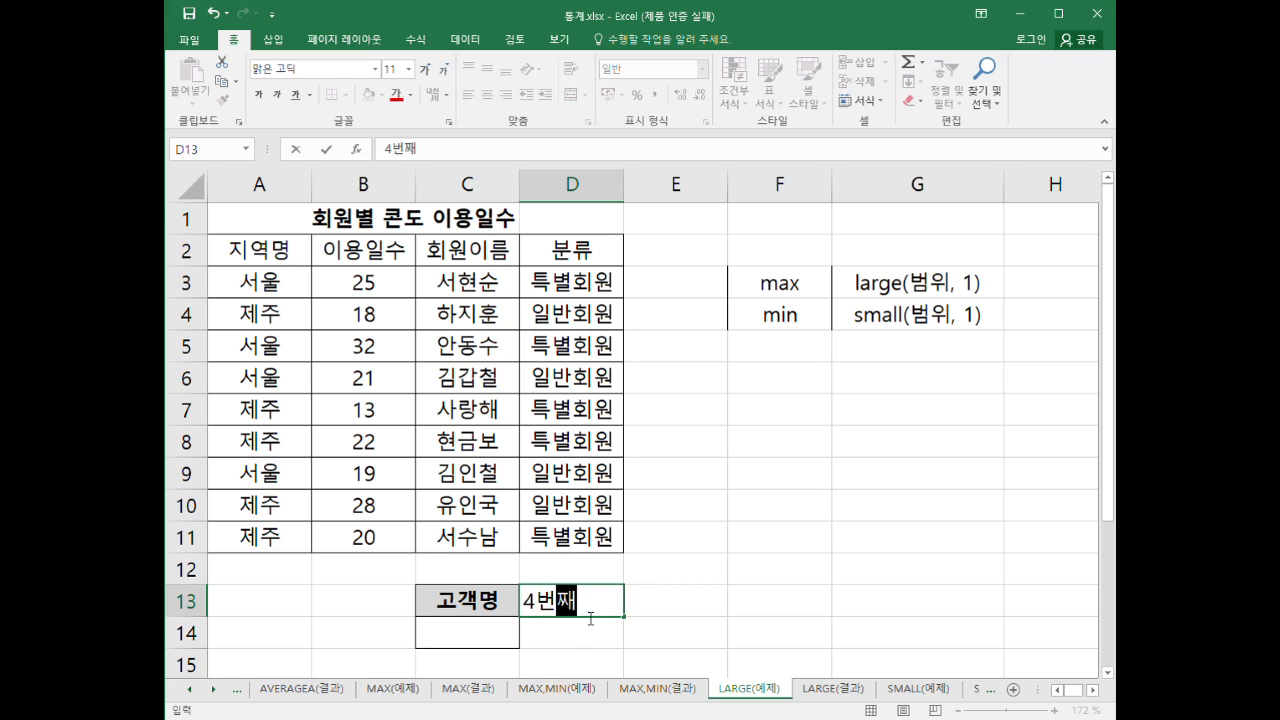
text(로 ㅋㅡㄴ 회)
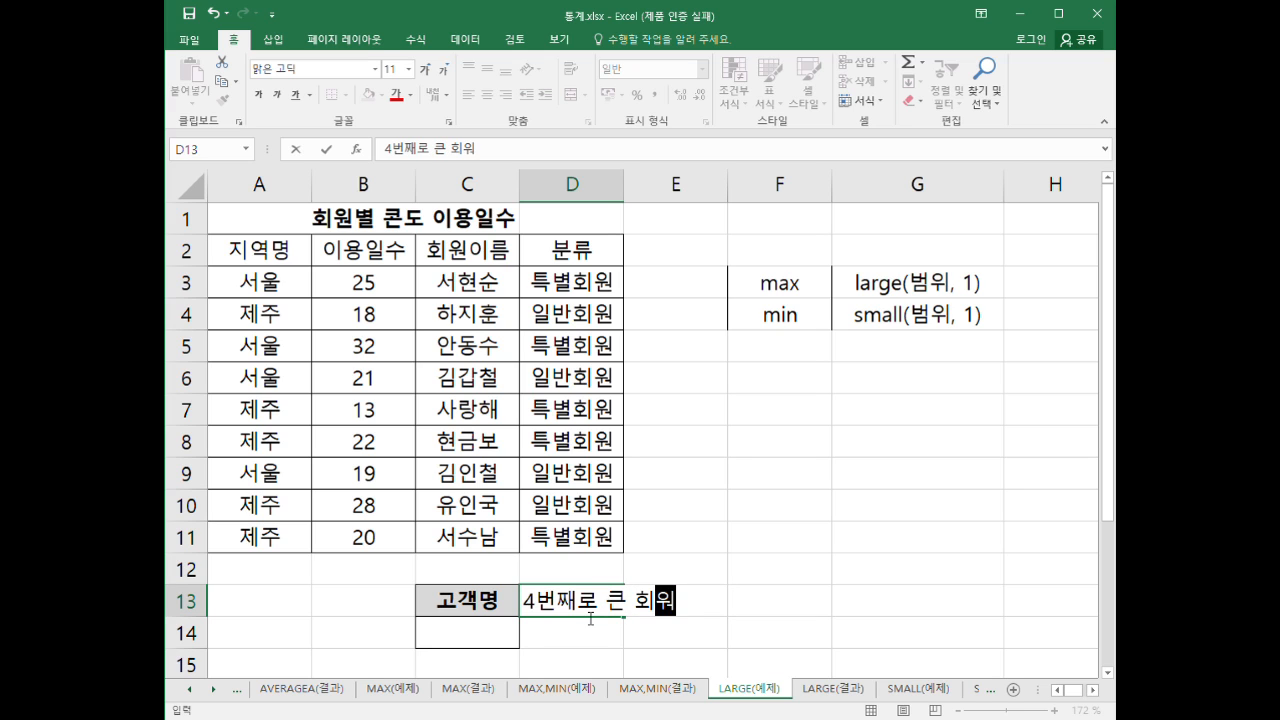
key(BackSpace)
text(이용일수)
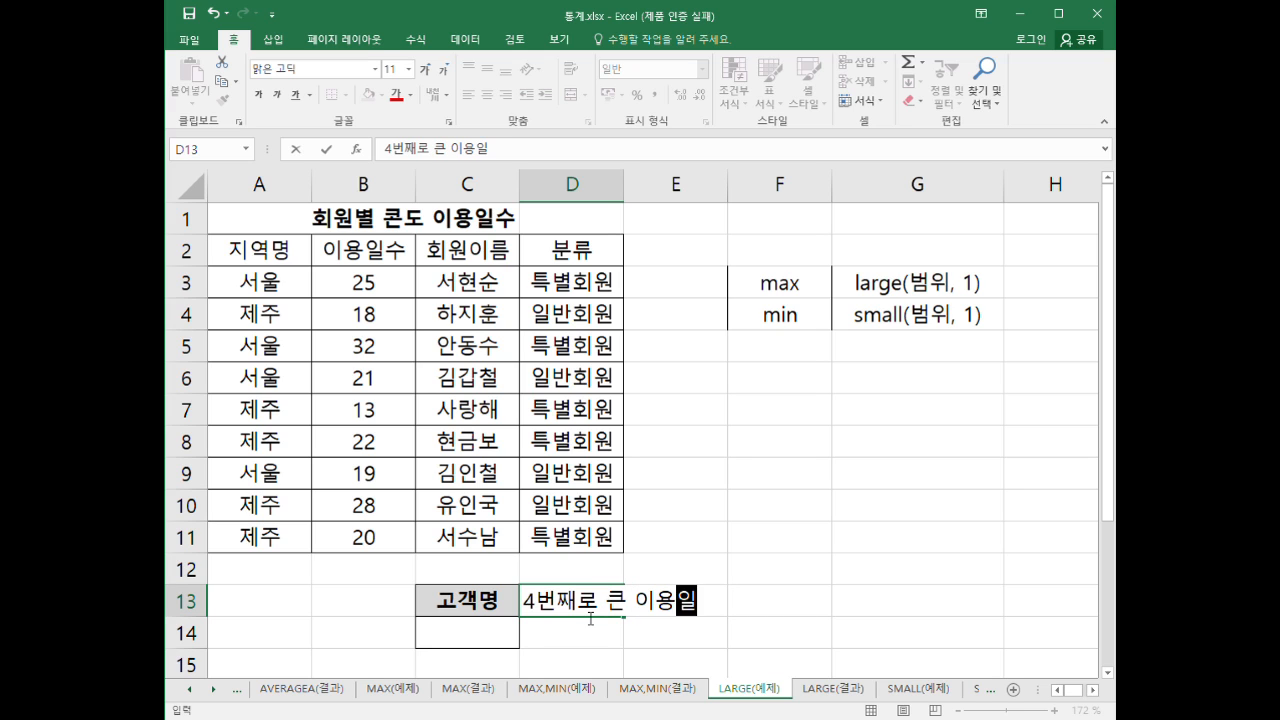
key(Return)
click(716, 607)
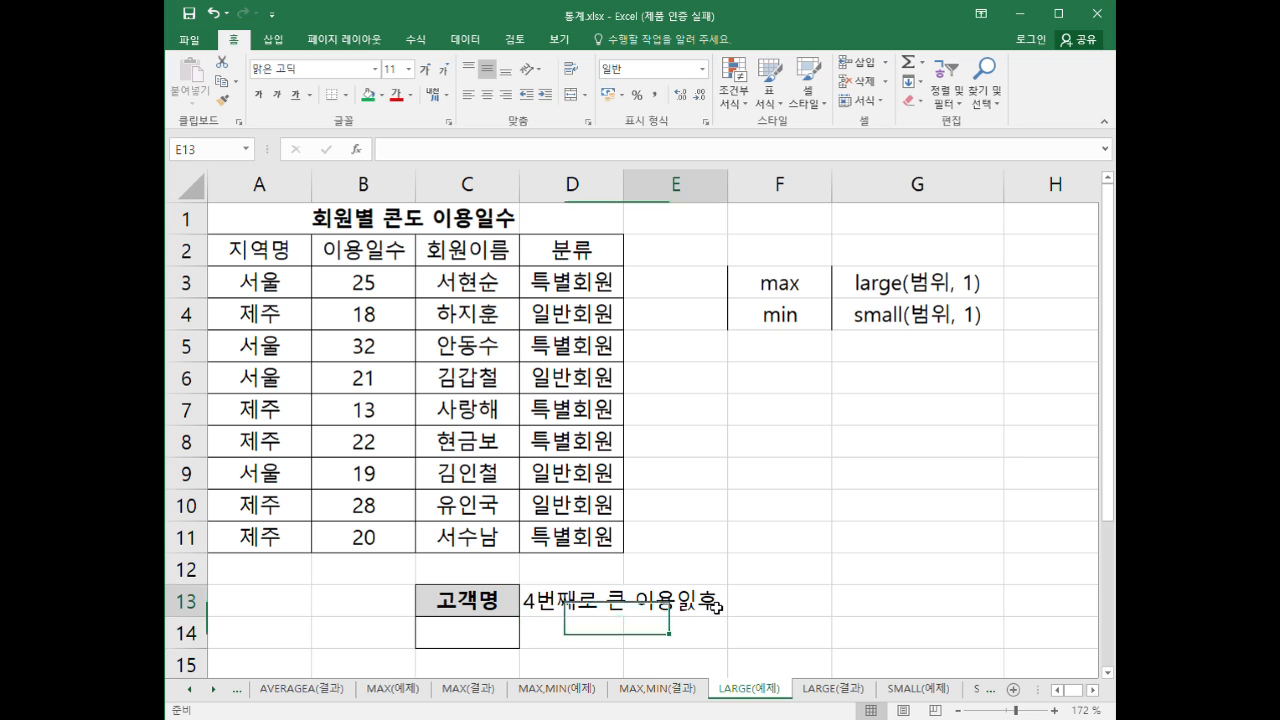
text(이)
key(BackSpace)
key(BackSpace)
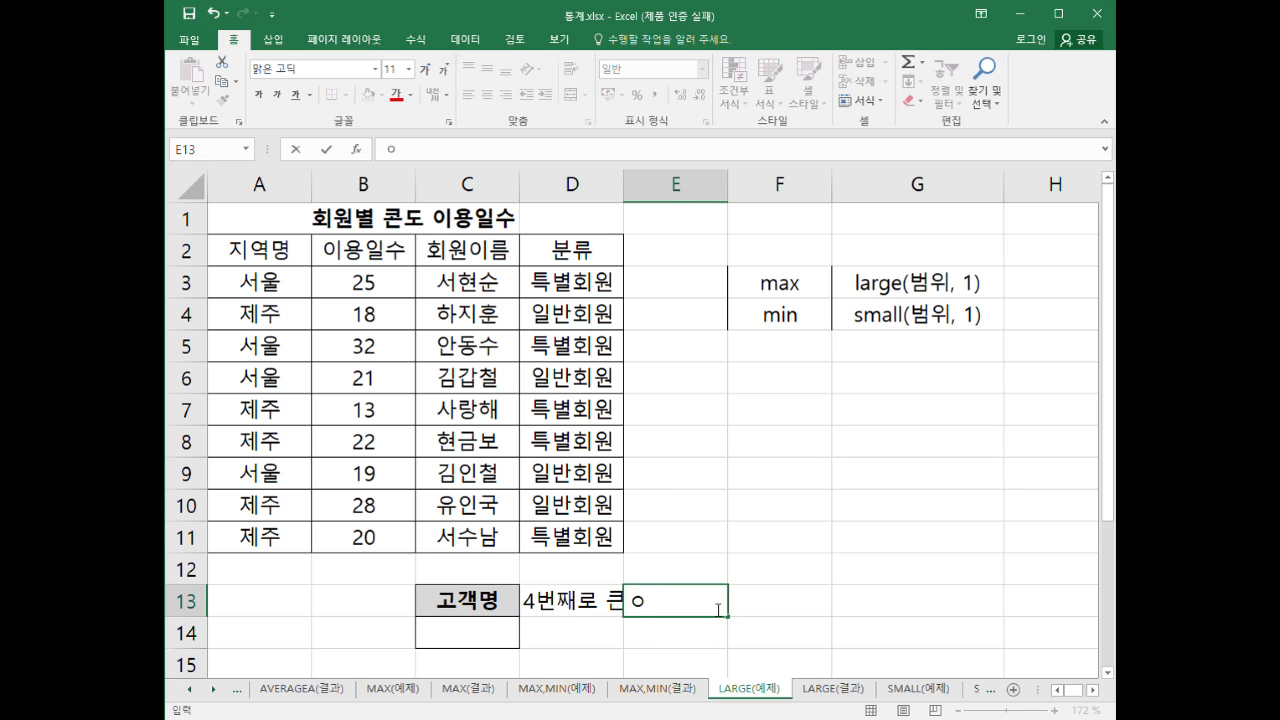
- Correct the misspelled ending of the D13 label to 일수
double_click(602, 601)
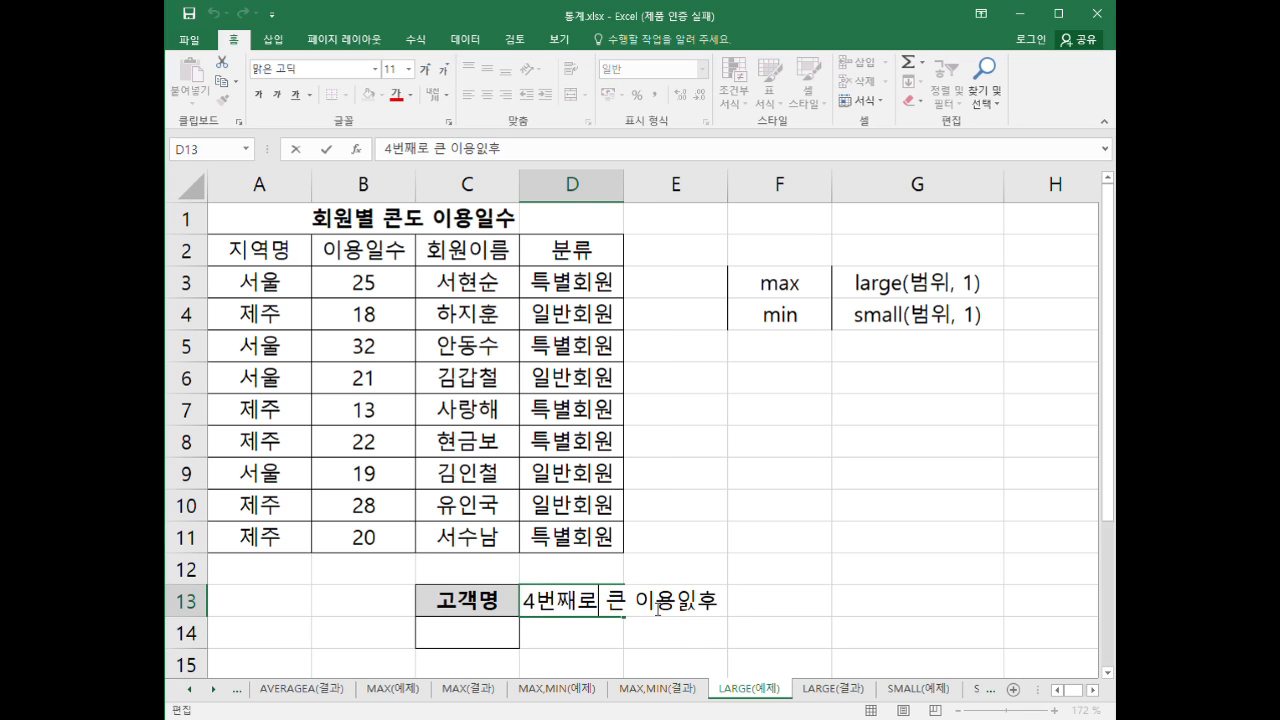
drag(690, 607, 785, 607)
key(BackSpace)
key(BackSpace)
text(일수)
key(Return)
- Enter the formula =large(B3:B11, 4) in D14 to get the fourth-largest 이용일수
text(=)
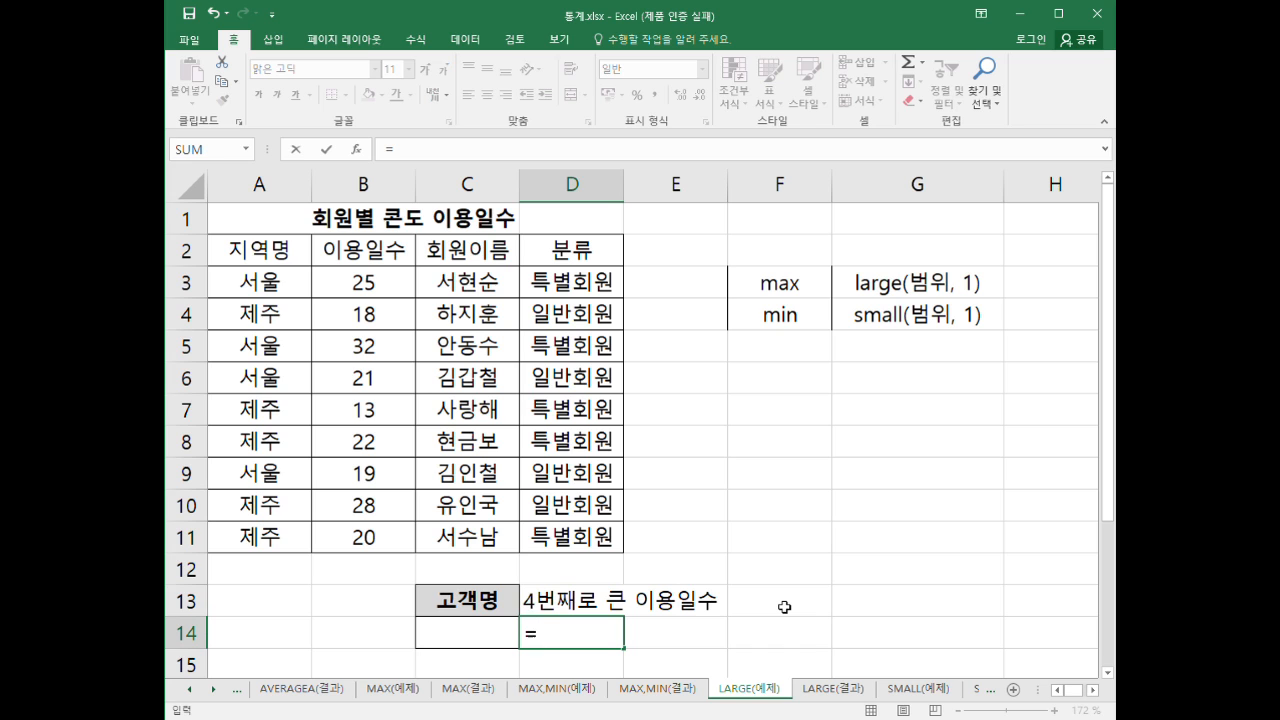
text(large()
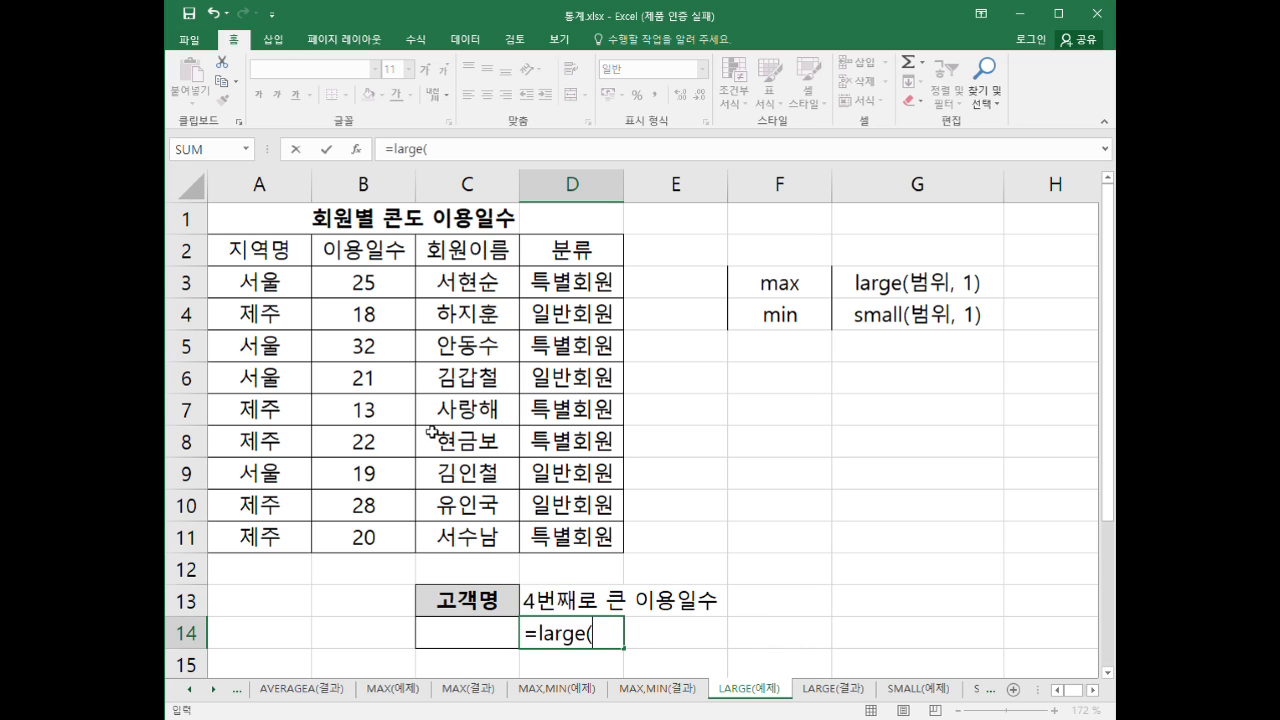
drag(383, 290, 368, 537)
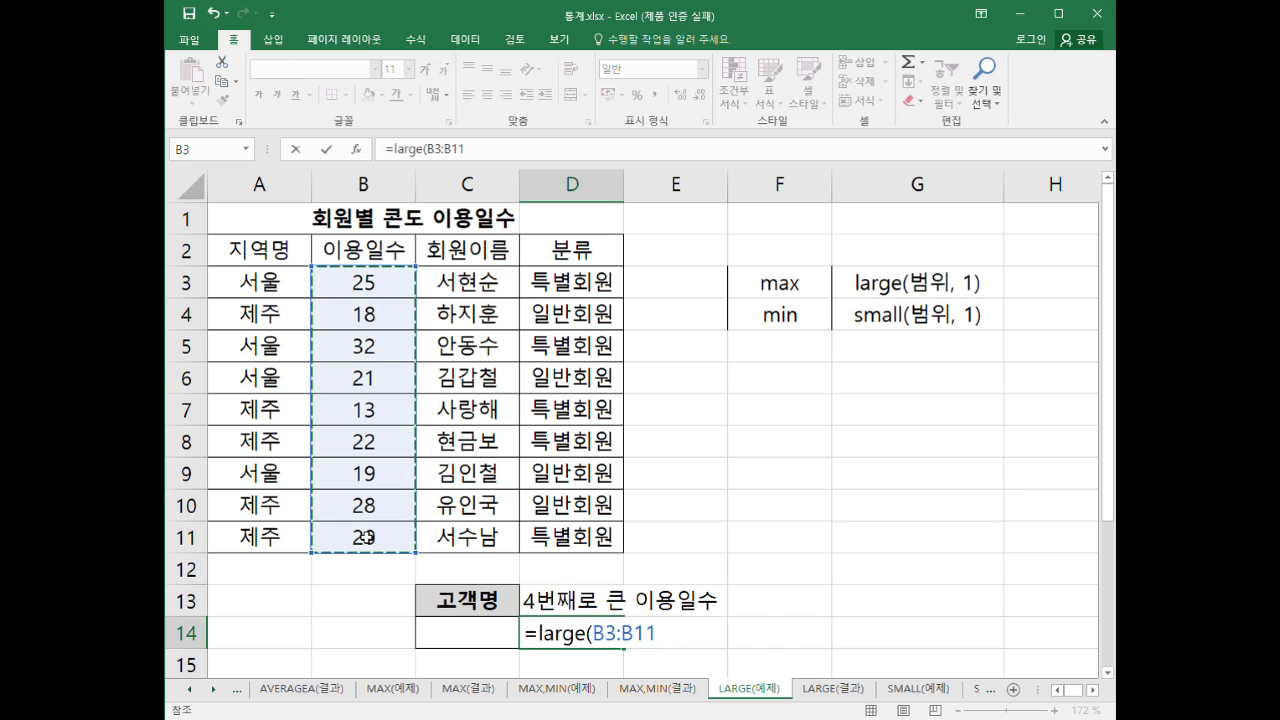
text(, 4)
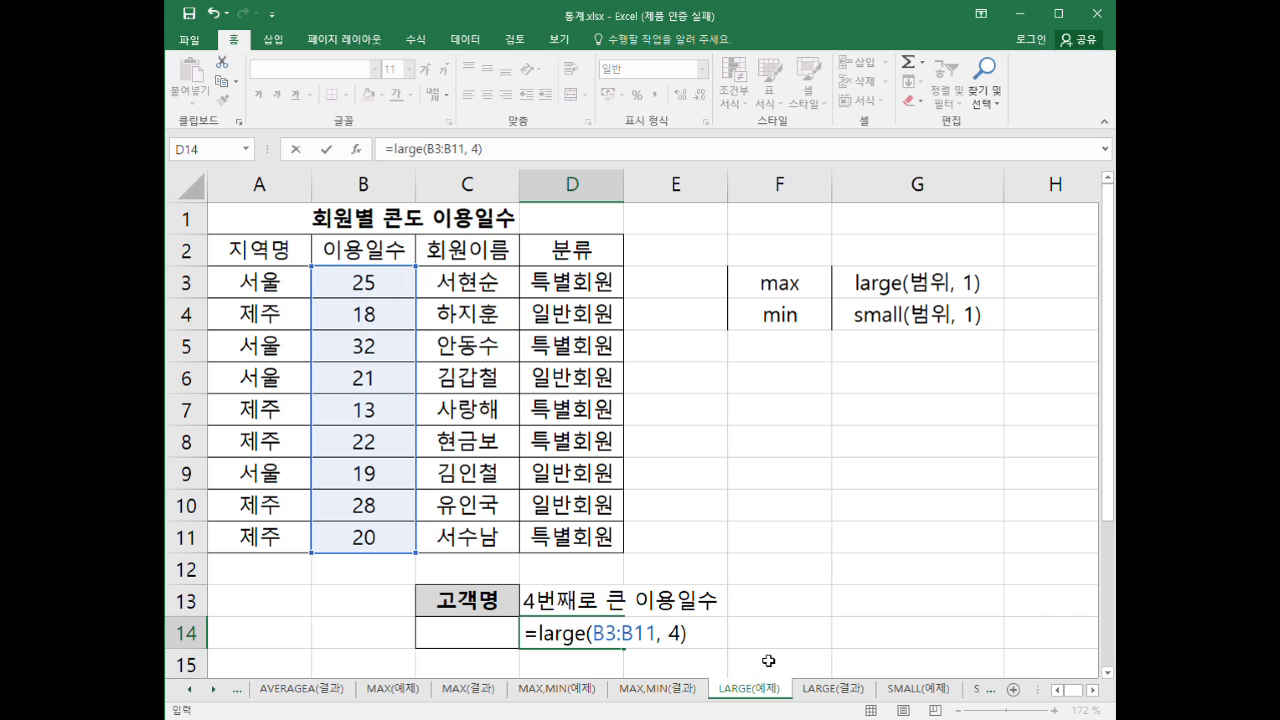
text())
key(Return)
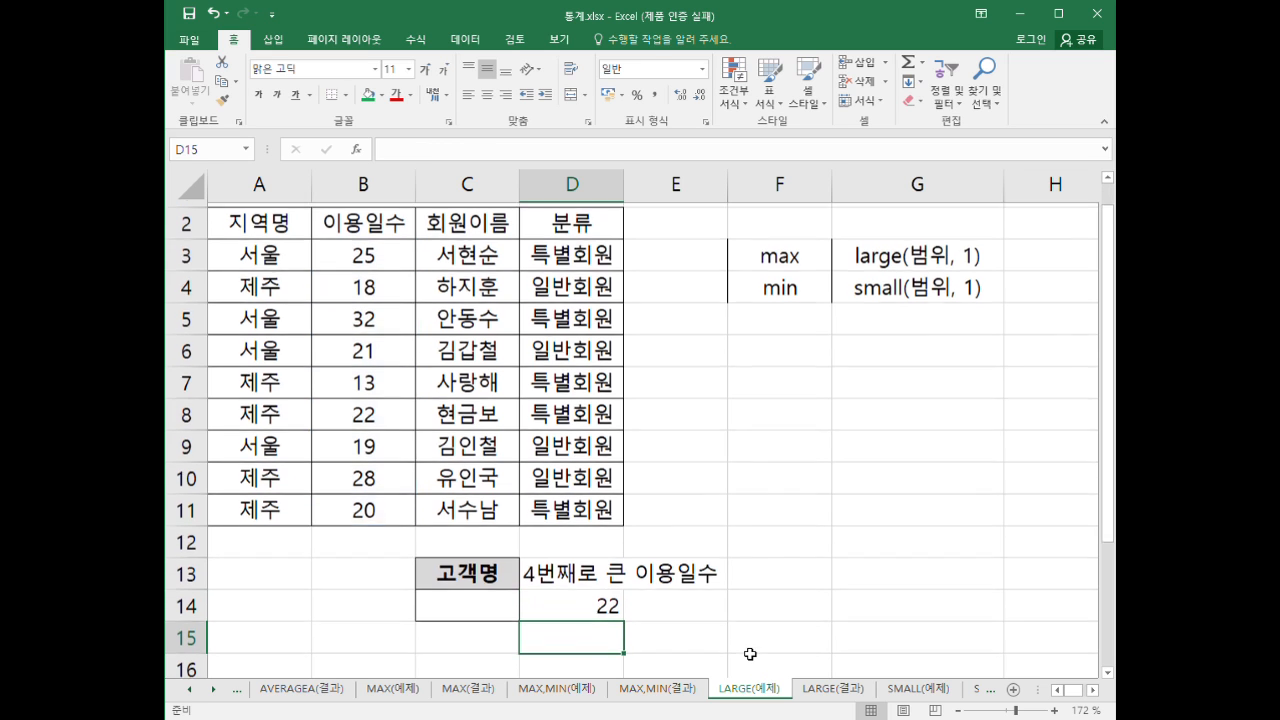
- Examine the 이용일수 values in B3:B11, the LARGE formula in D14, and the matching 회원이름 in column C
drag(354, 257, 358, 505)
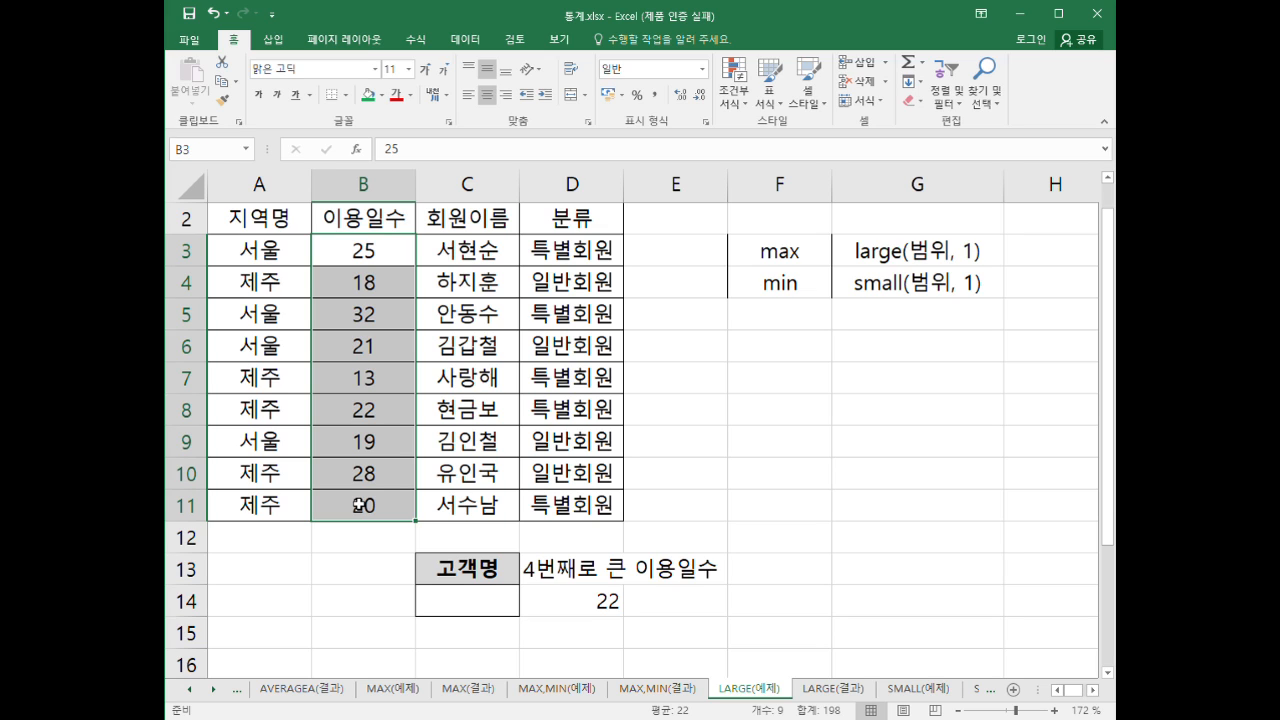
click(469, 603)
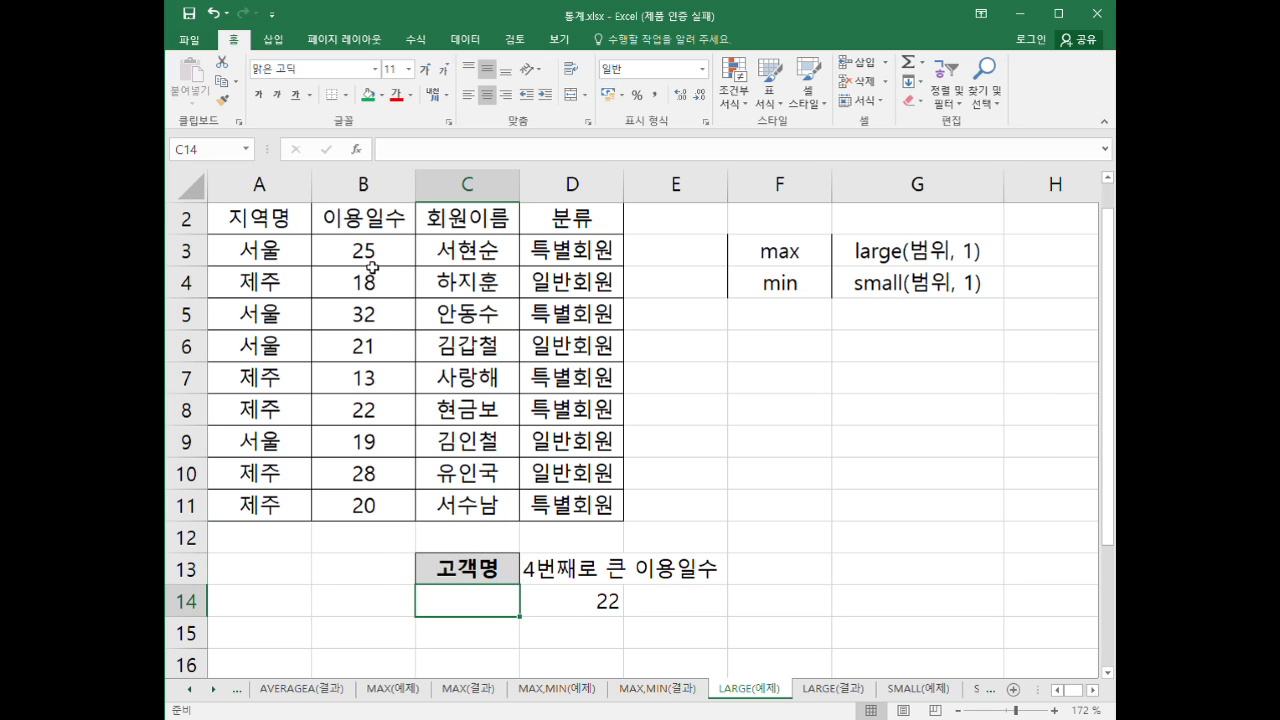
click(917, 409)
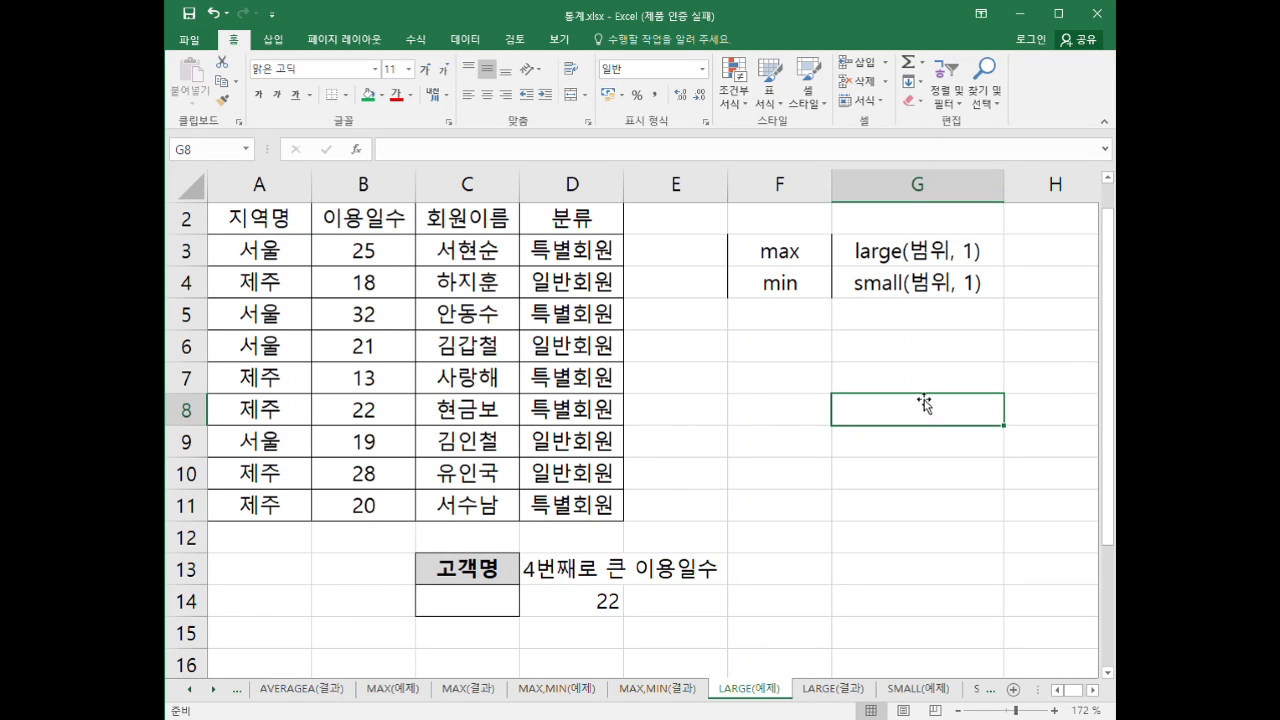
click(712, 446)
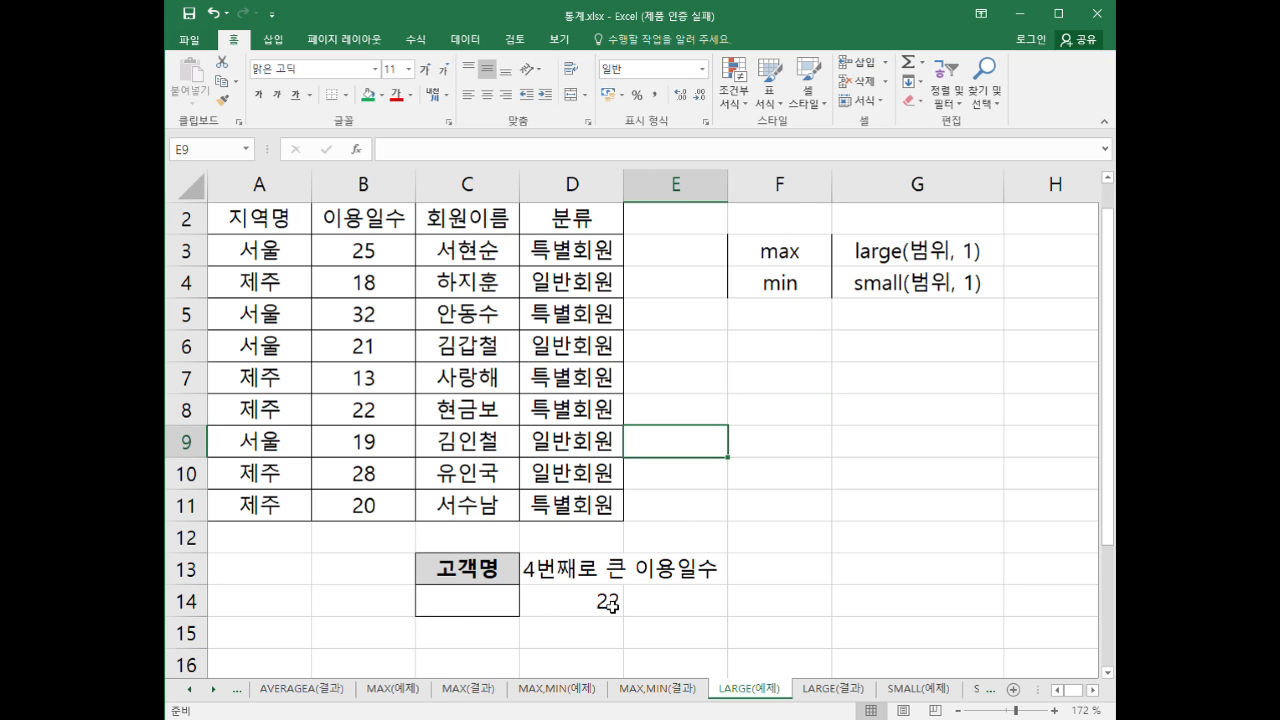
scroll(565, 590, down, 2)
click(605, 388)
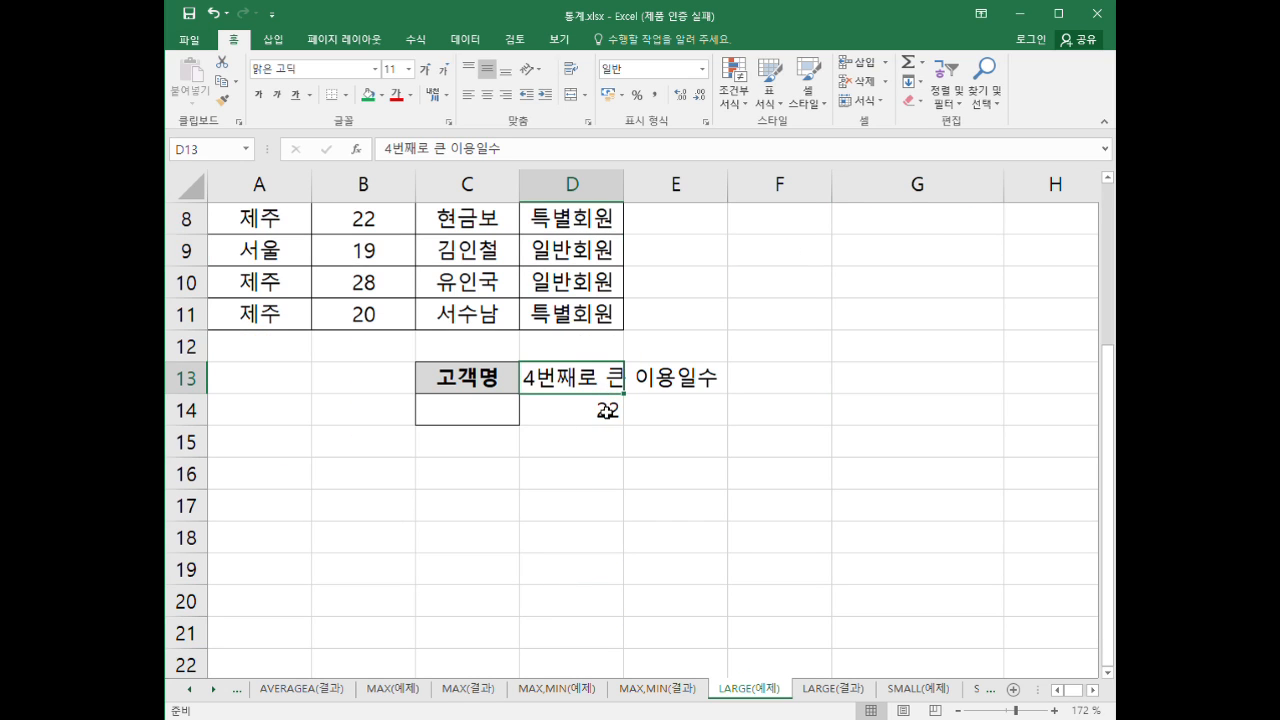
click(600, 410)
scroll(524, 428, up, 2)
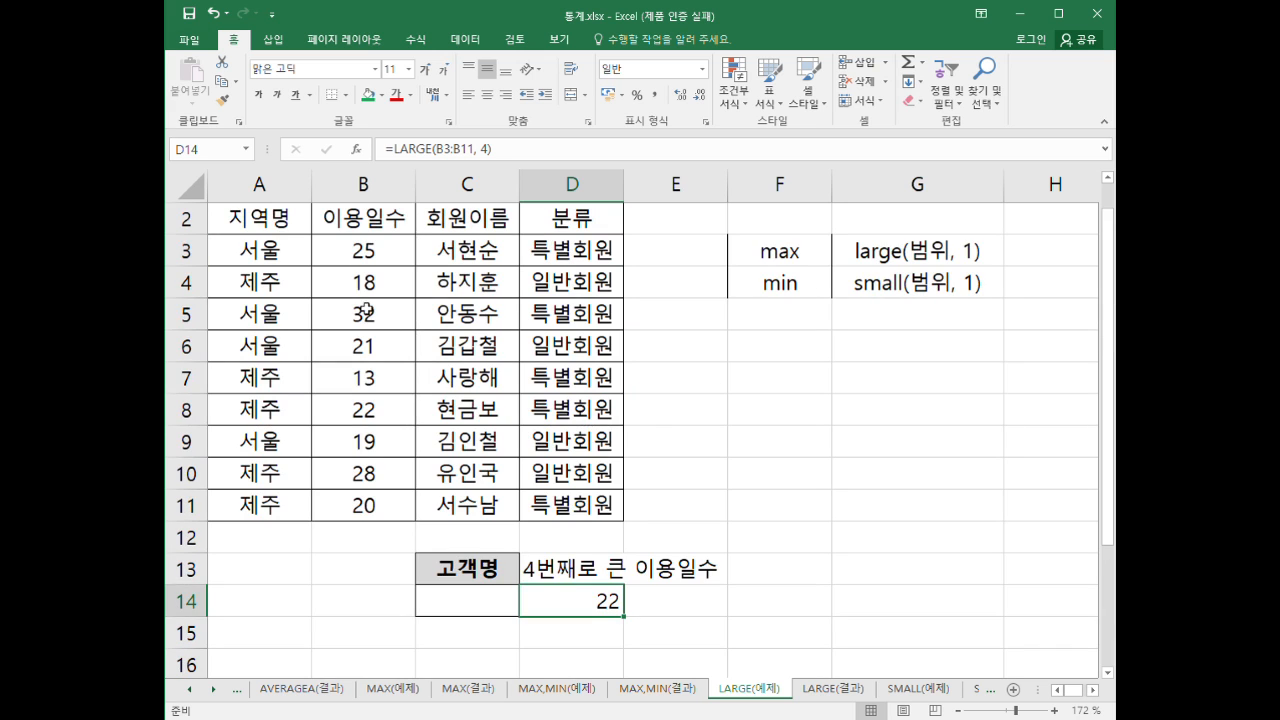
drag(366, 251, 459, 508)
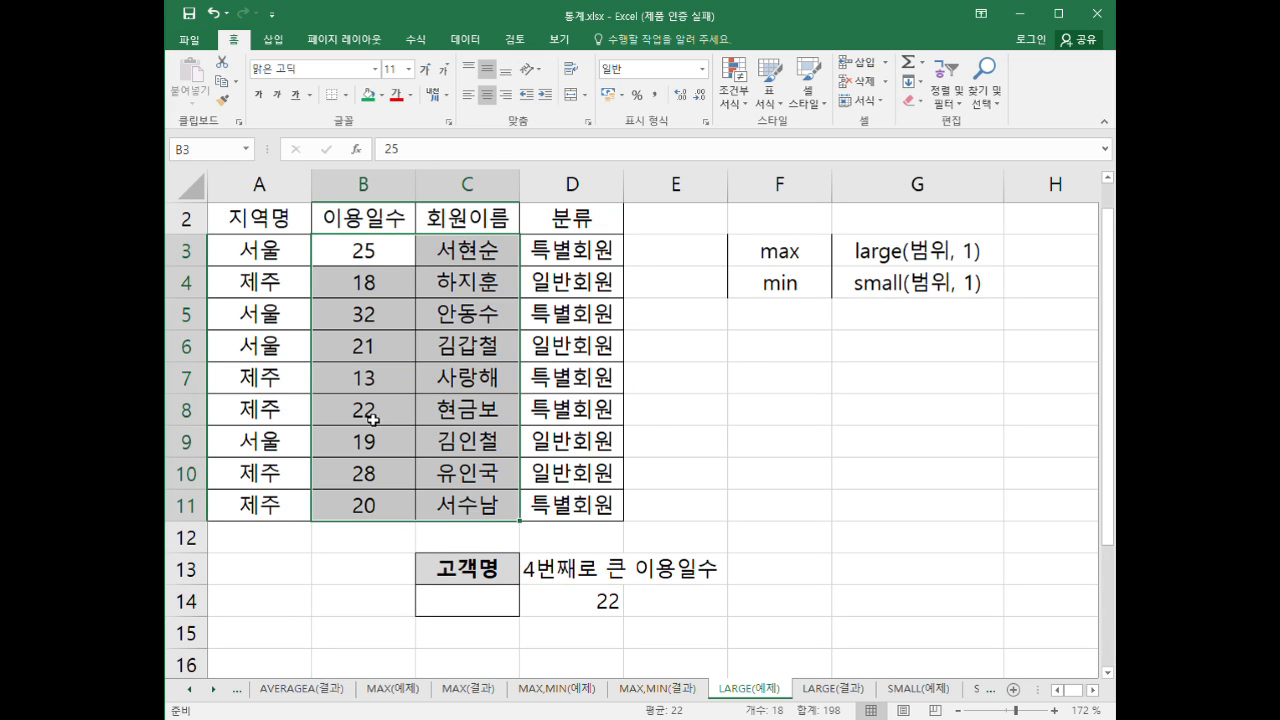
drag(372, 416, 470, 418)
click(470, 417)
scroll(580, 535, down, 1)
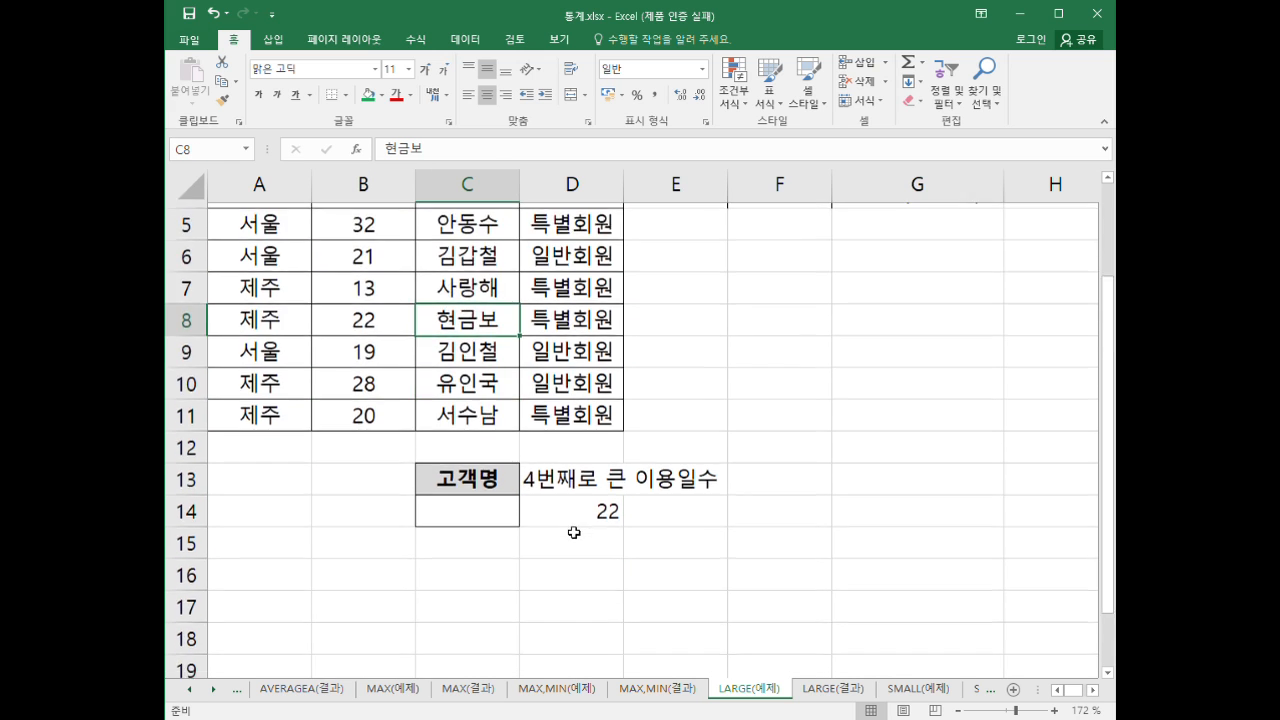
- Begin a VLOOKUP formula in C14 under 고객명 with large(B3:B11, 4) as its lookup value
click(466, 507)
text(=)
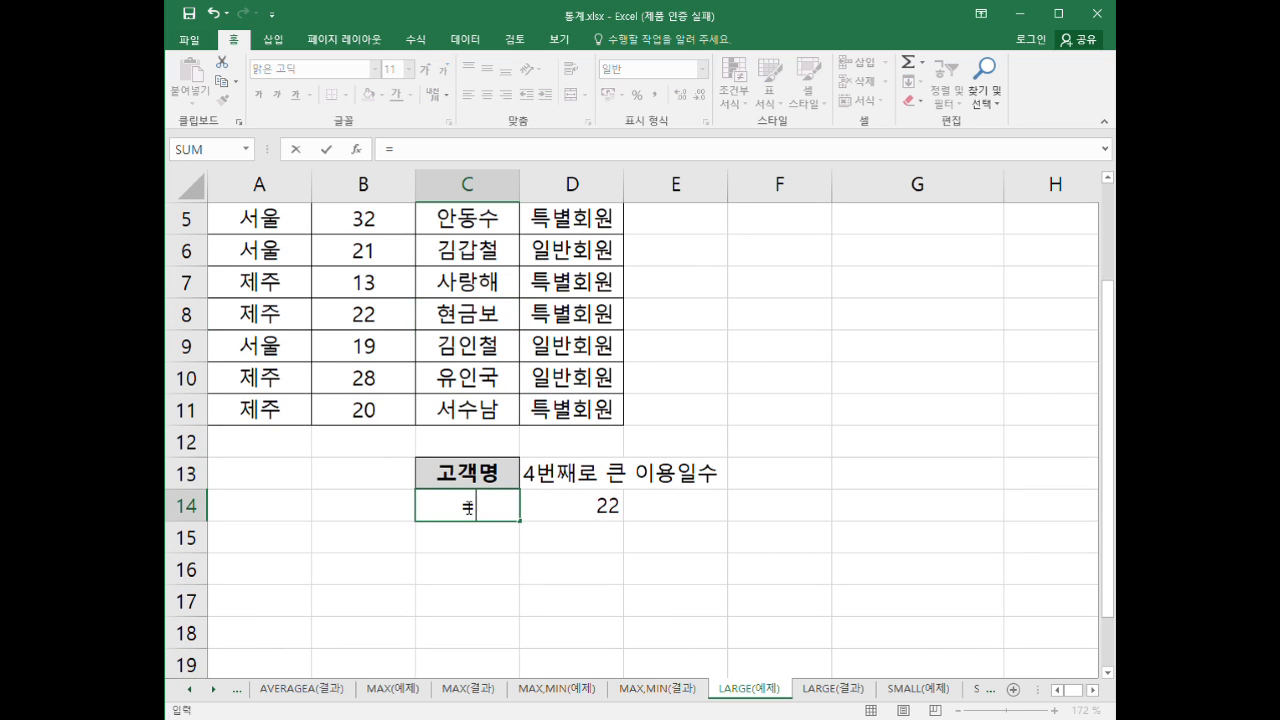
text(vlookup()
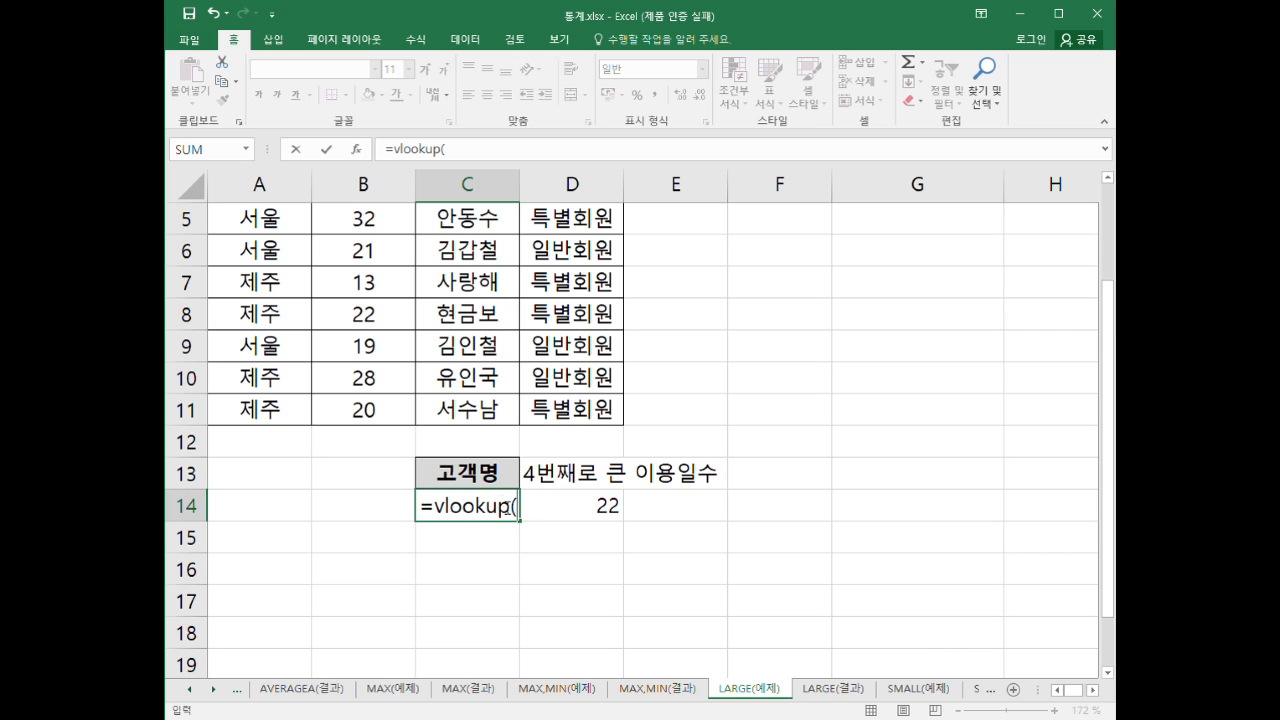
scroll(555, 545, down, 2)
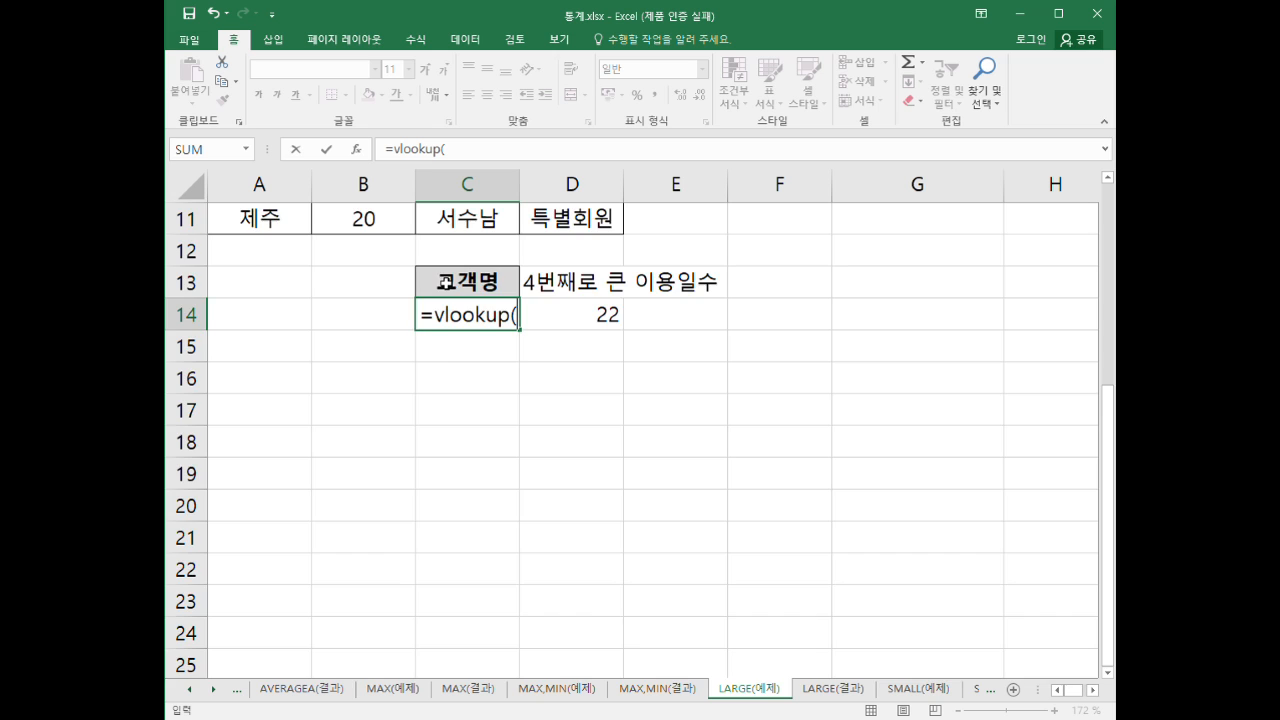
scroll(443, 283, up, 3)
scroll(453, 386, down, 3)
text(large()
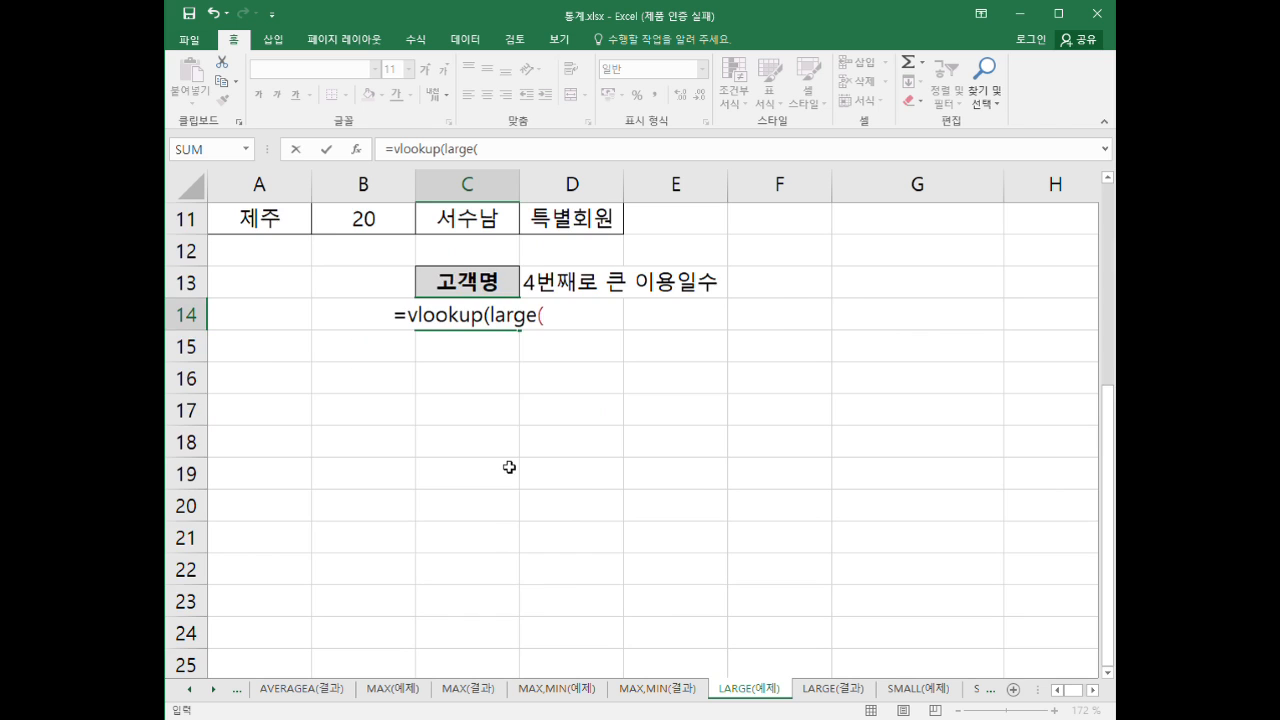
scroll(509, 467, up, 3)
drag(376, 271, 392, 541)
text(, 4)
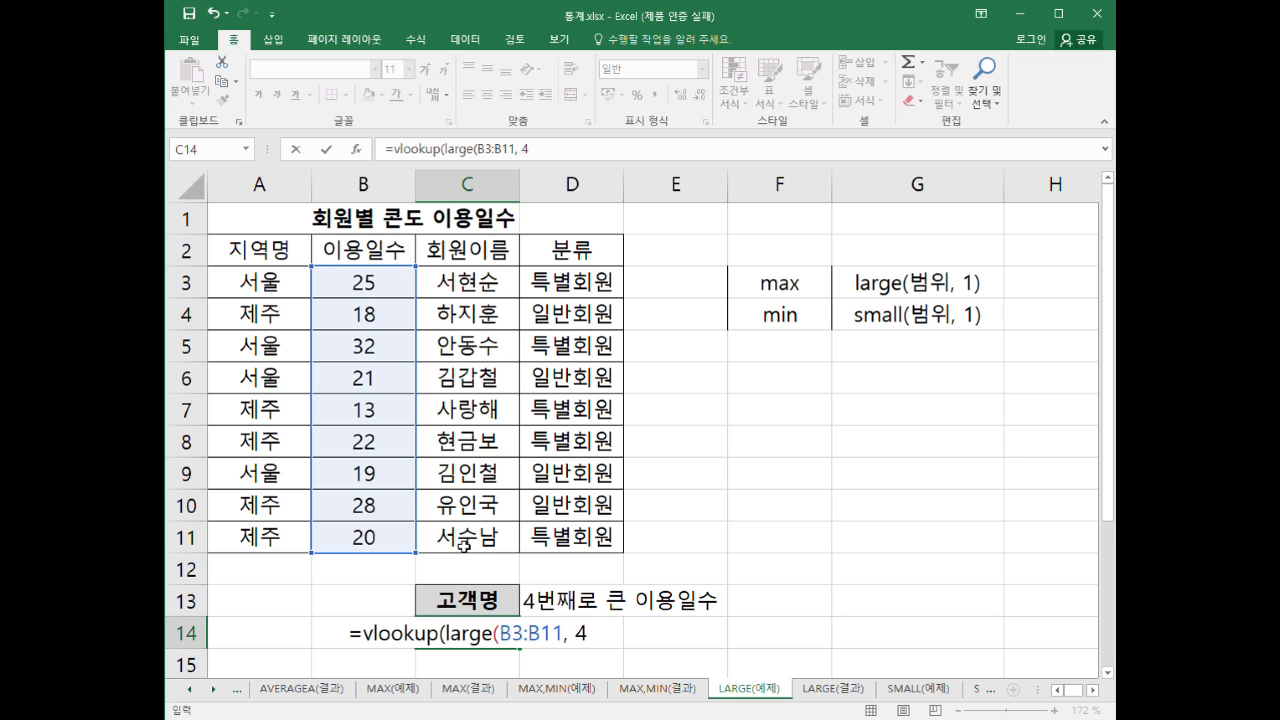
text())
scroll(463, 545, down, 3)
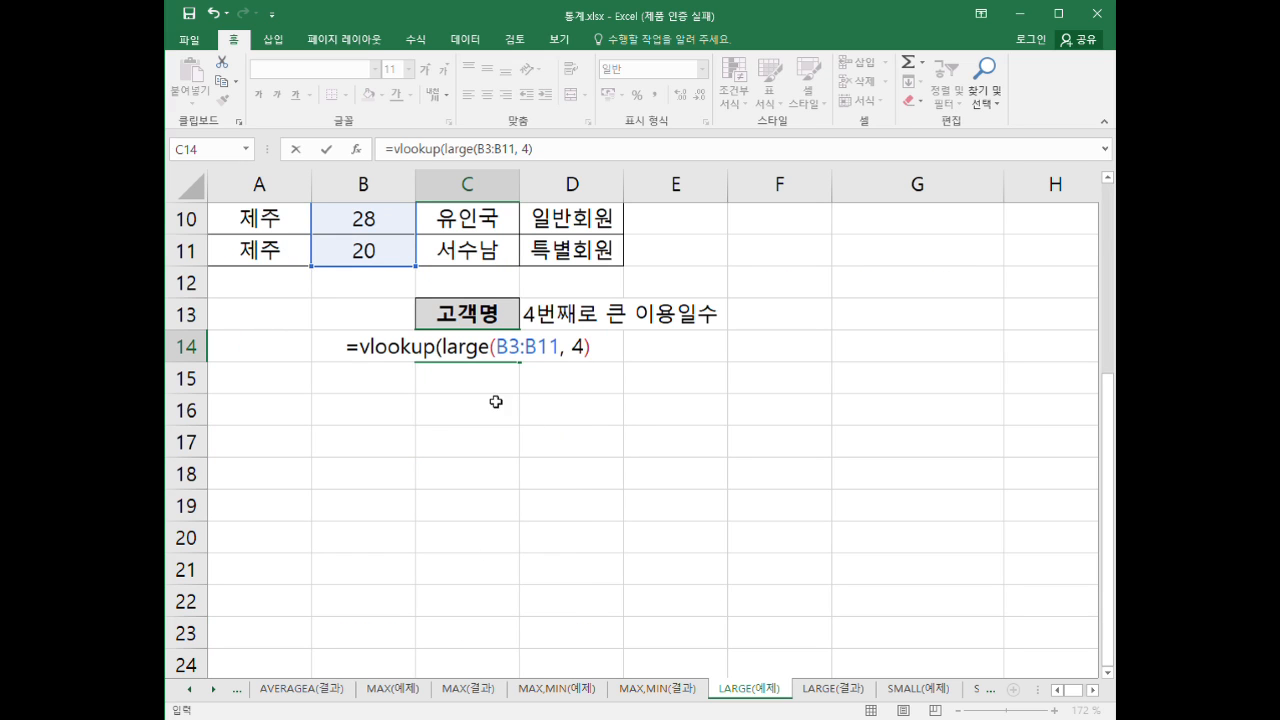
- Complete the C14 VLOOKUP with table range B3:C11, column index 2 and exact match false
text(,)
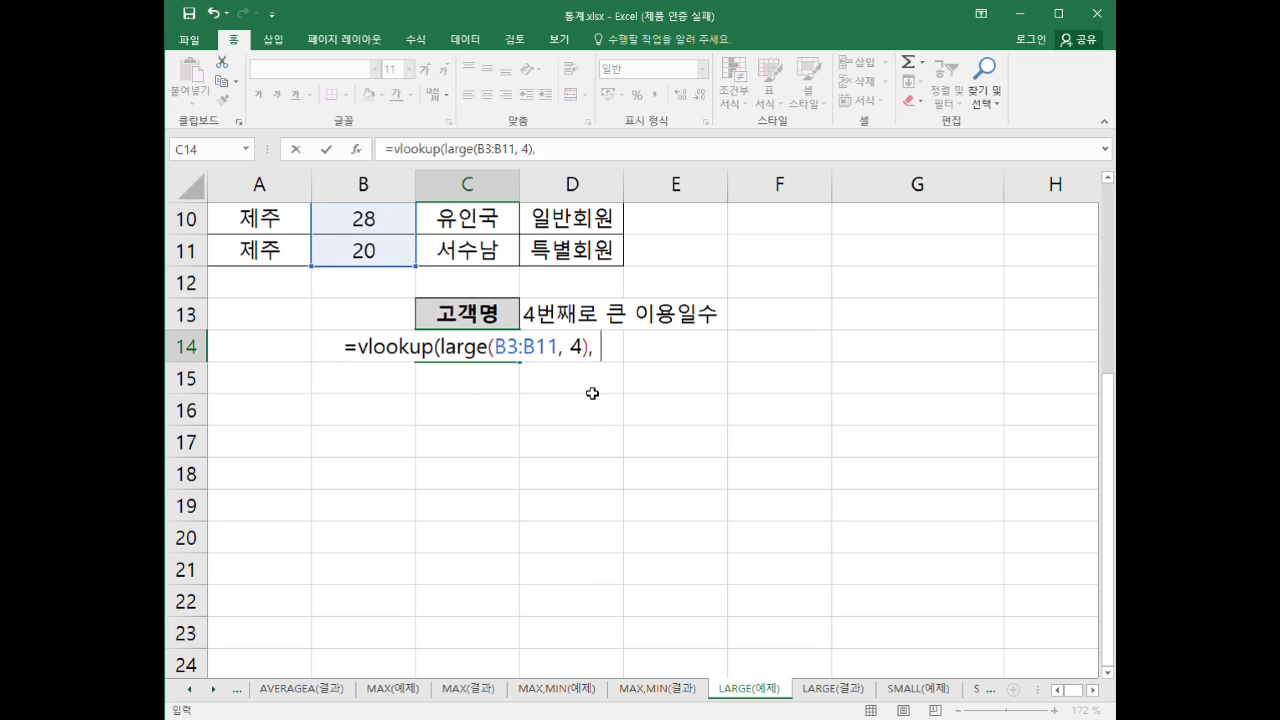
scroll(600, 370, up, 3)
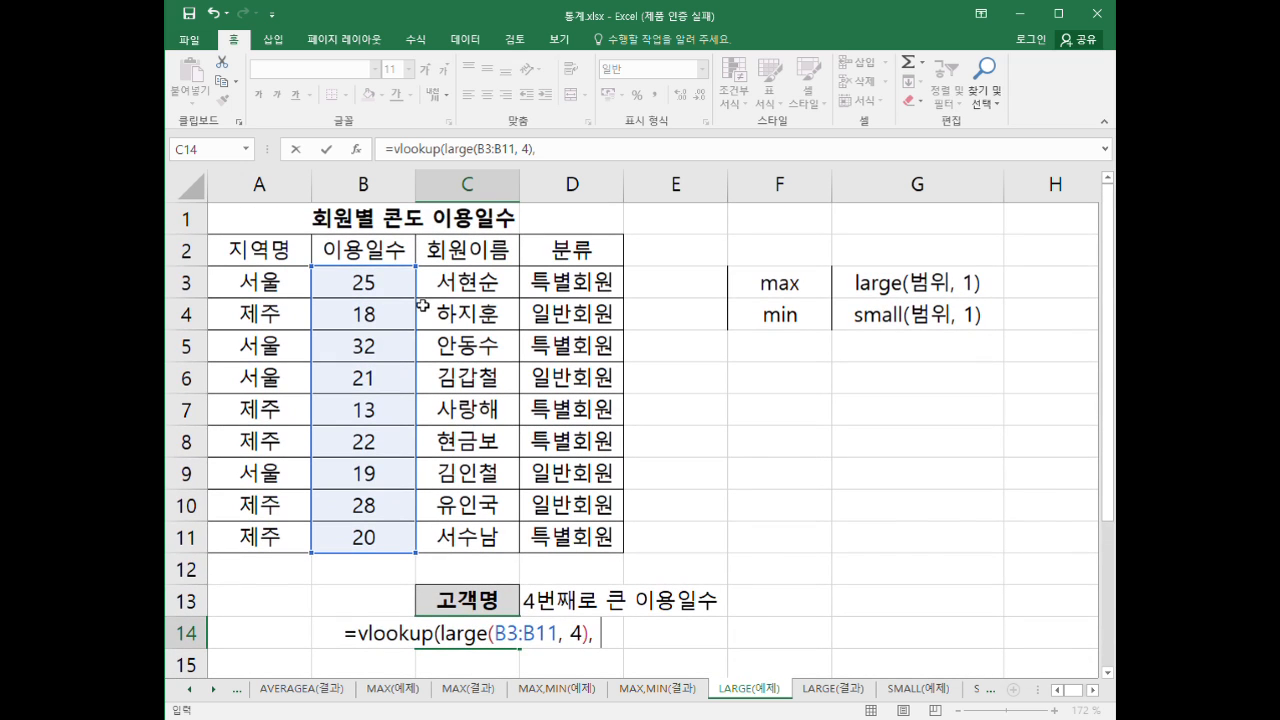
drag(372, 285, 474, 534)
scroll(684, 549, down, 2)
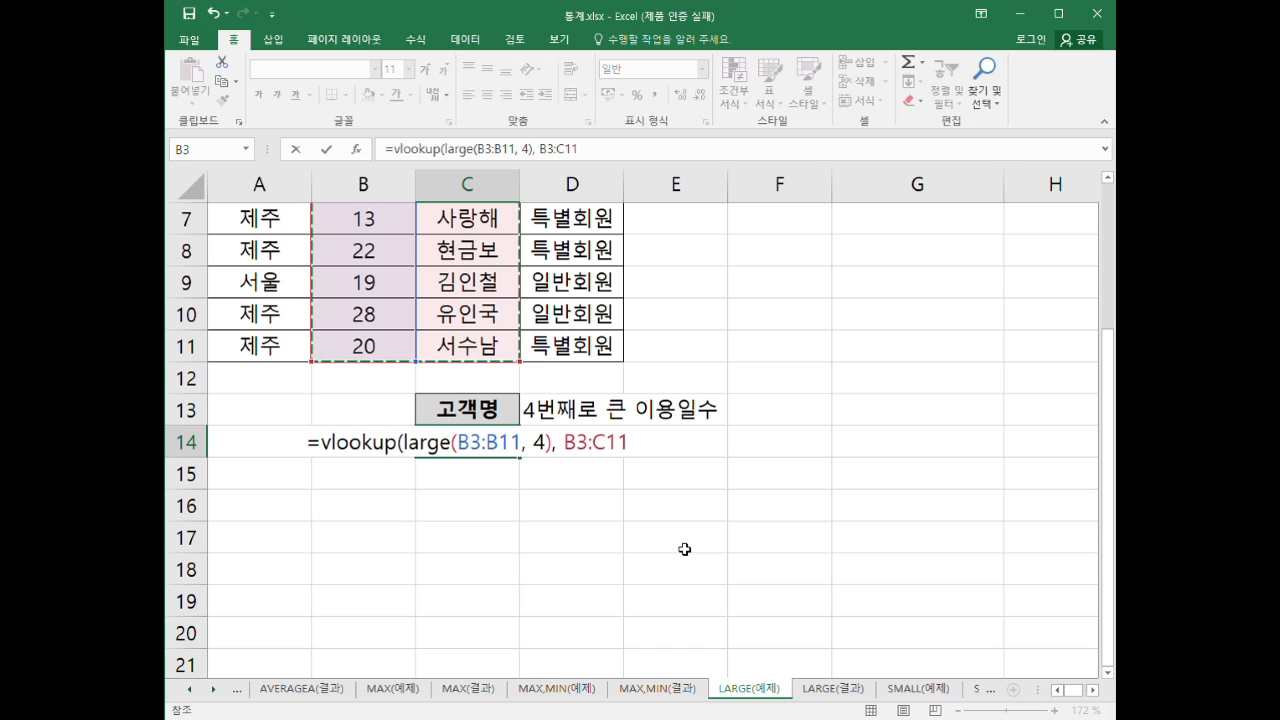
scroll(684, 549, down, 1)
text(, )
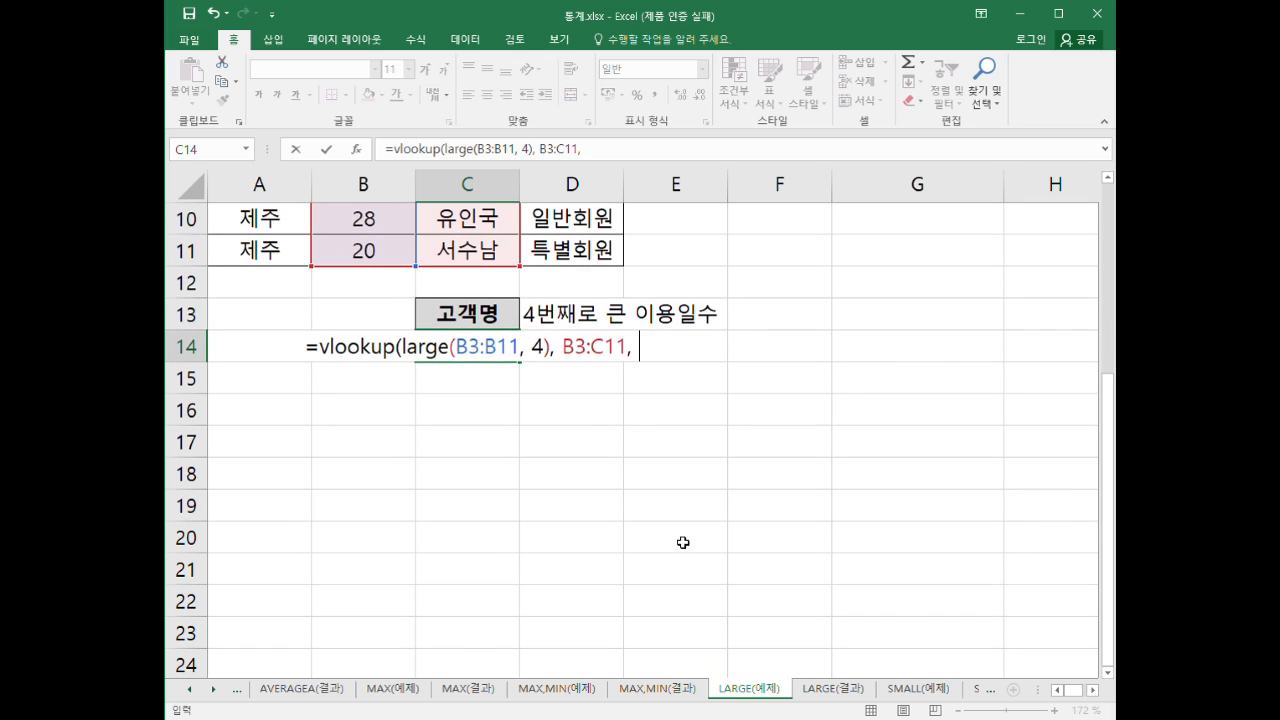
text(2)
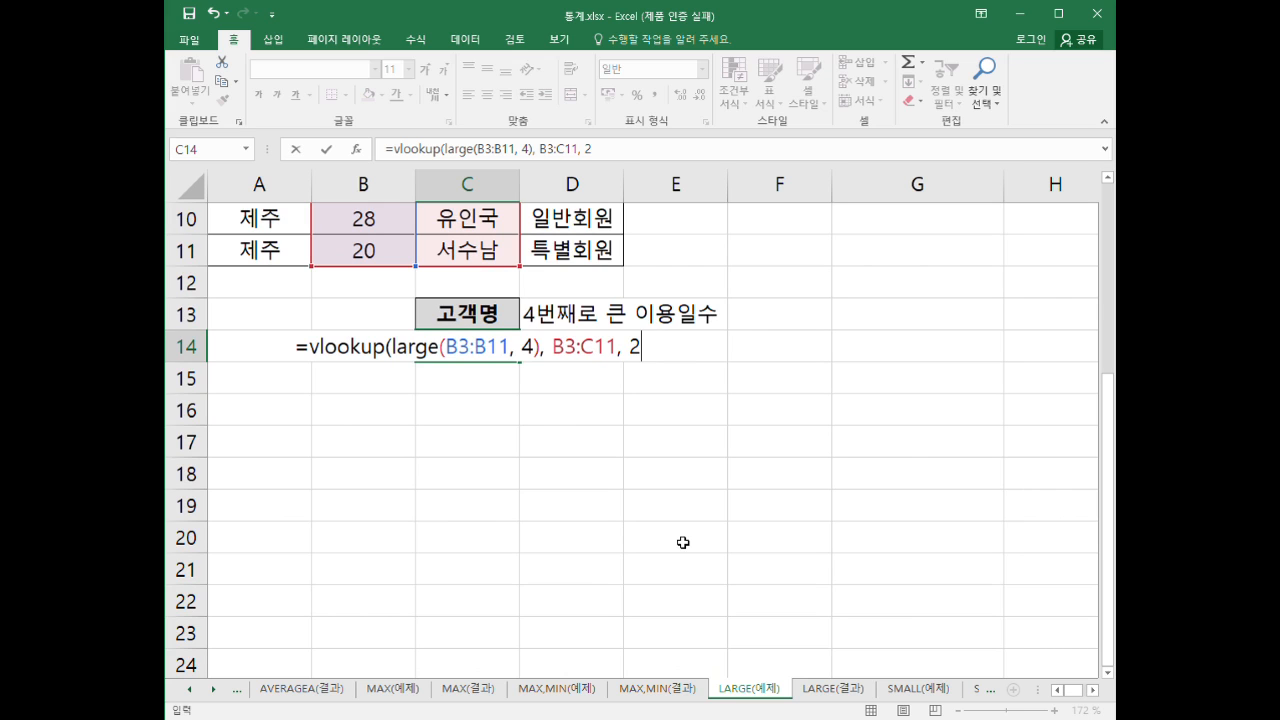
text(,)
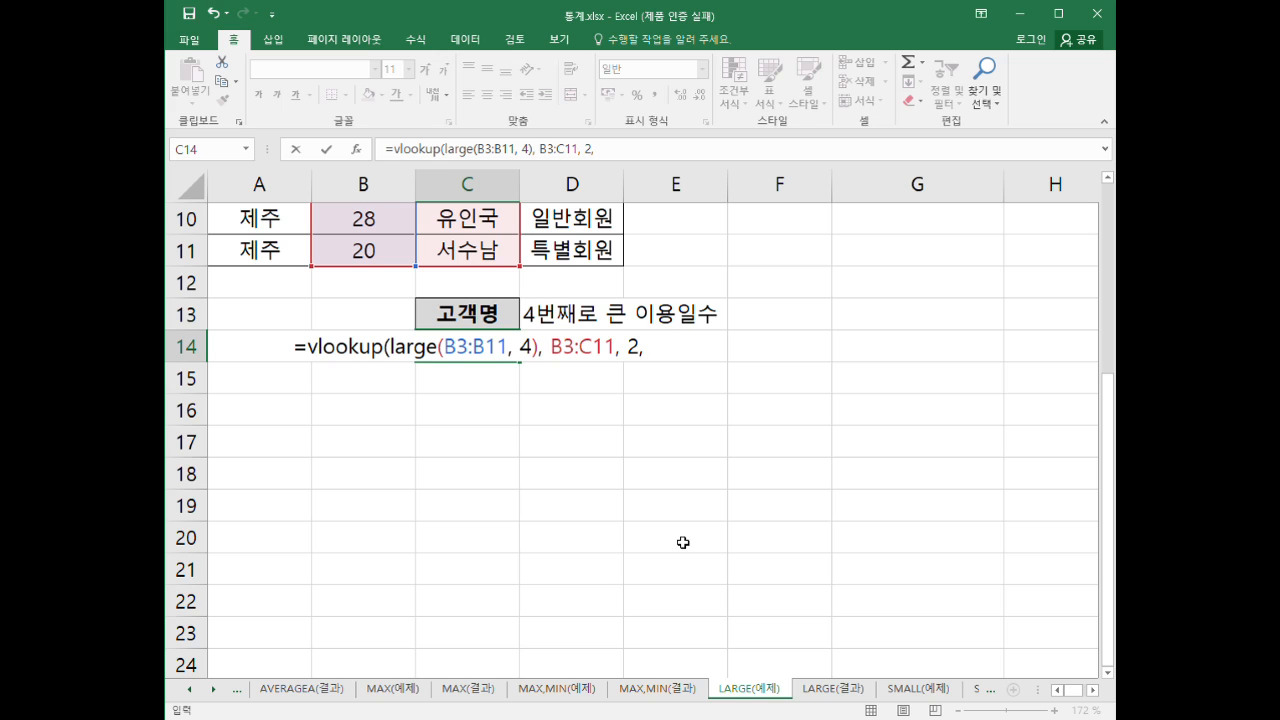
text( false))
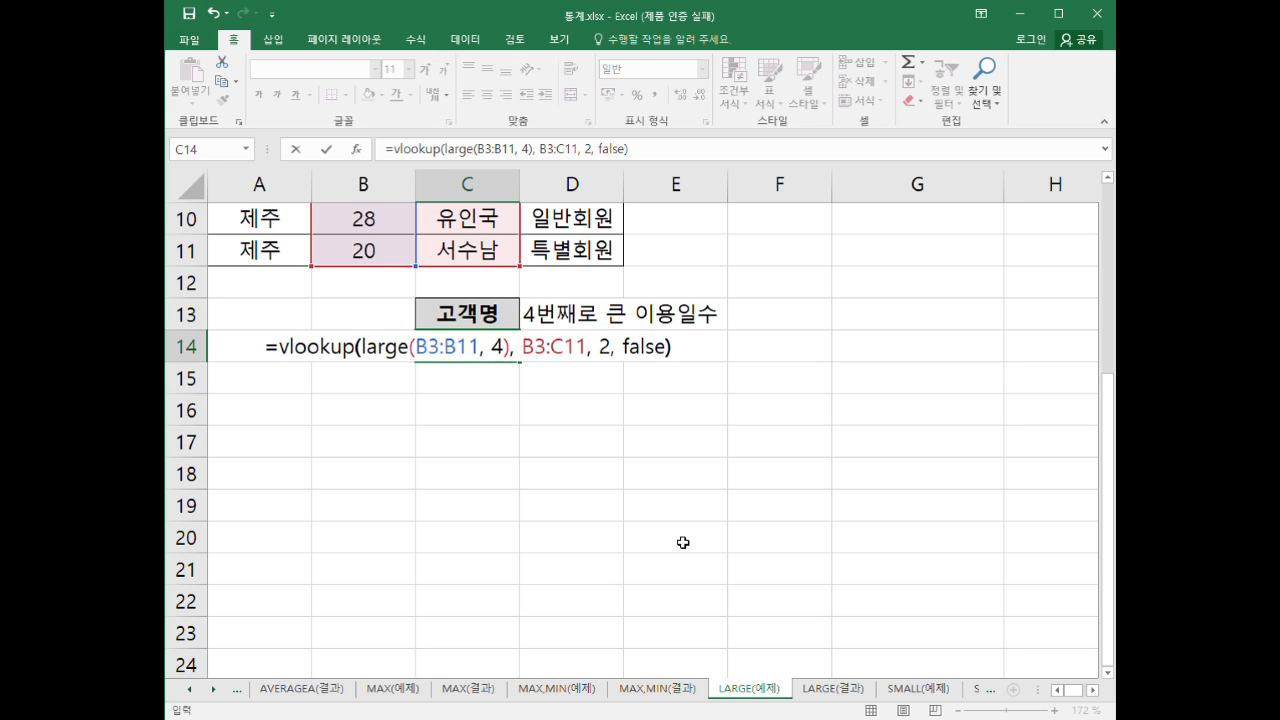
key(Return)
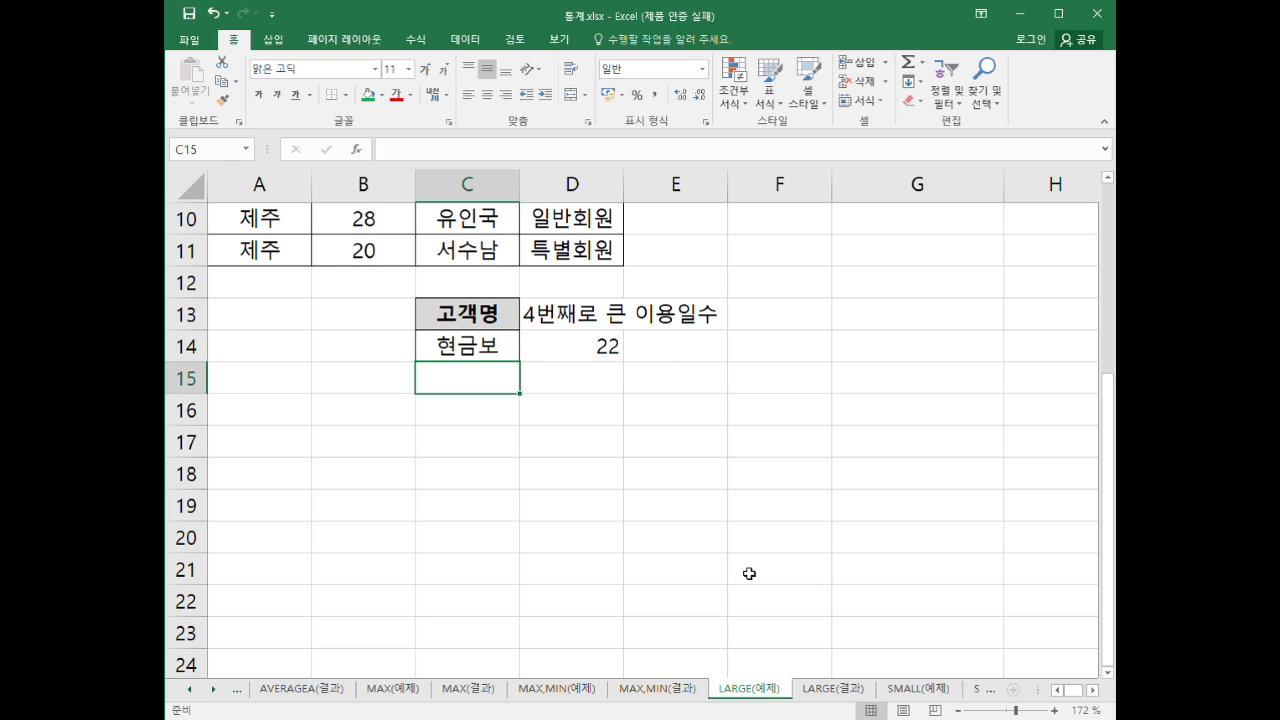
- Review the VLOOKUP formula in C14 and the ranges it references in the usage-days table
scroll(697, 530, up, 3)
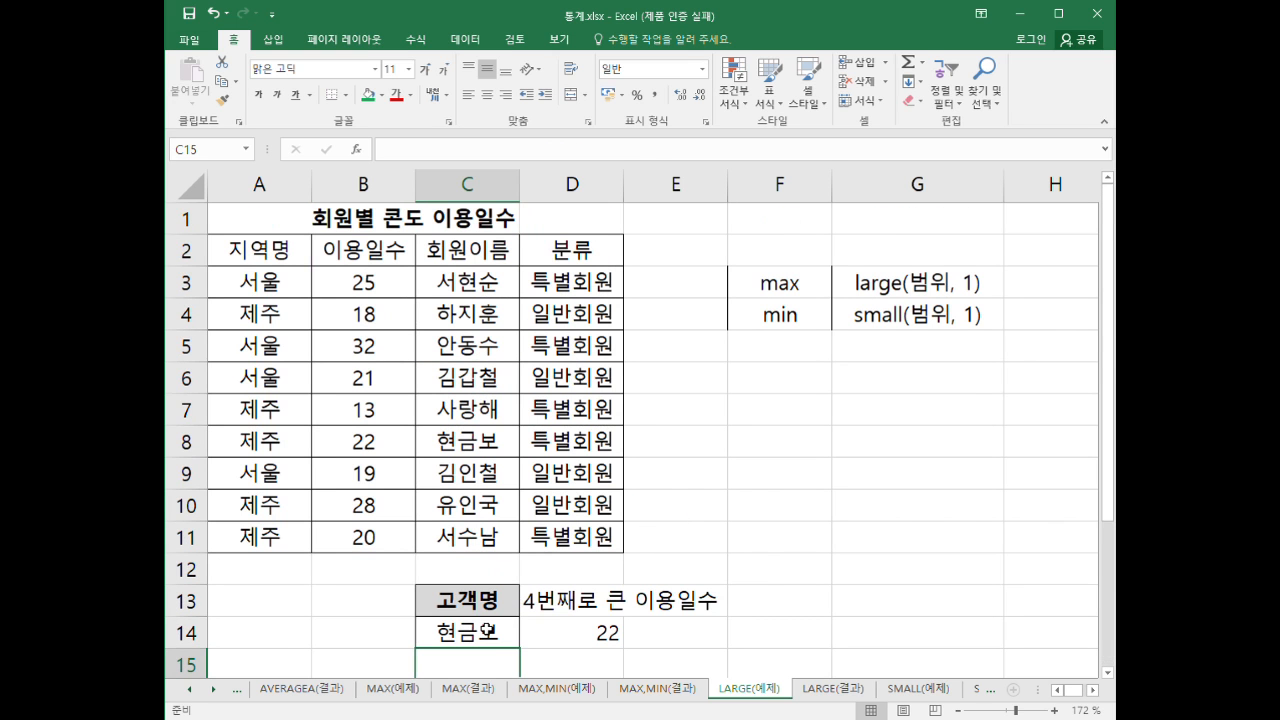
click(490, 628)
scroll(490, 645, down, 2)
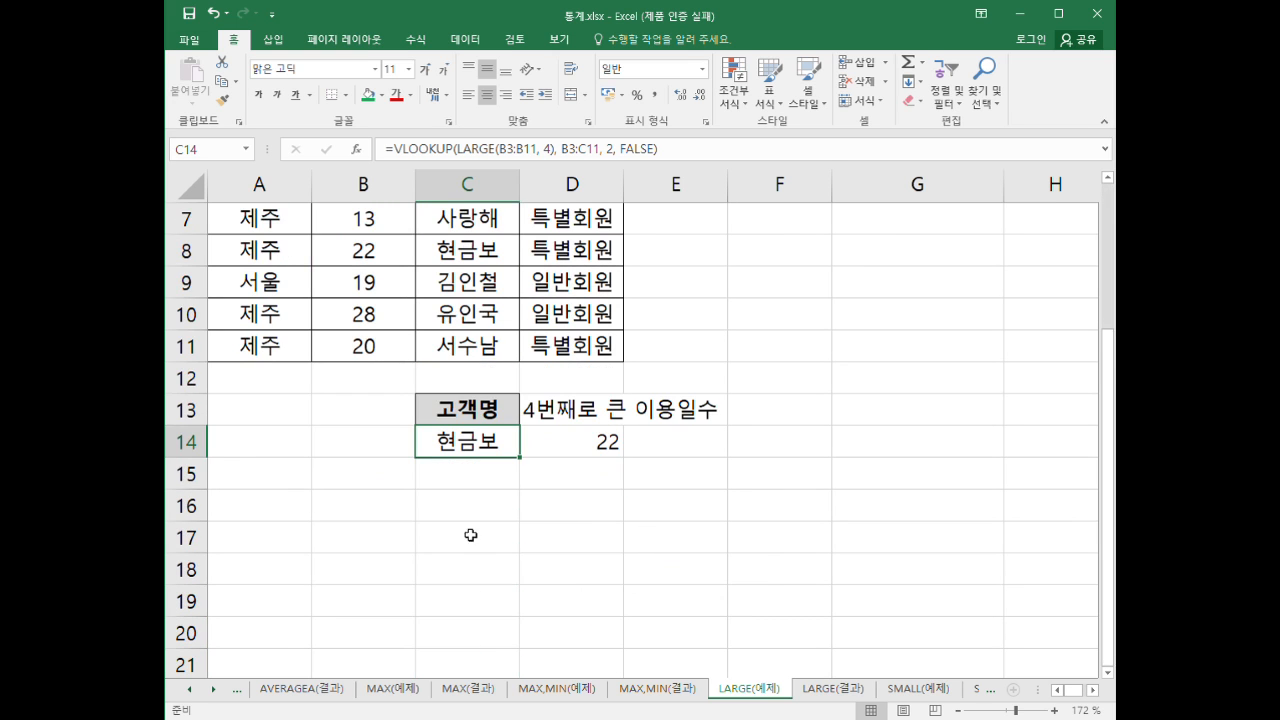
double_click(495, 441)
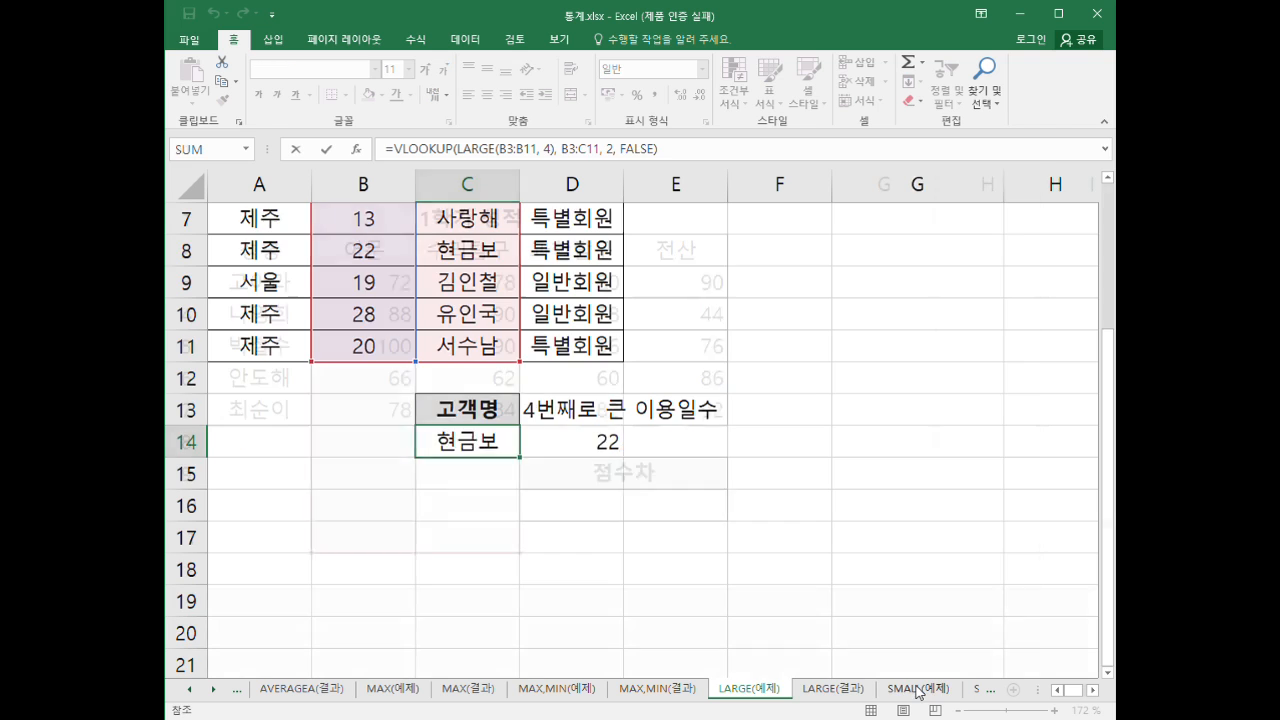
- Switch to the SMALL(예제) sheet and examine the scores in B3:E7 and the empty 점수차 cell
click(918, 690)
click(707, 608)
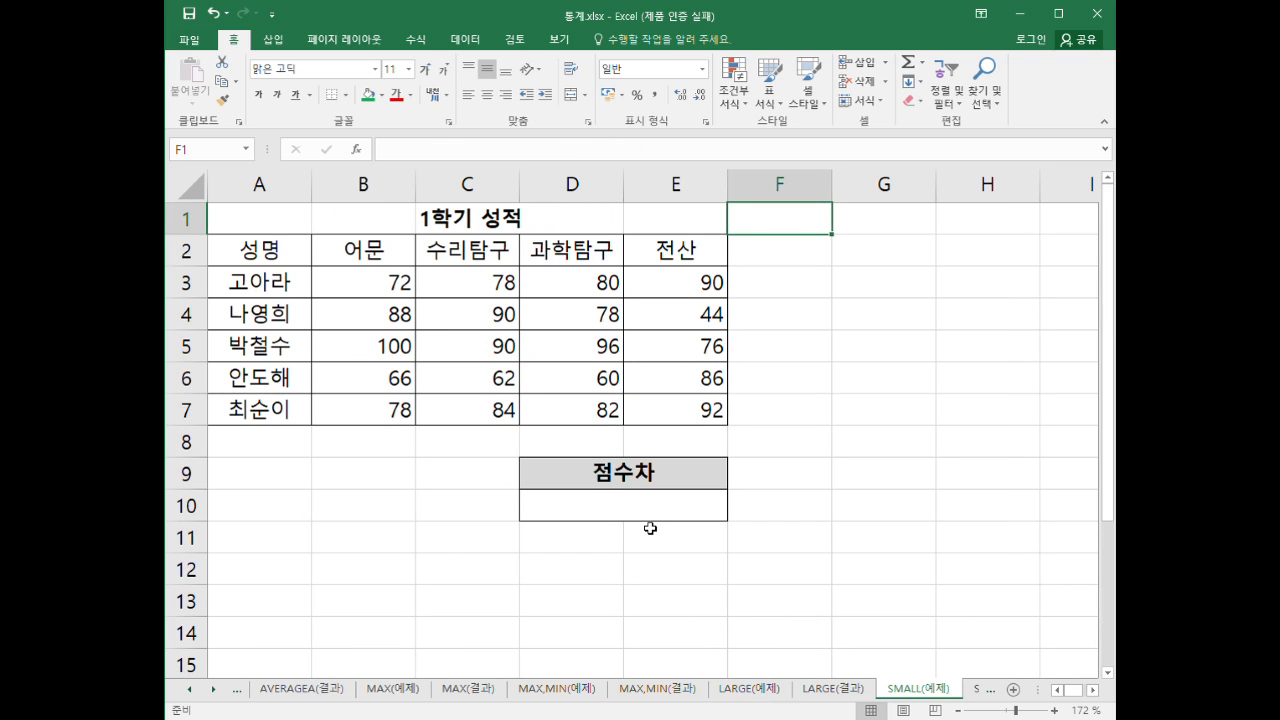
click(677, 507)
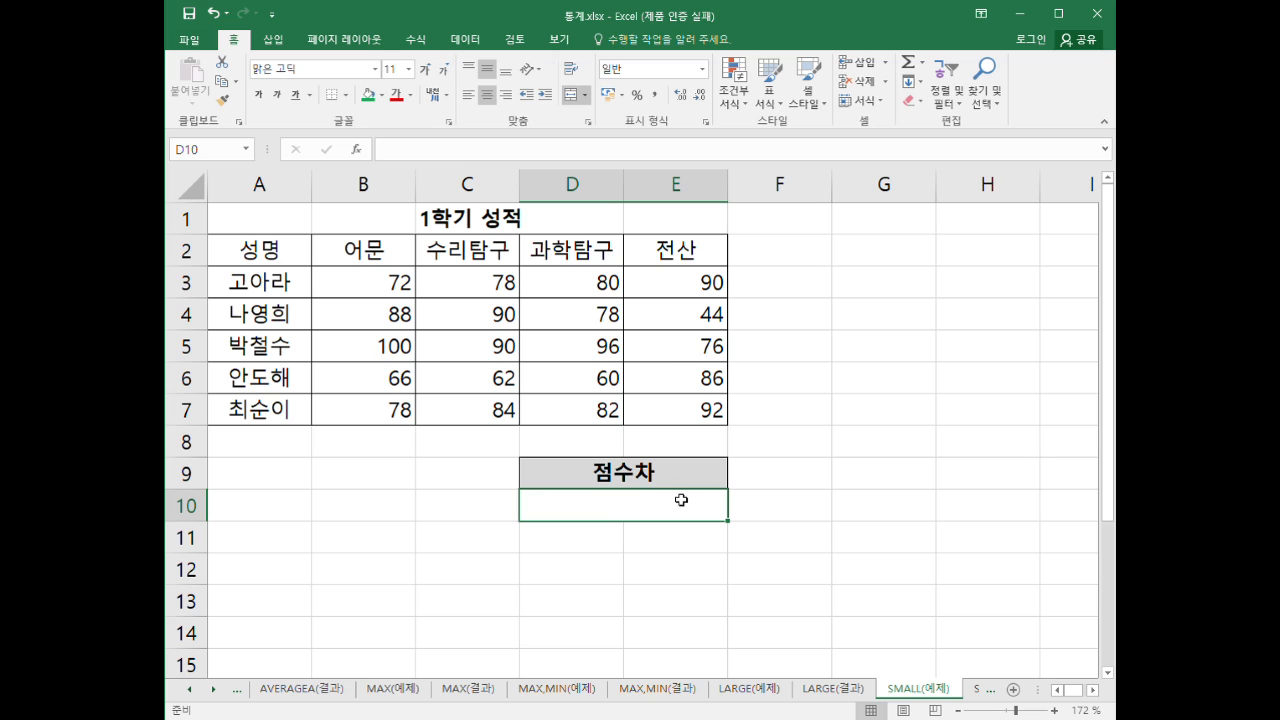
drag(372, 286, 692, 410)
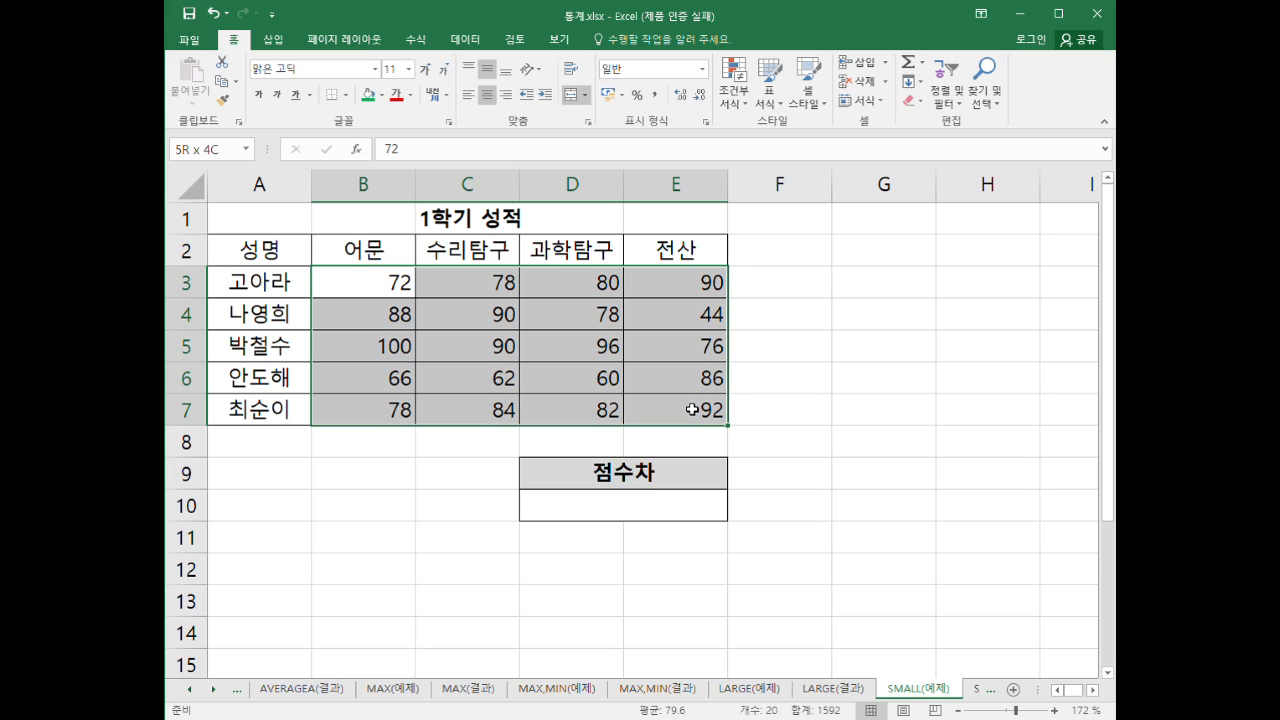
drag(692, 410, 692, 410)
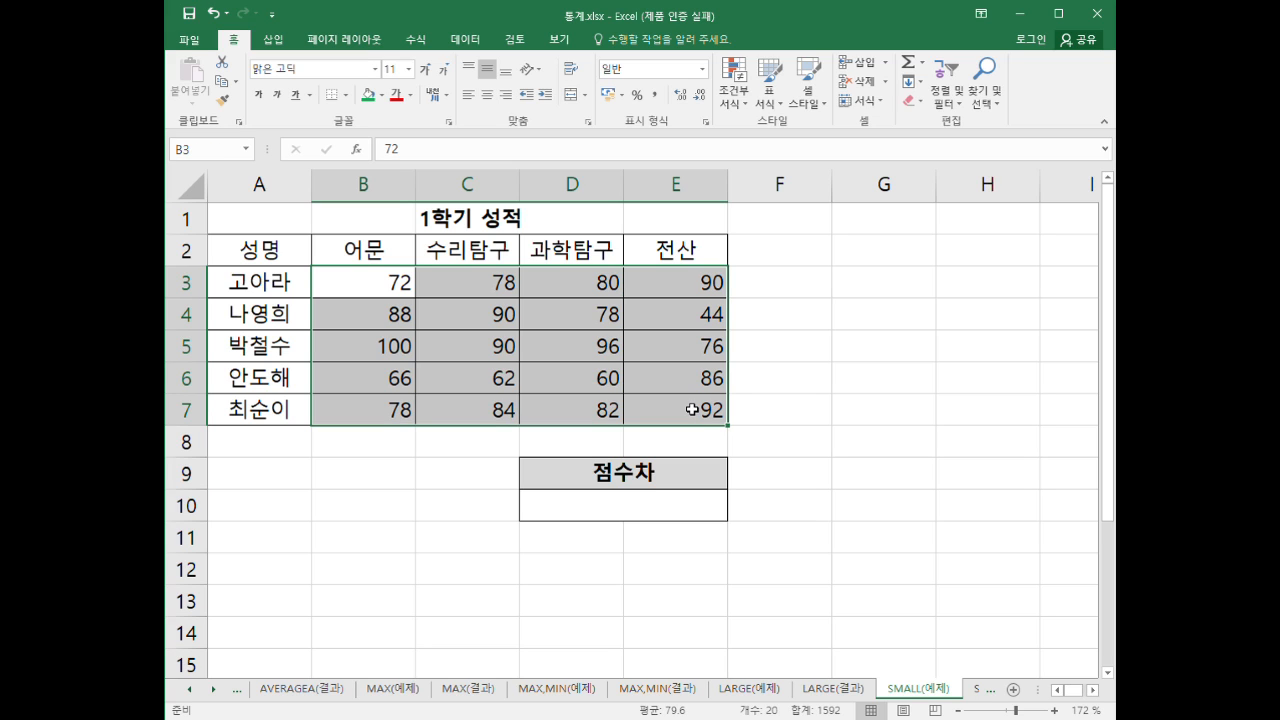
drag(391, 297, 655, 404)
- Enter =large(B3:E7, 3) - small(B3:E7,2) in D10 to get the difference between the third-largest and second-smallest scores
click(644, 502)
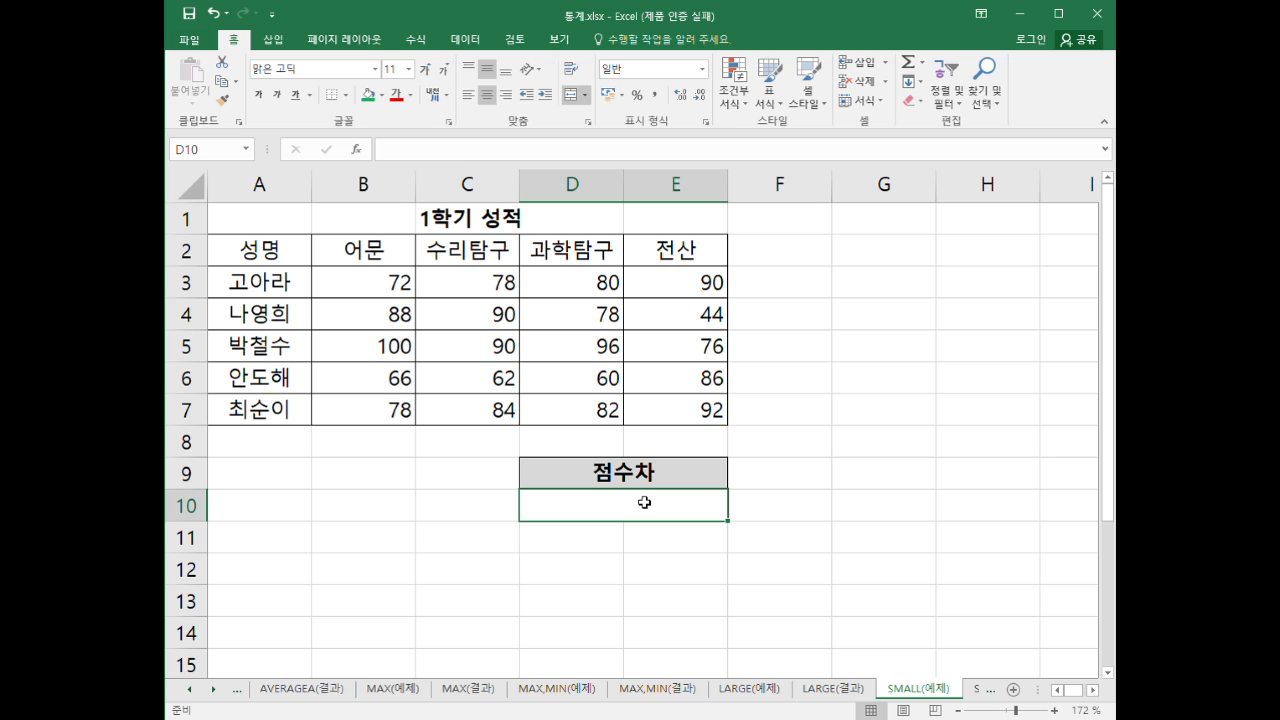
text(=large()
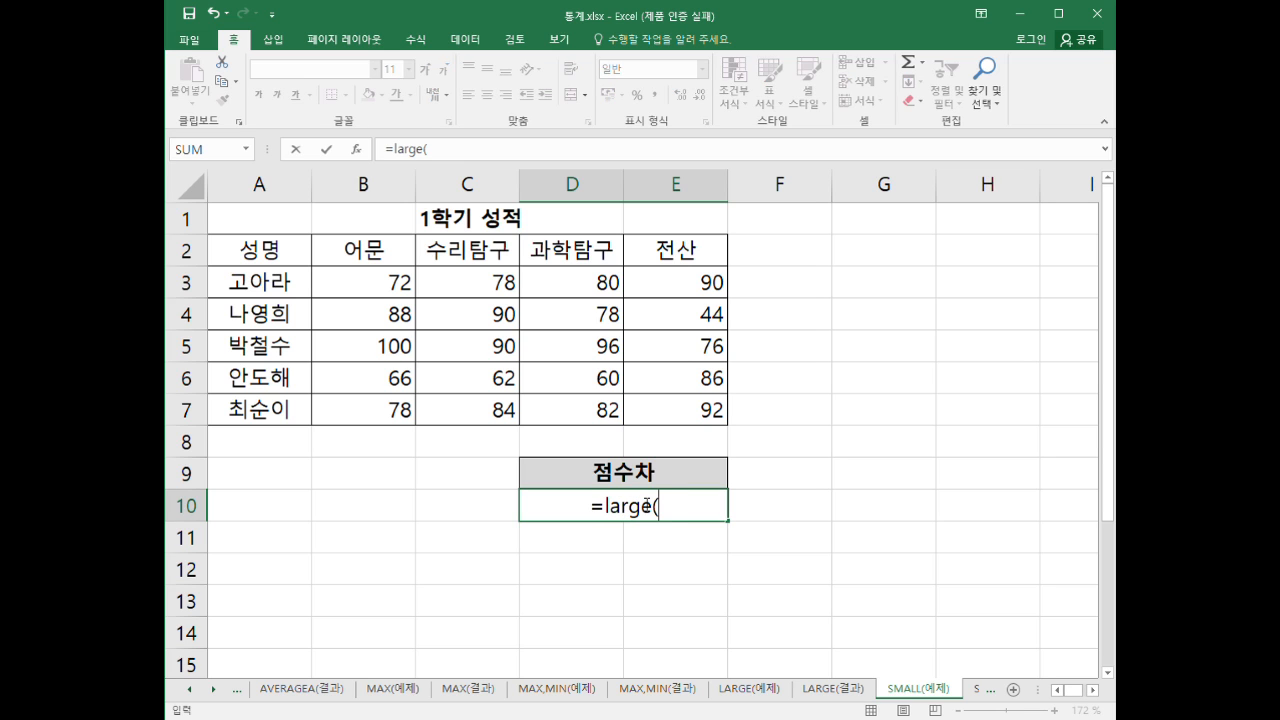
drag(378, 294, 676, 419)
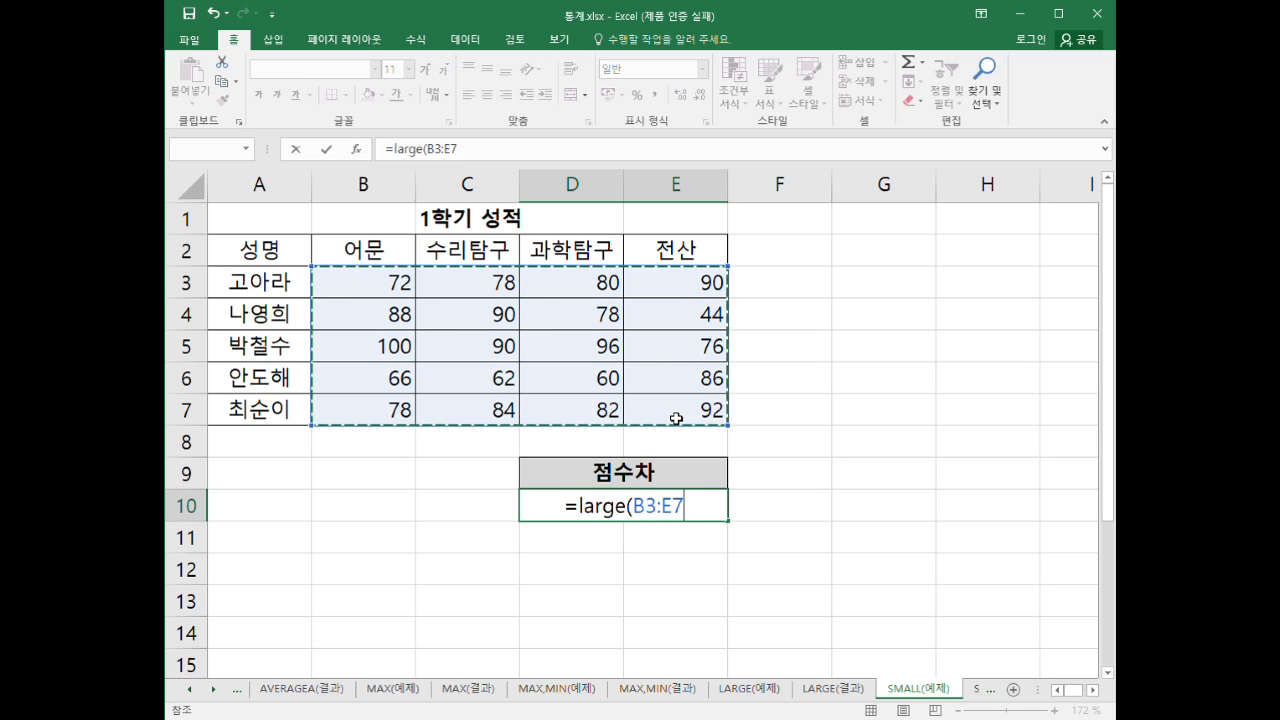
text(, 3)
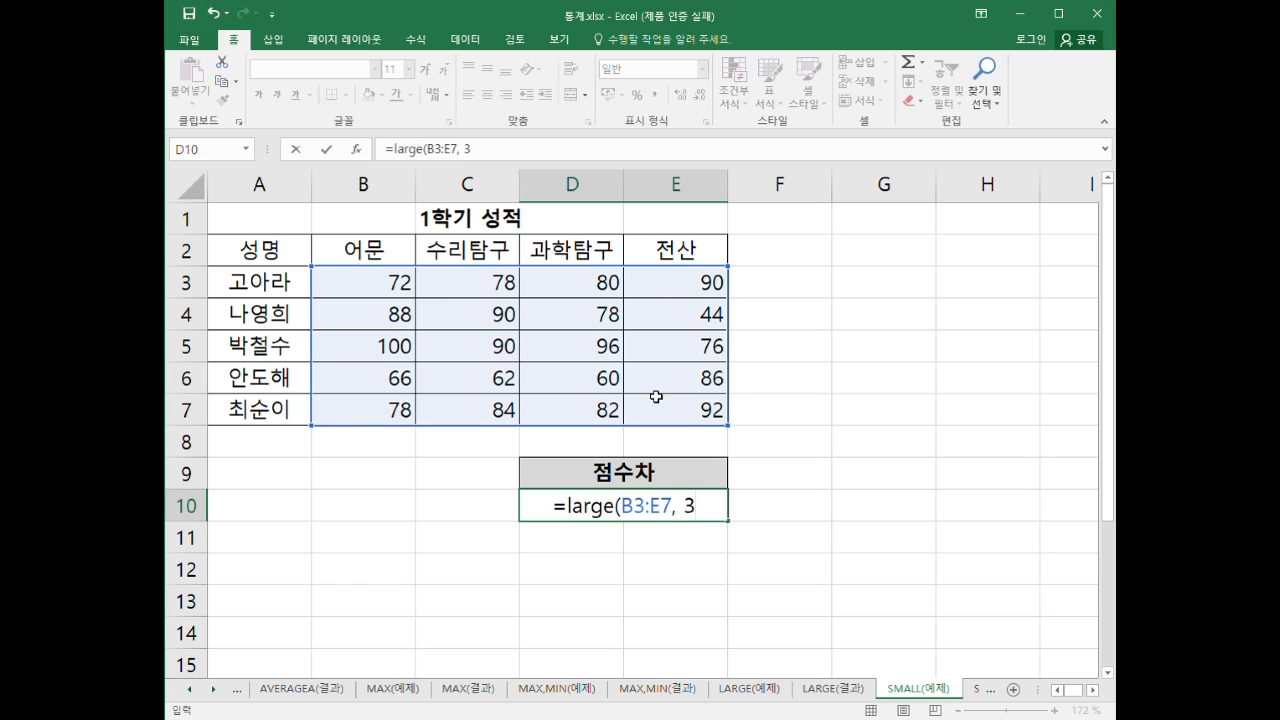
text())
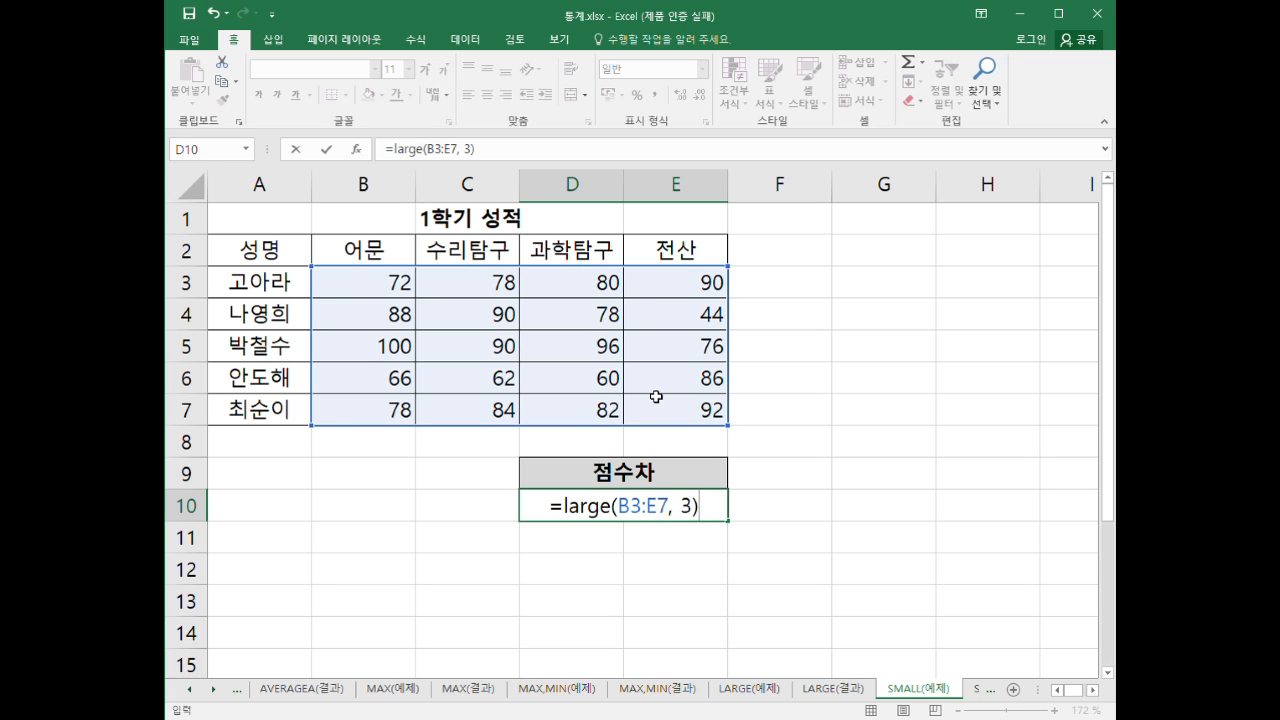
text( - )
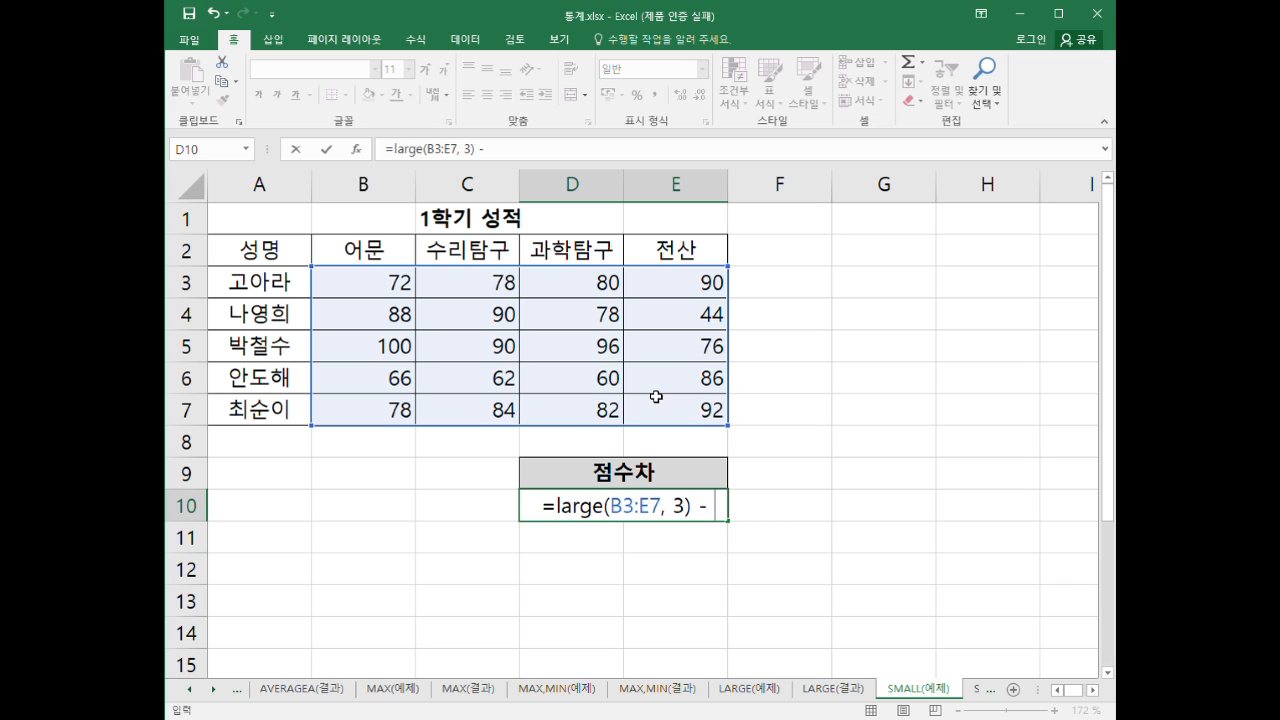
text(small()
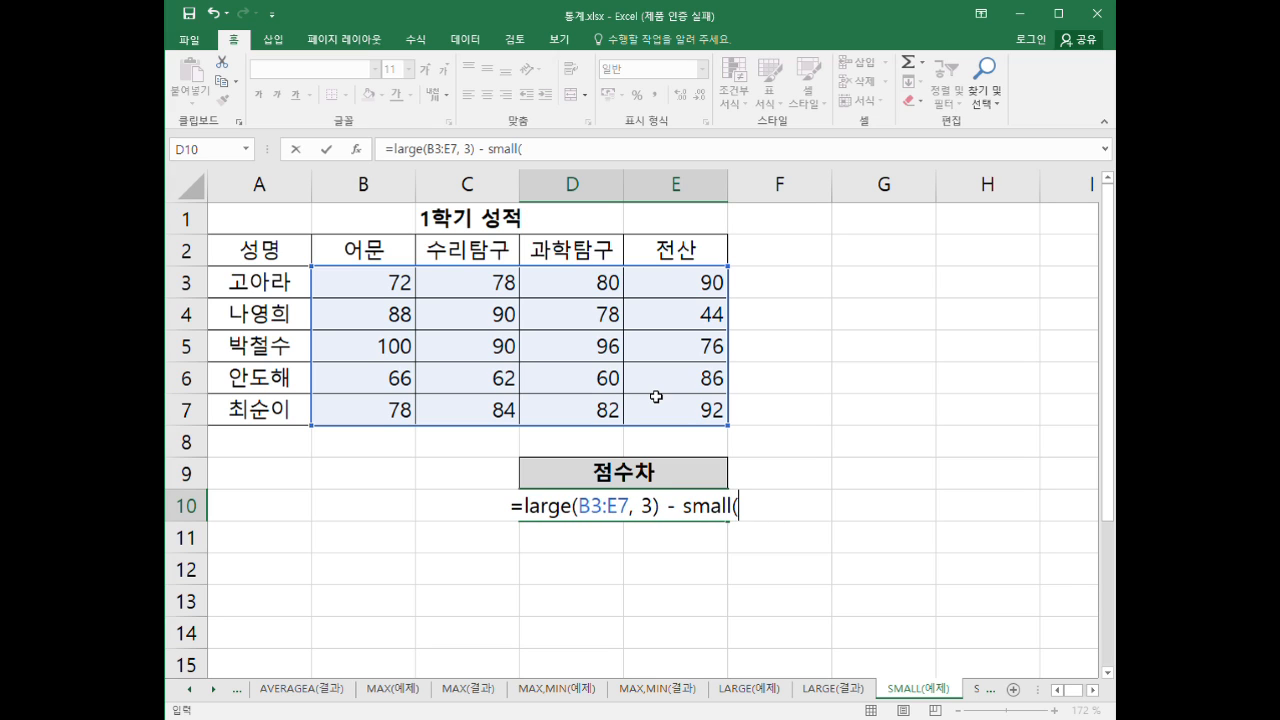
drag(373, 285, 693, 414)
text(,2))
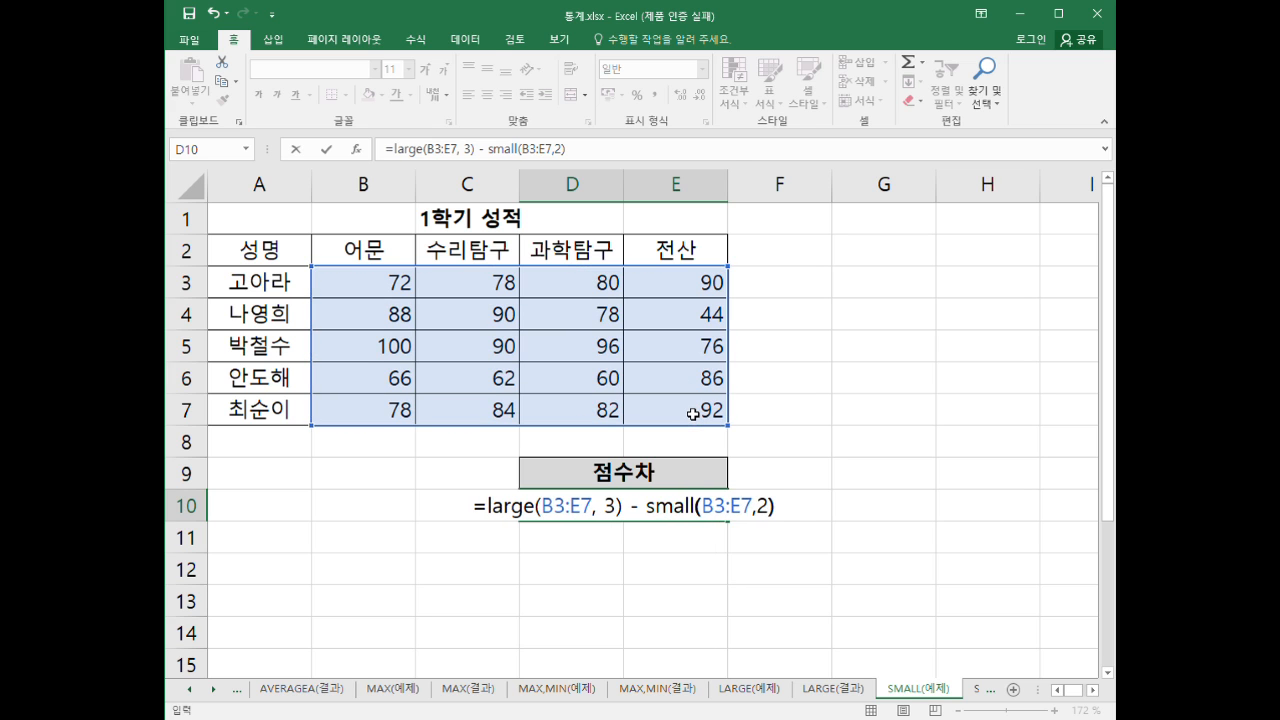
key(Return)
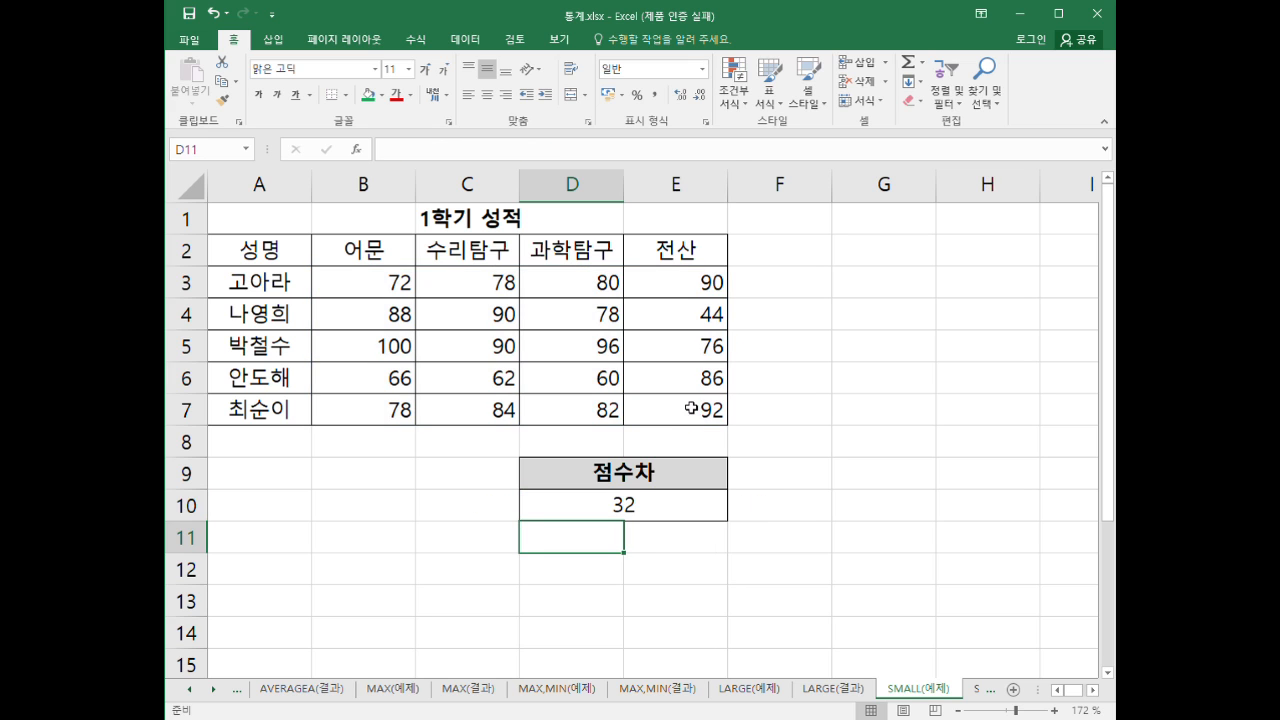
- Compare the 점수차 answer on the SMALL(결과) sheet with the D10 formula on SMALL(예제)
click(977, 692)
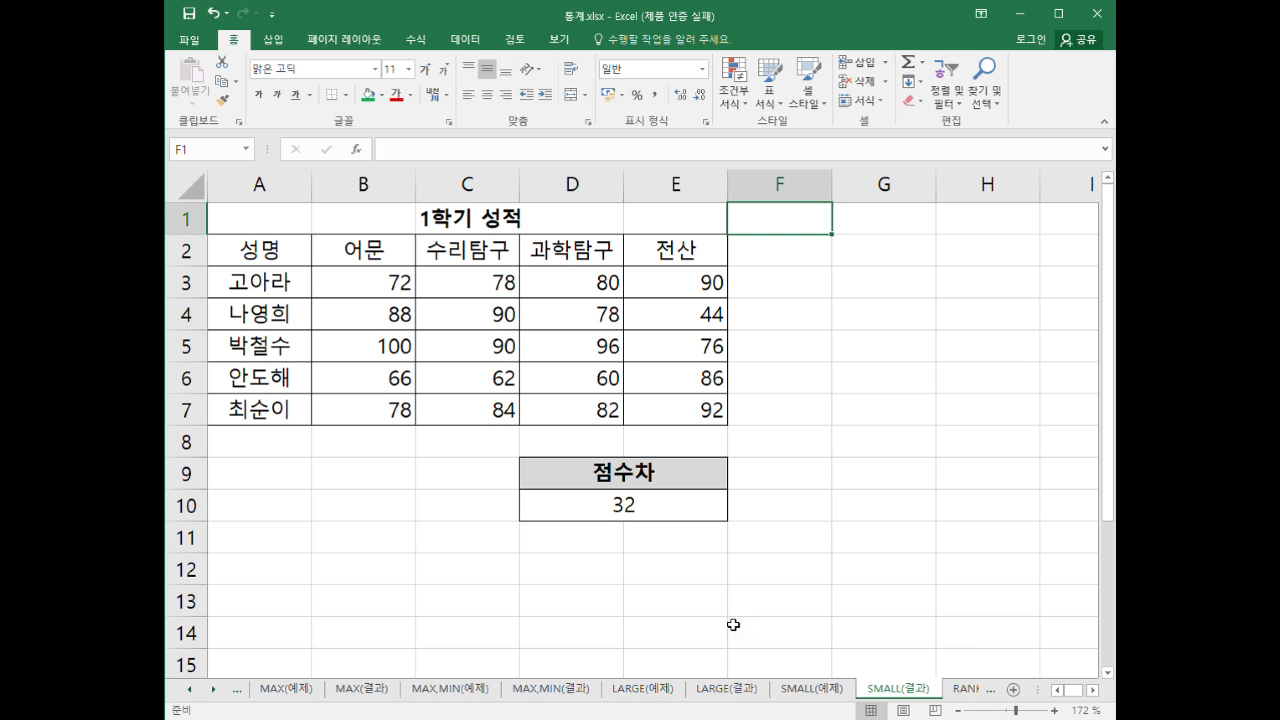
click(830, 689)
double_click(690, 510)
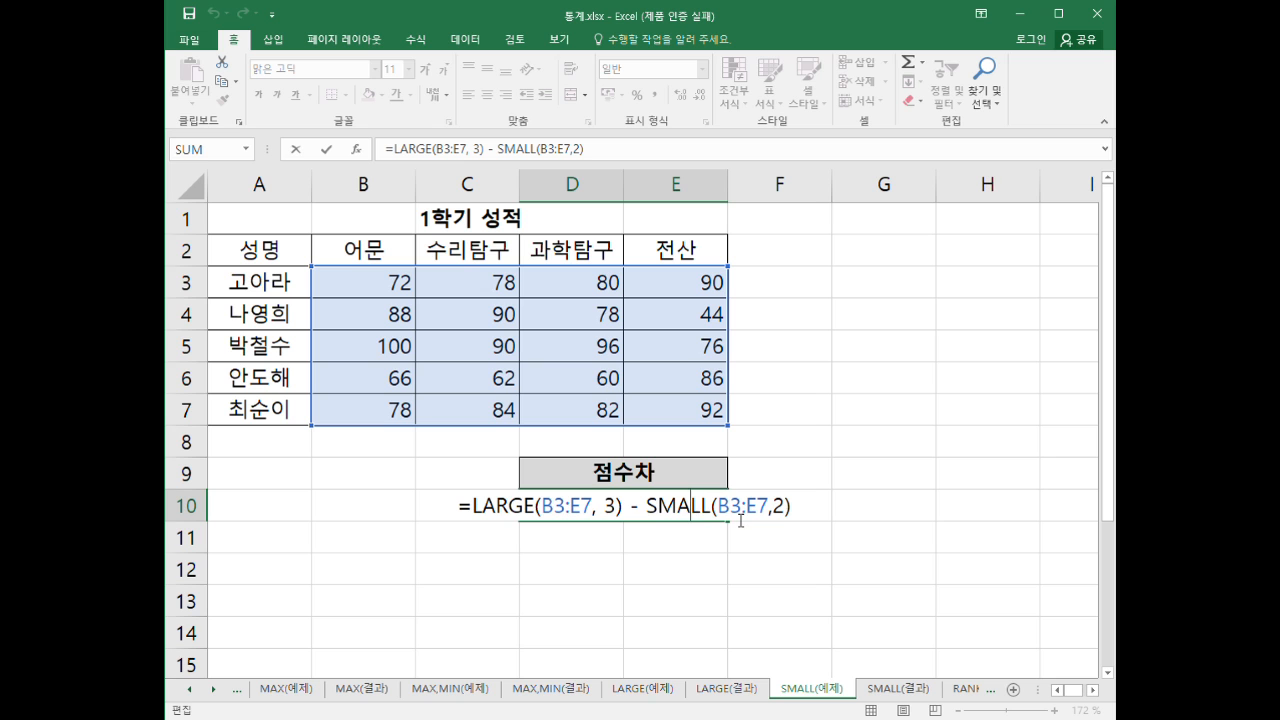
- Open the RANK1(예제) sheet and select cell F3 beside the first 평가 cell
click(885, 690)
click(955, 690)
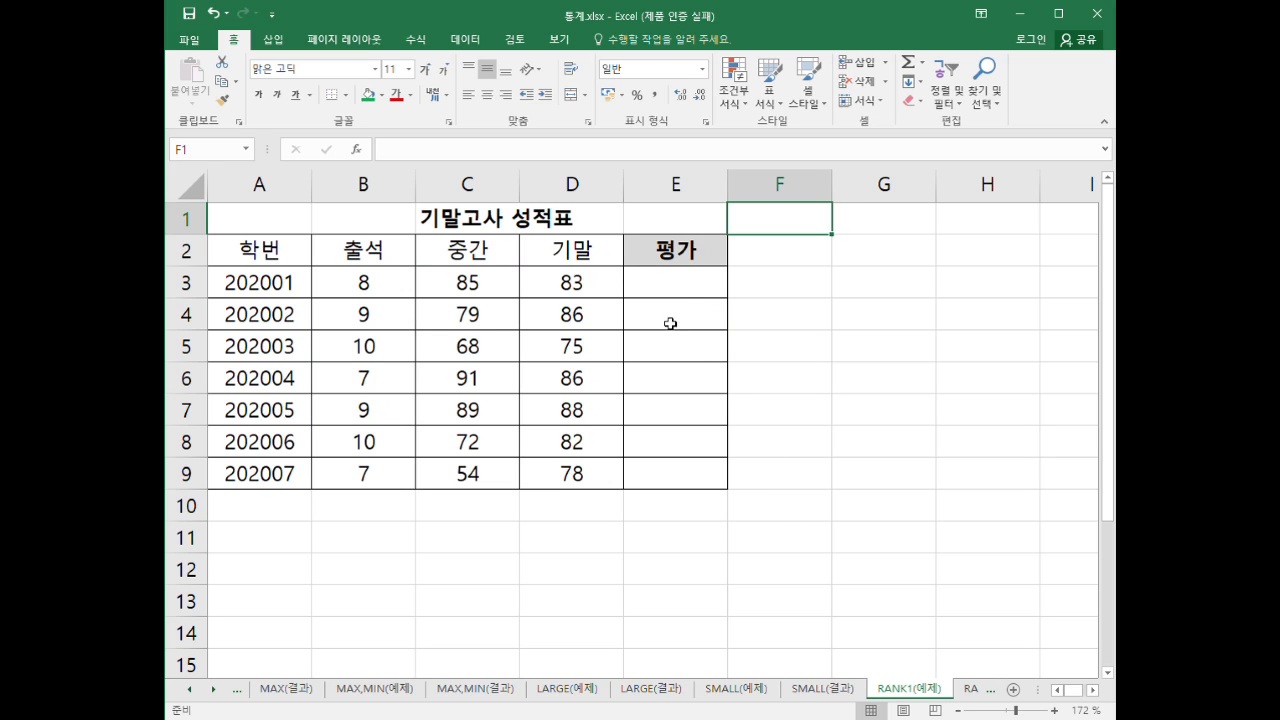
click(684, 288)
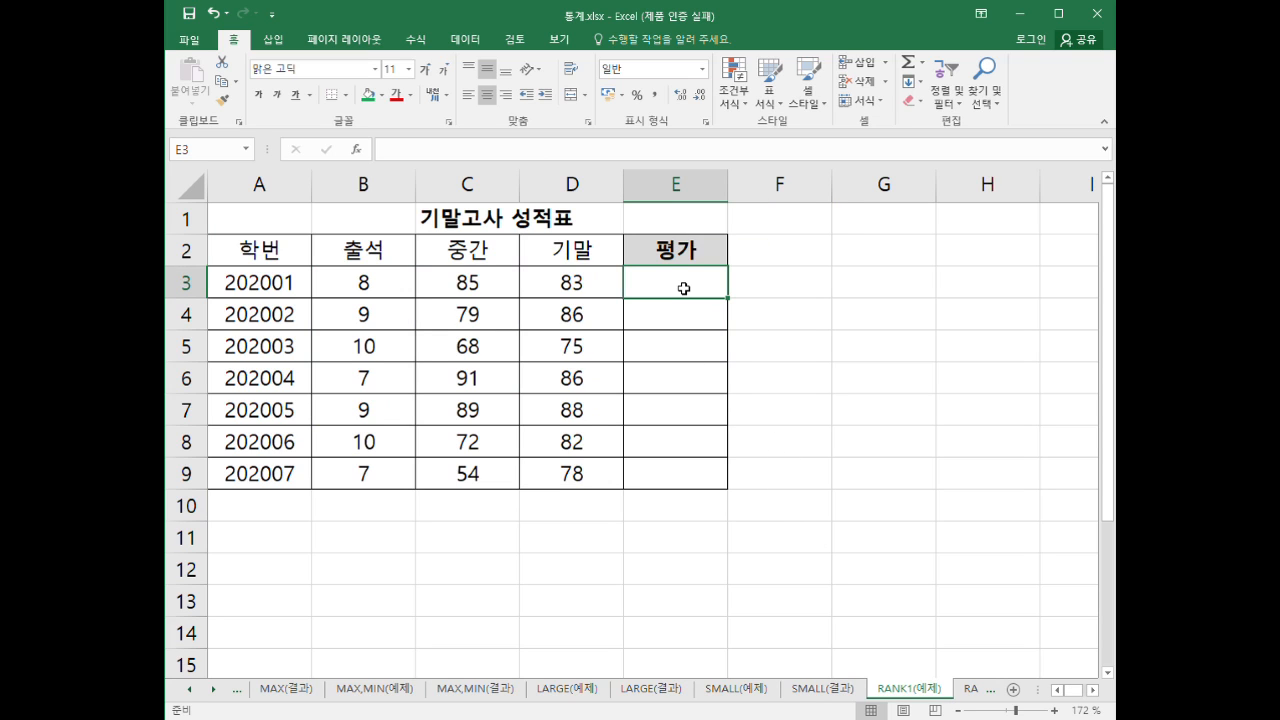
click(800, 290)
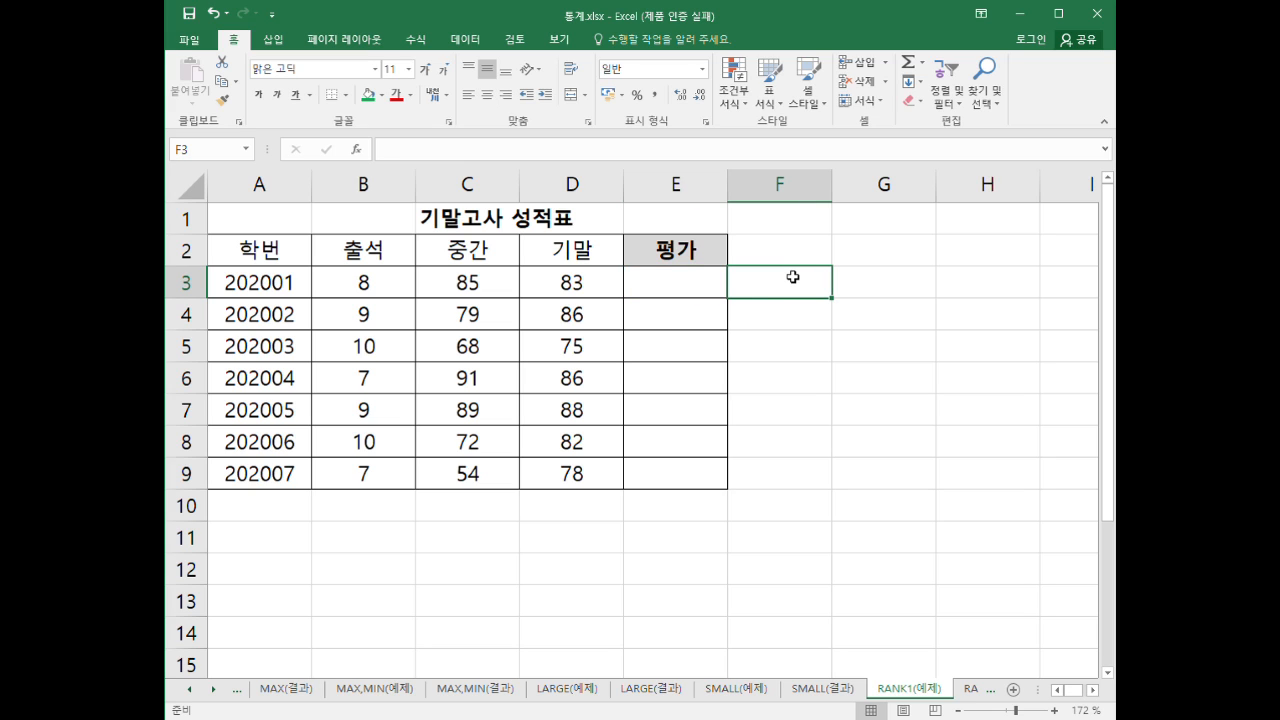
- Enter the function names rank.eq in F1 and rank.avg in F2 as notes beside the table
click(814, 220)
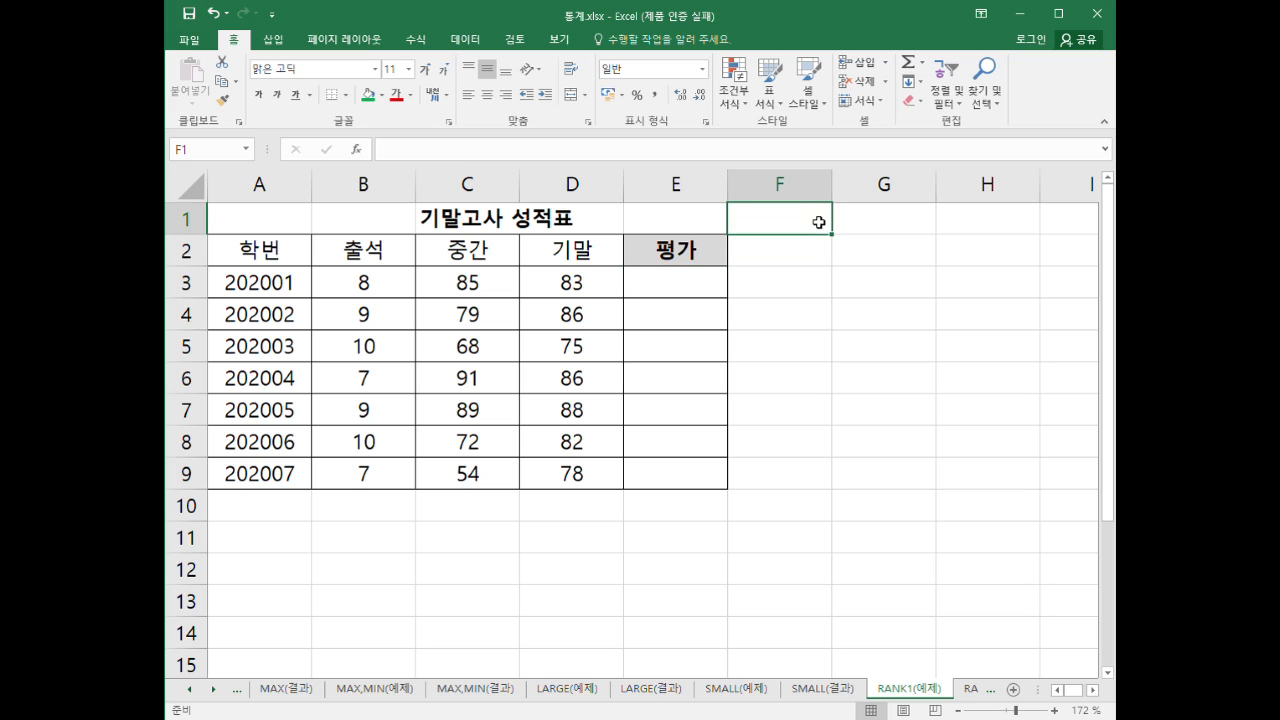
text(rank.eq)
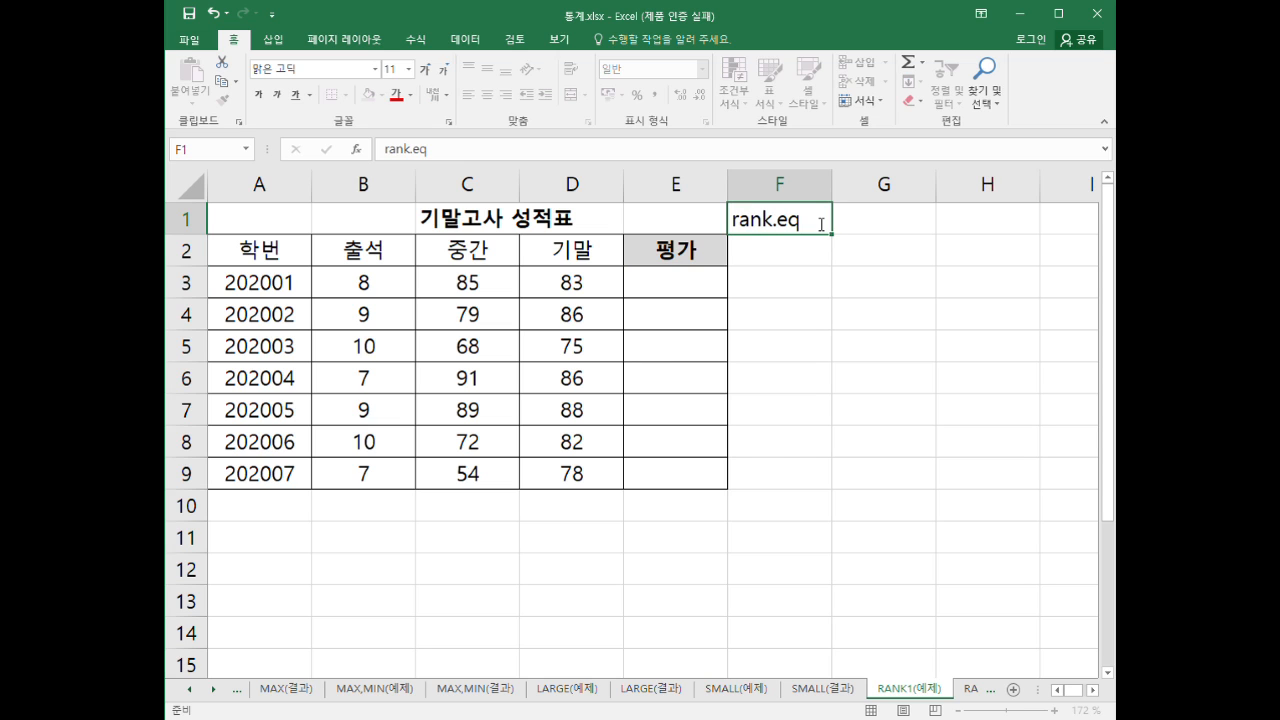
key(Return)
text(rank.eq)
key(BackSpace)
key(BackSpace)
text(avg)
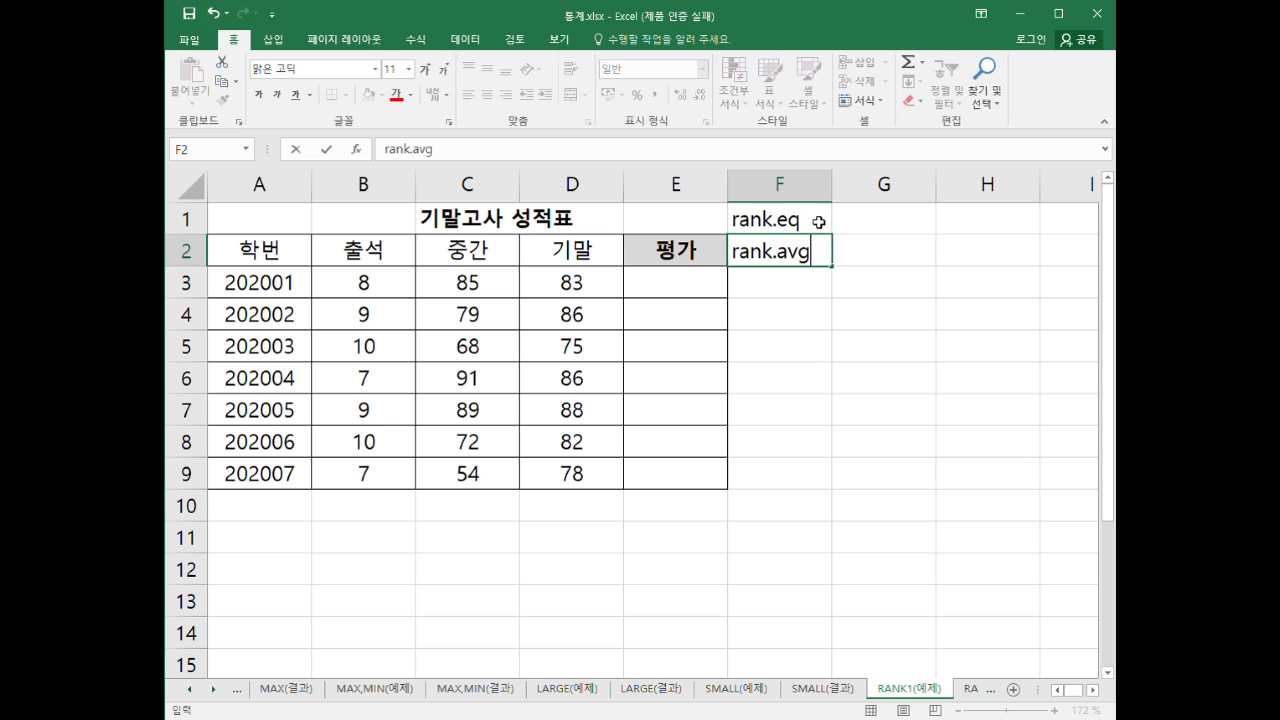
key(Return)
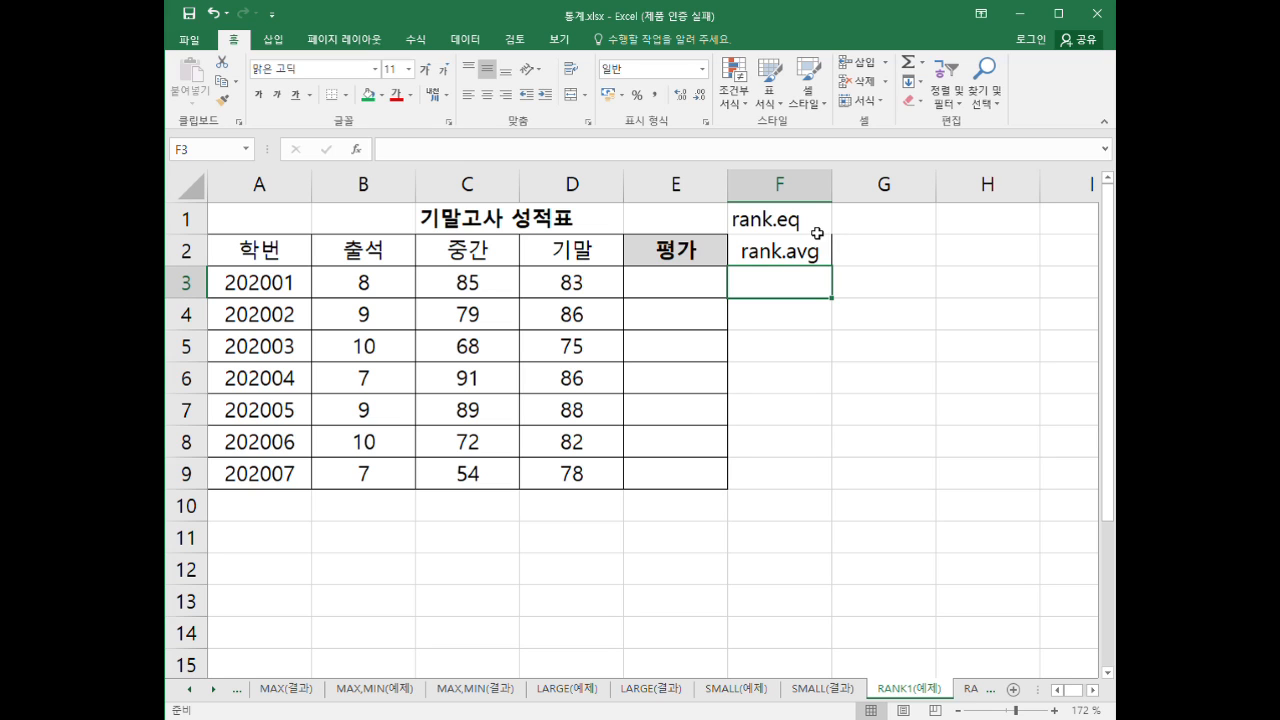
- Clear the two function-name notes from F1:F2
click(803, 228)
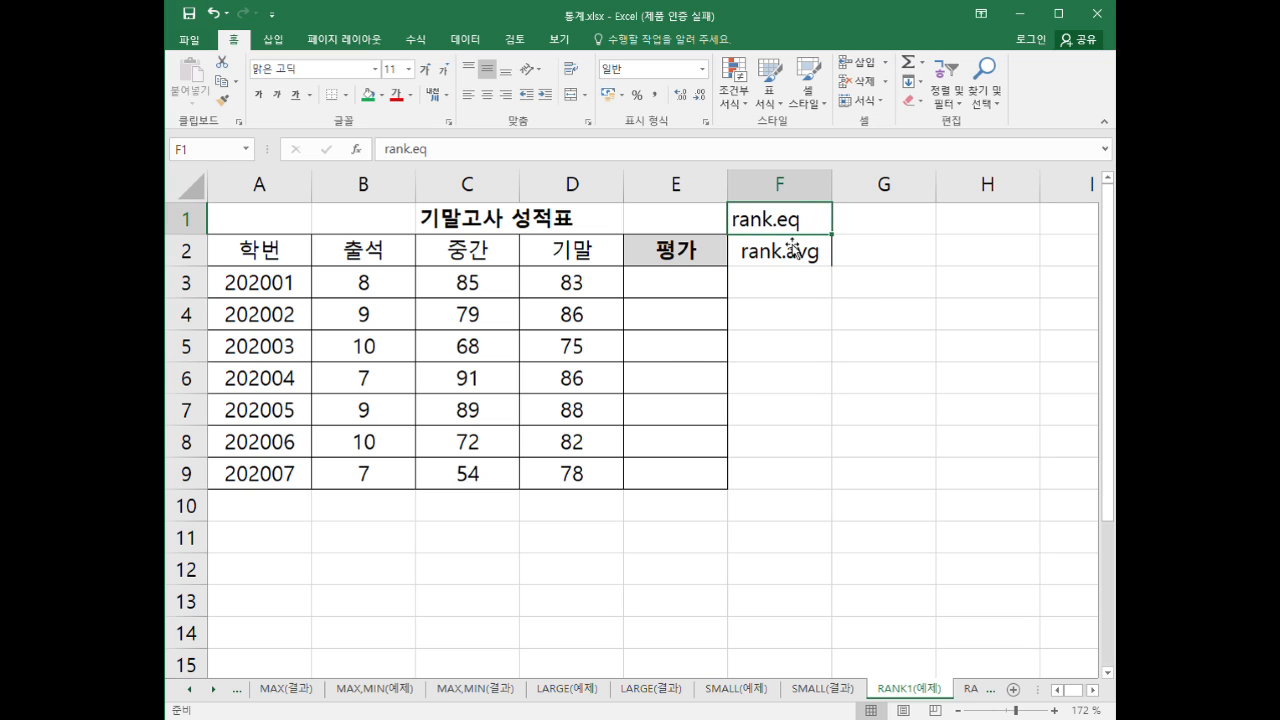
drag(803, 221, 800, 252)
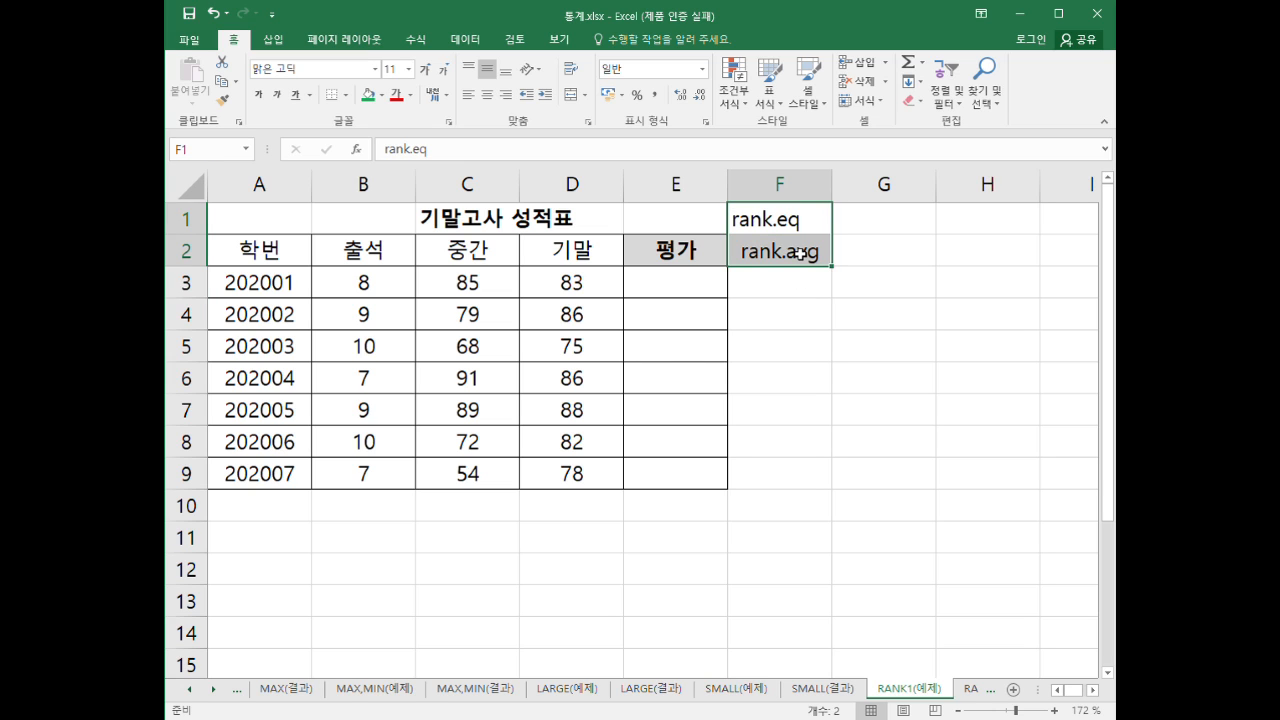
key(Delete)
- Start a rank.avg formula in the first 평가 cell, E3, with D3 as the number to rank
click(716, 280)
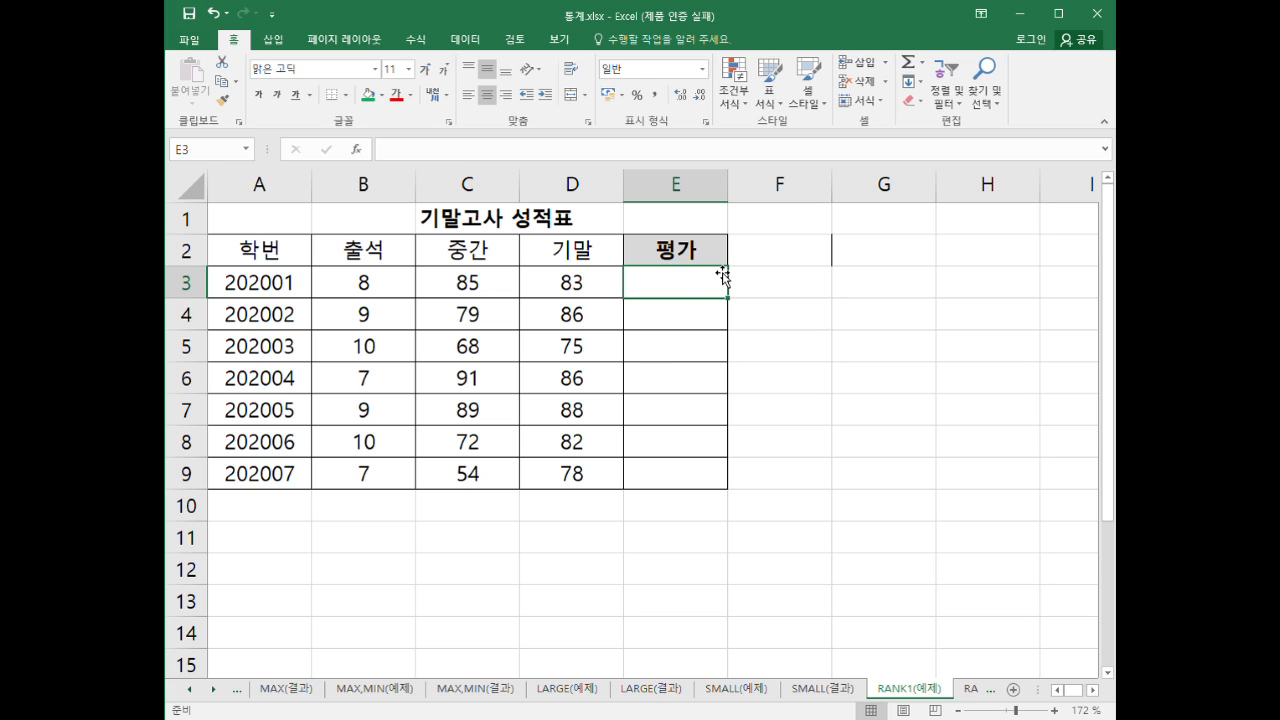
text(=ran)
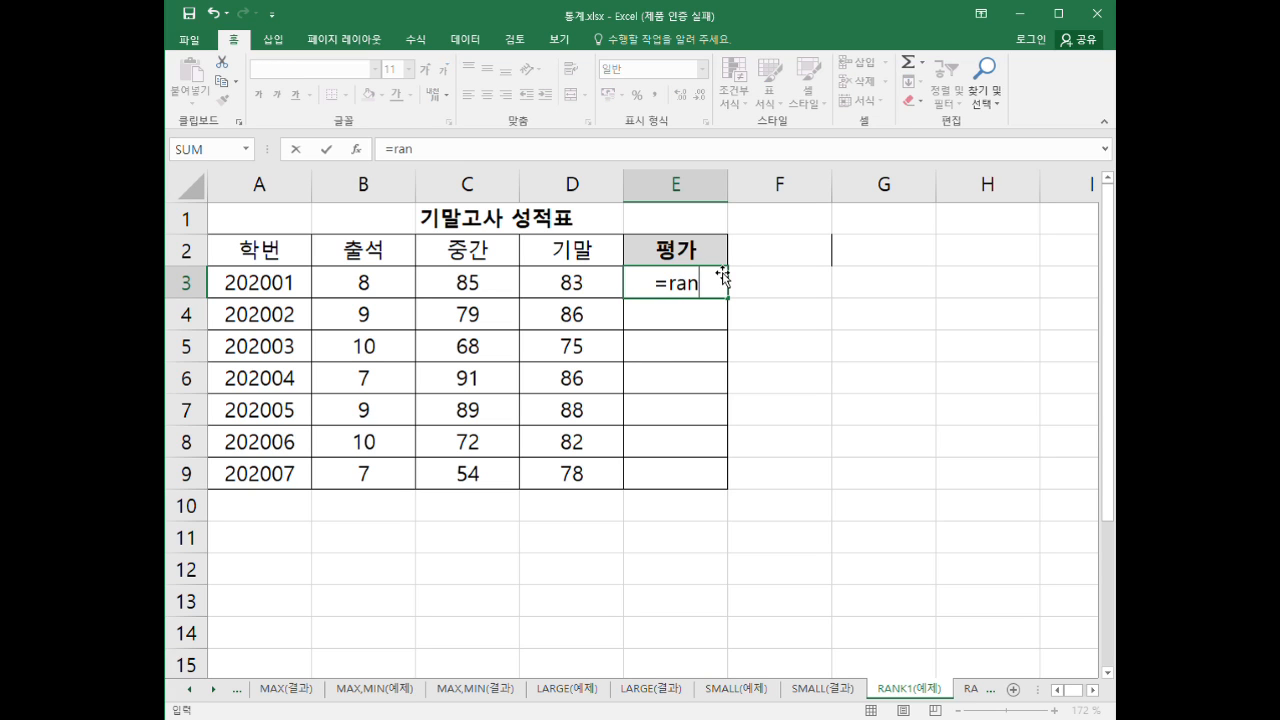
text(k.eq()
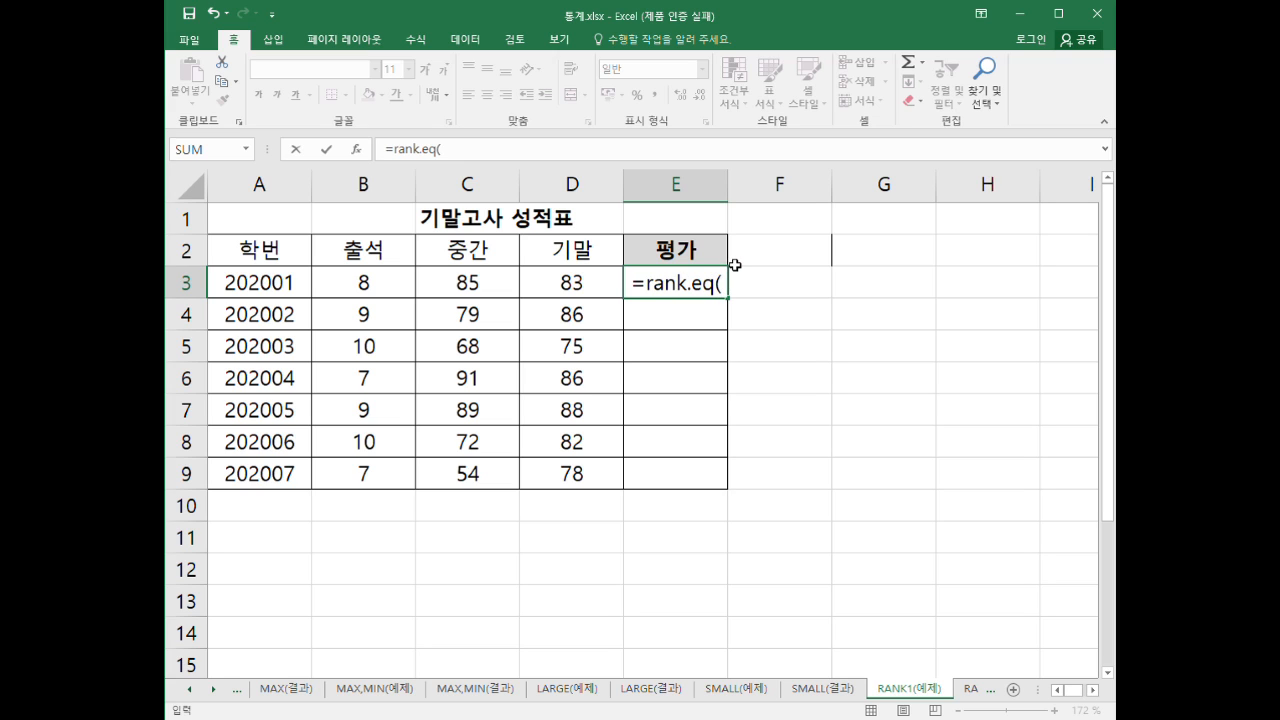
key(BackSpace)
key(BackSpace)
key(BackSpace)
text(avg()
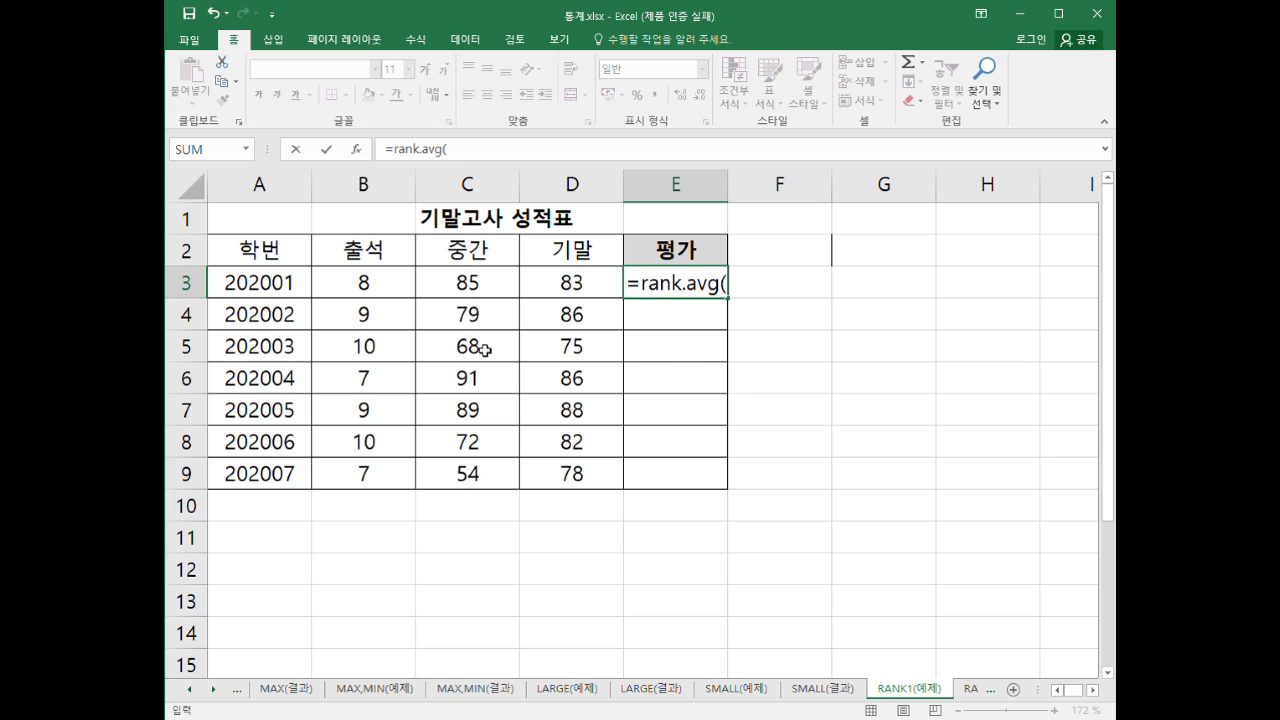
click(579, 280)
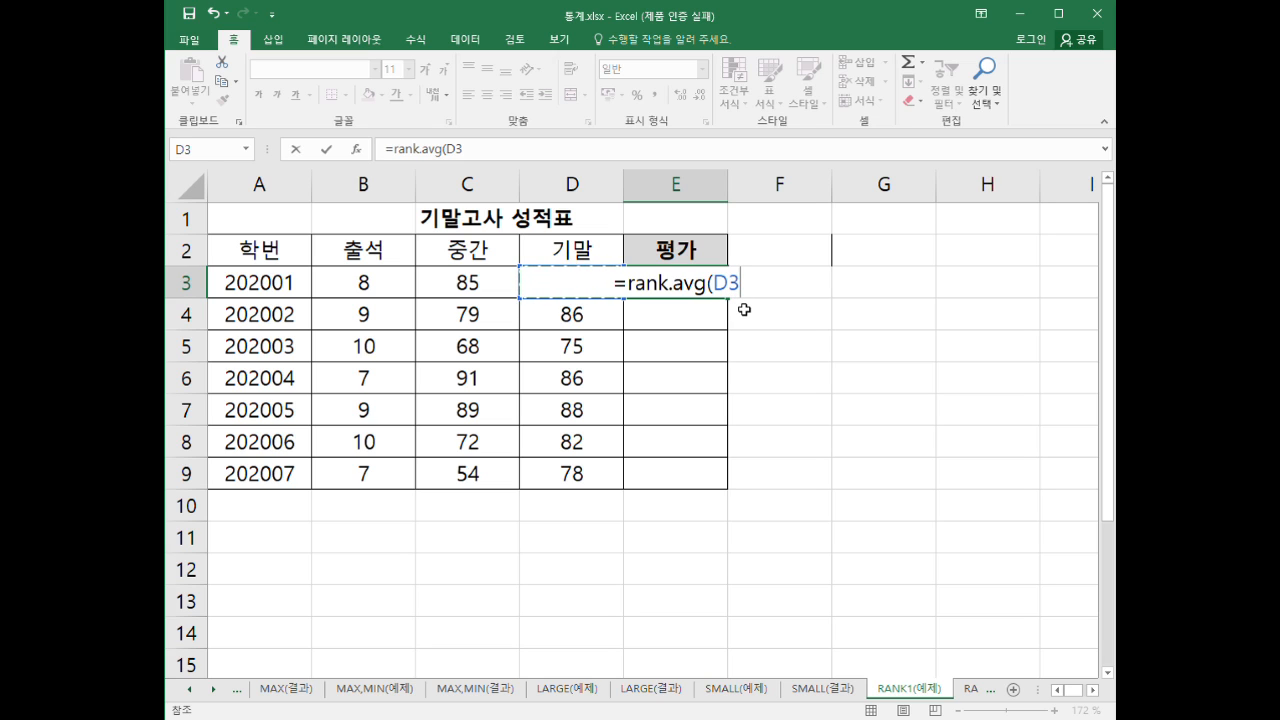
- Complete the E3 formula as =rank.avg(D3, $D$3:$D$9,0) and fill it down through E9
text(,)
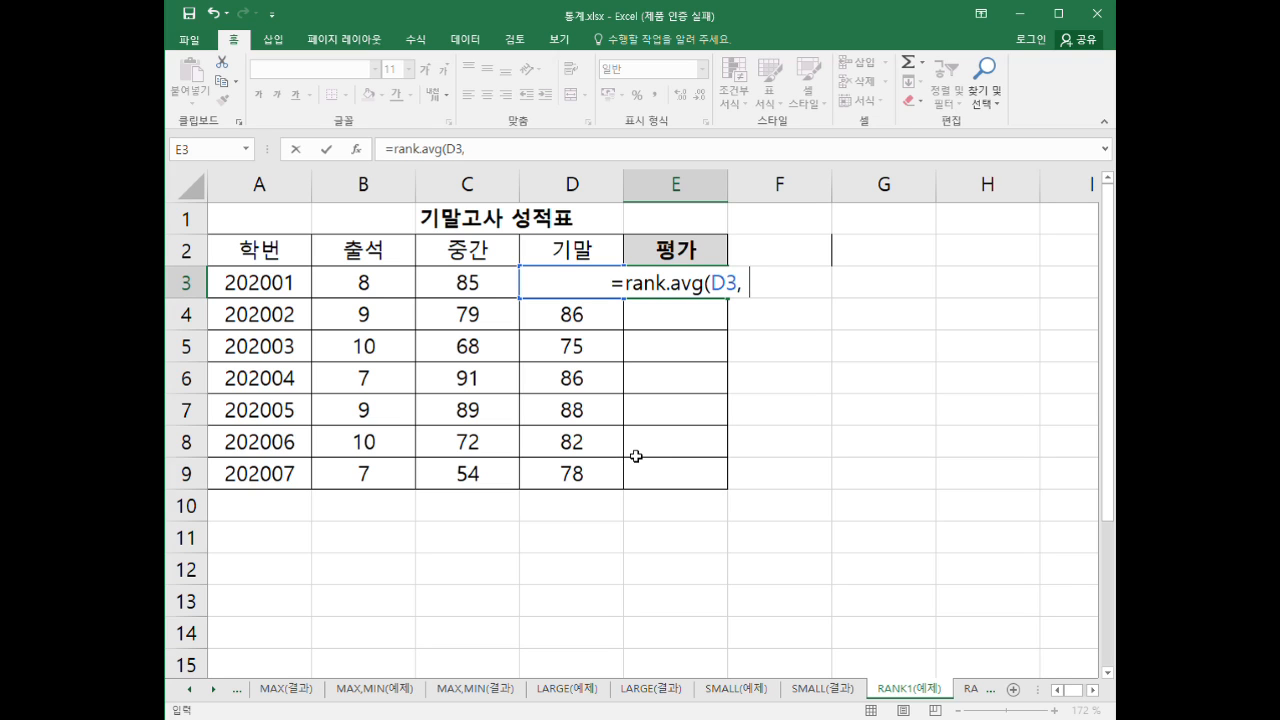
drag(577, 480, 587, 294)
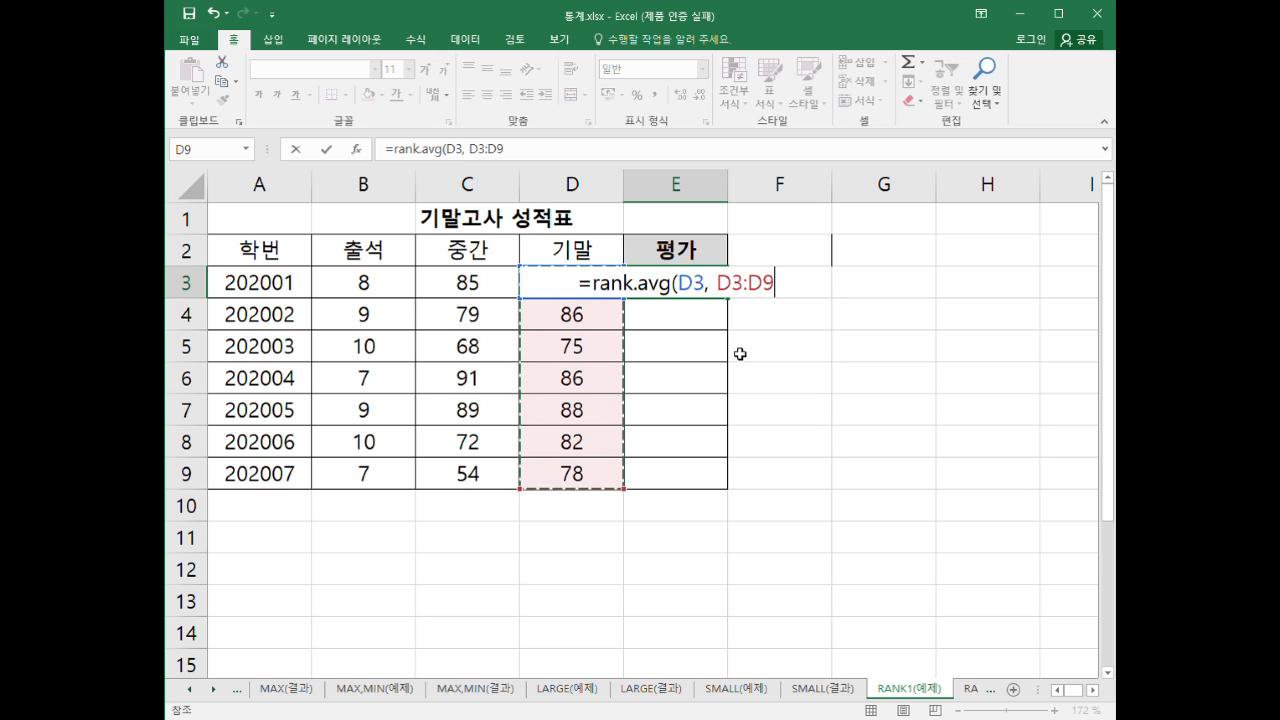
key(F4)
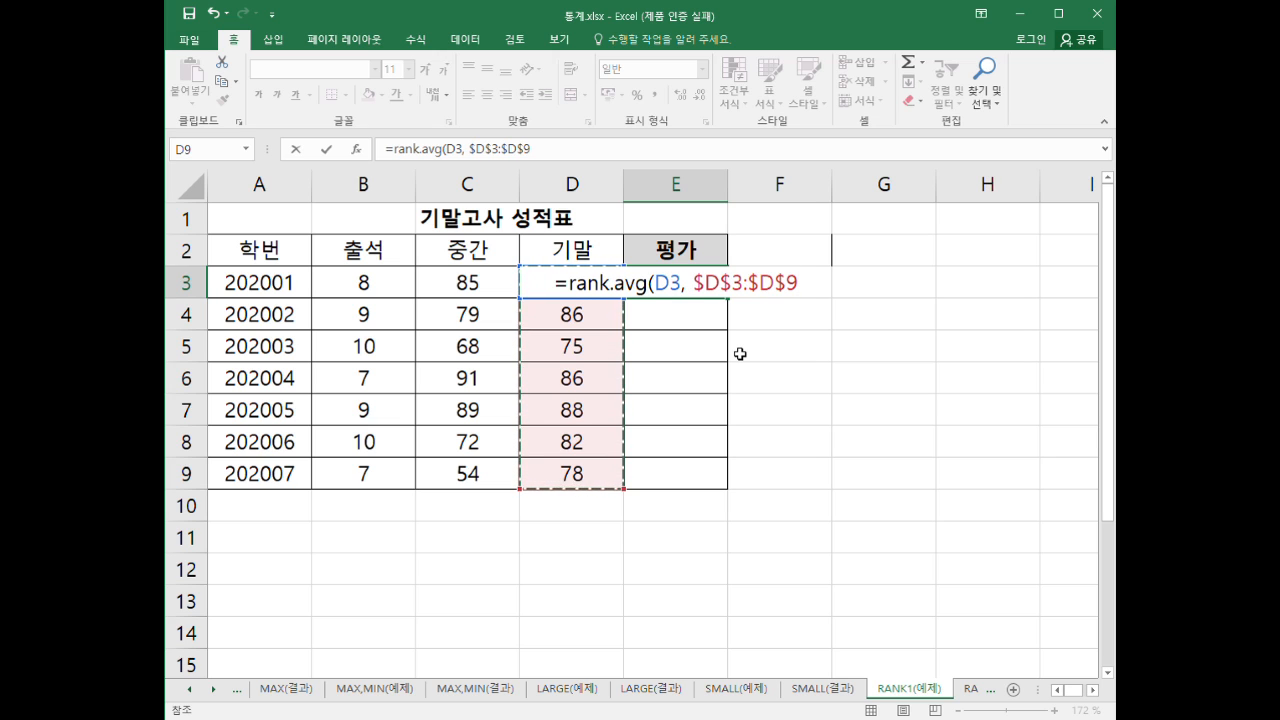
text(,)
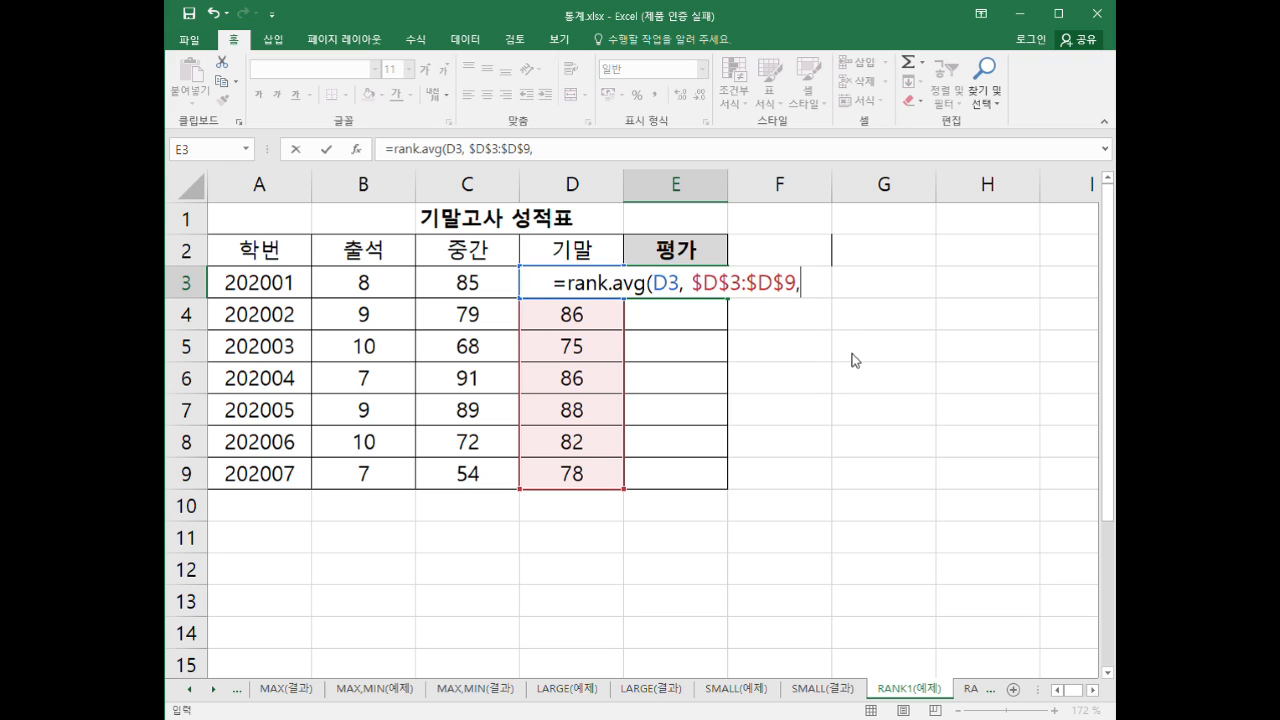
text(0)
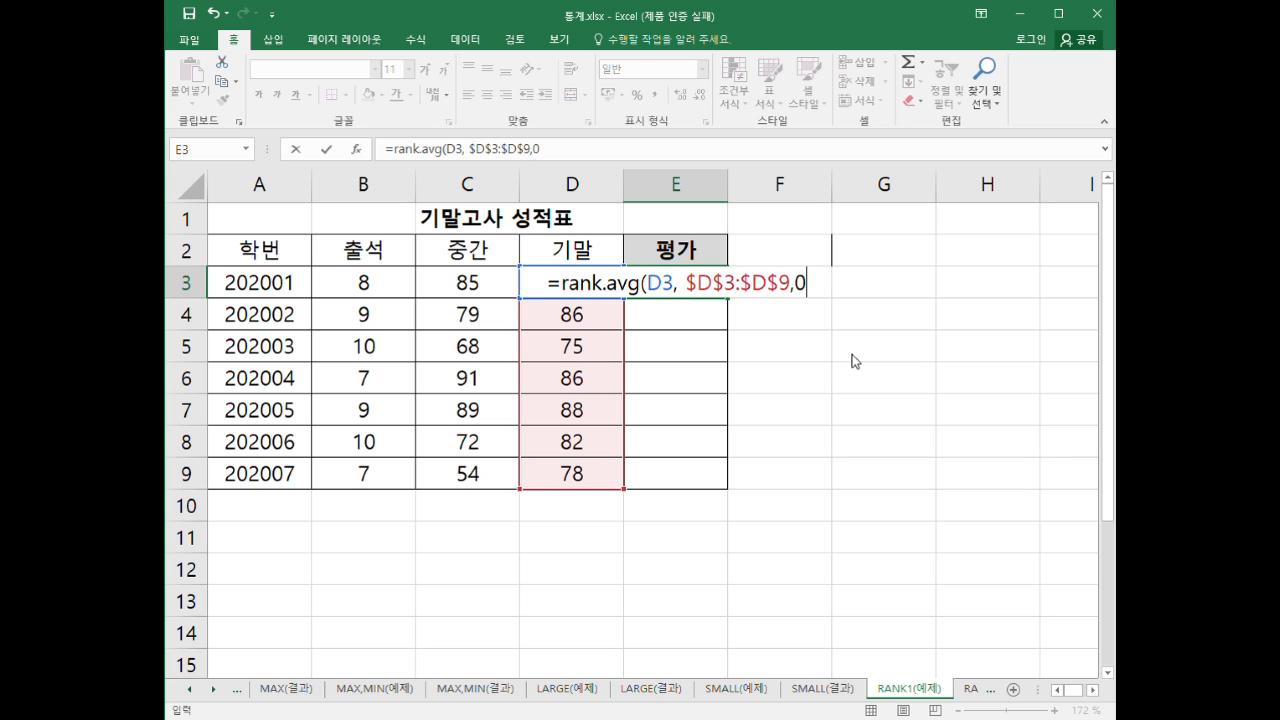
key(BackSpace)
text(1)
key(BackSpace)
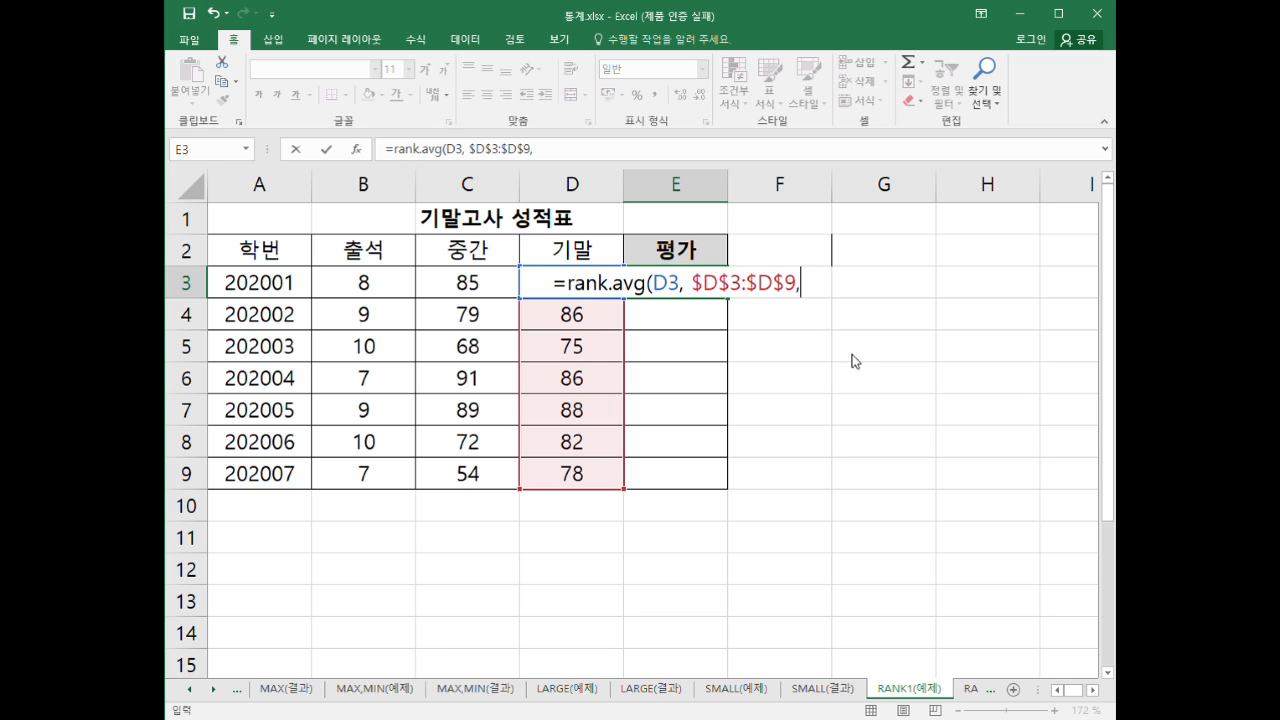
text(0)
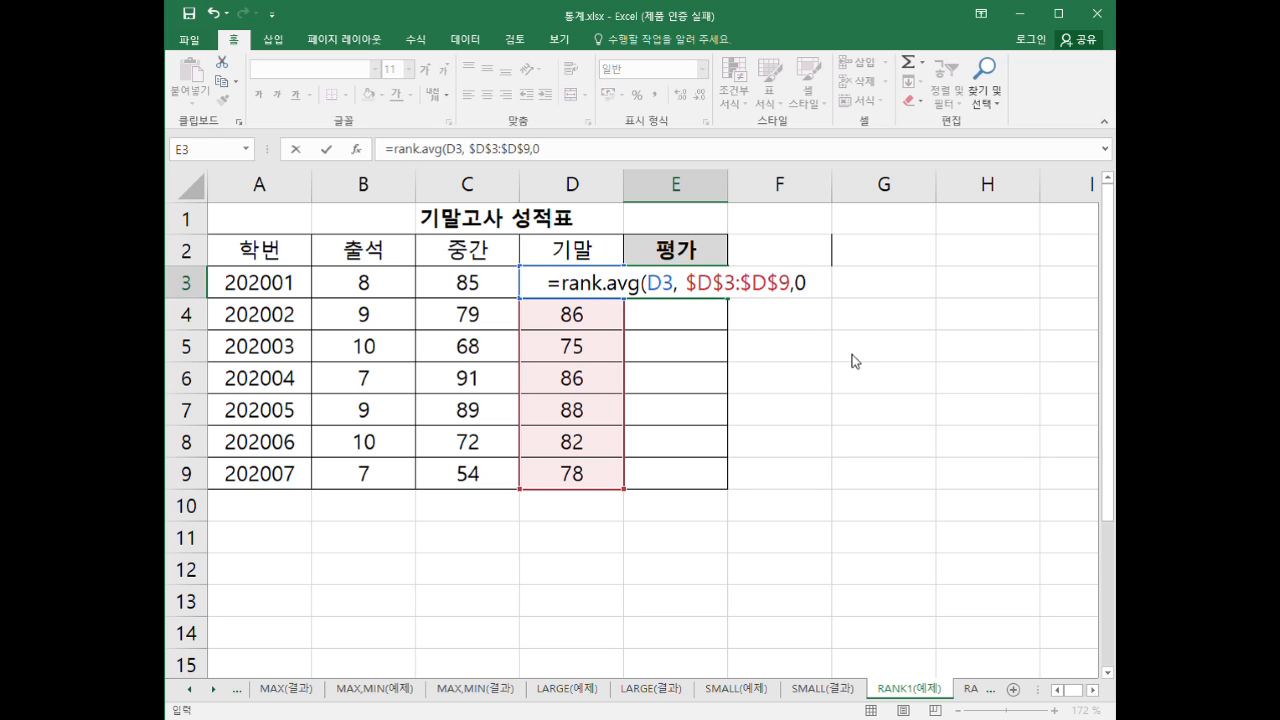
text())
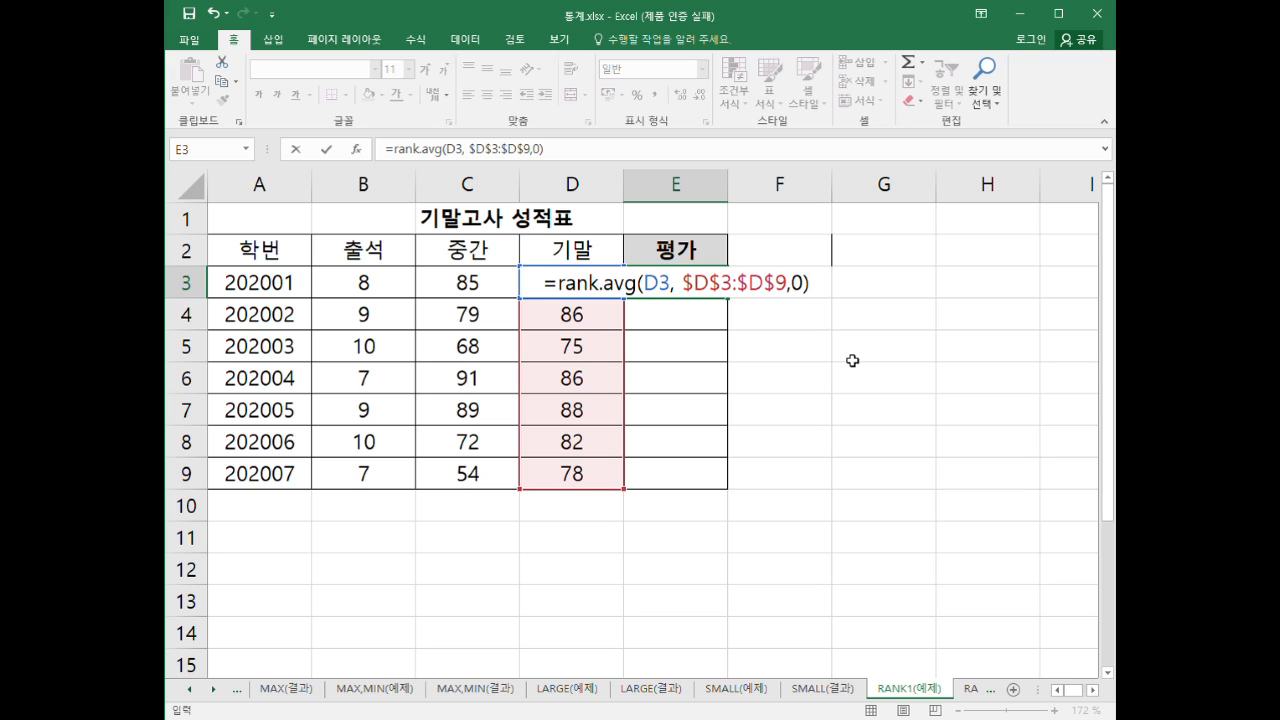
key(Return)
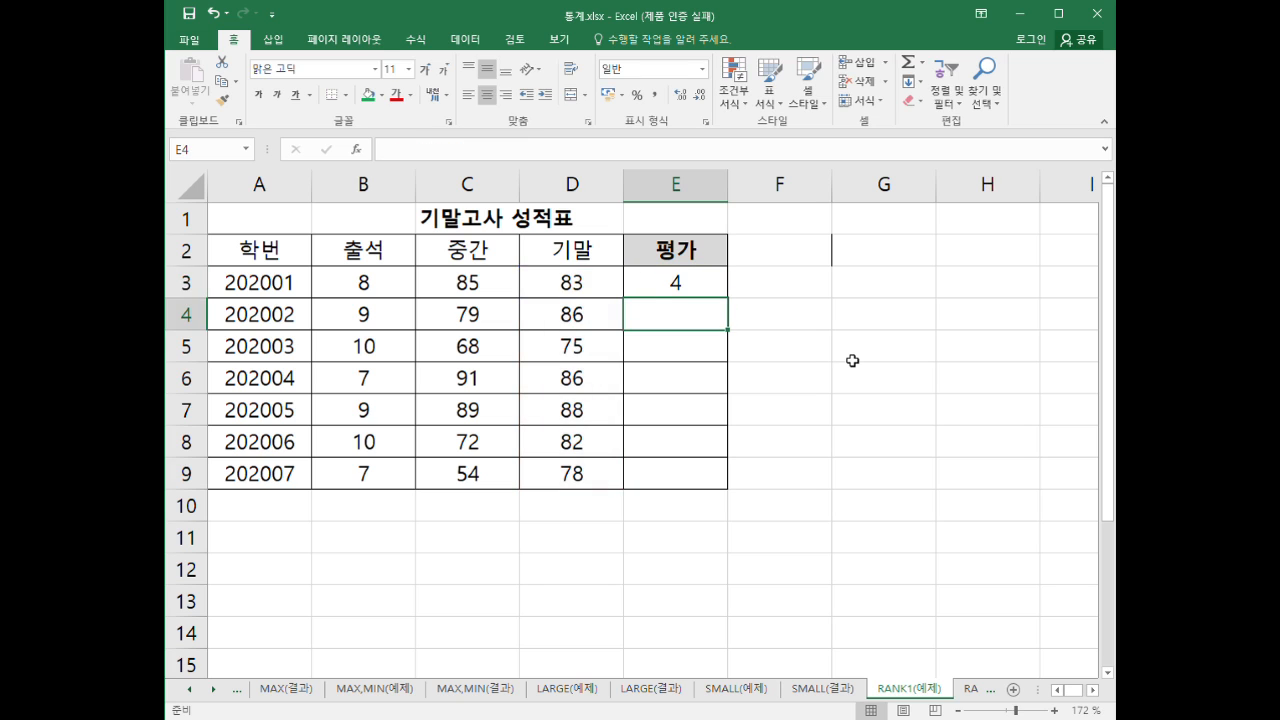
click(710, 284)
drag(728, 307, 726, 488)
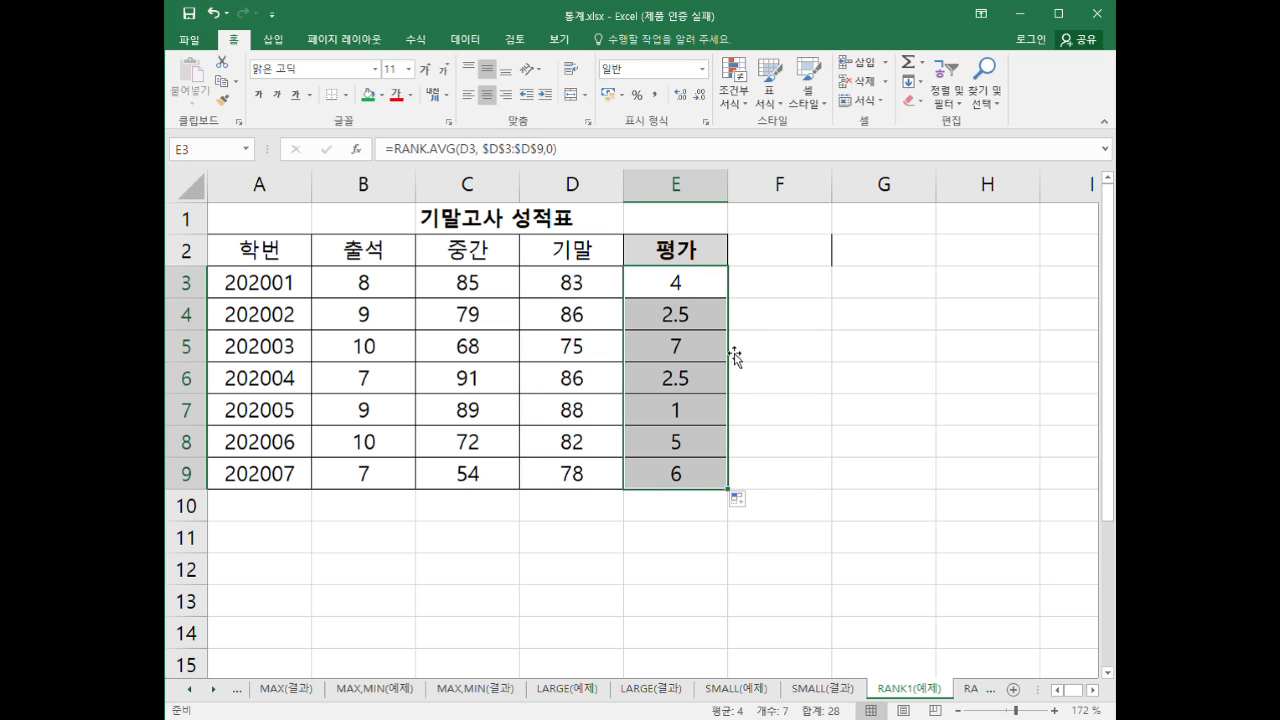
- Compare the 평가 ranks in E4 and E6 and inspect the AVG part of the formula in E3
click(679, 323)
click(677, 380)
click(709, 315)
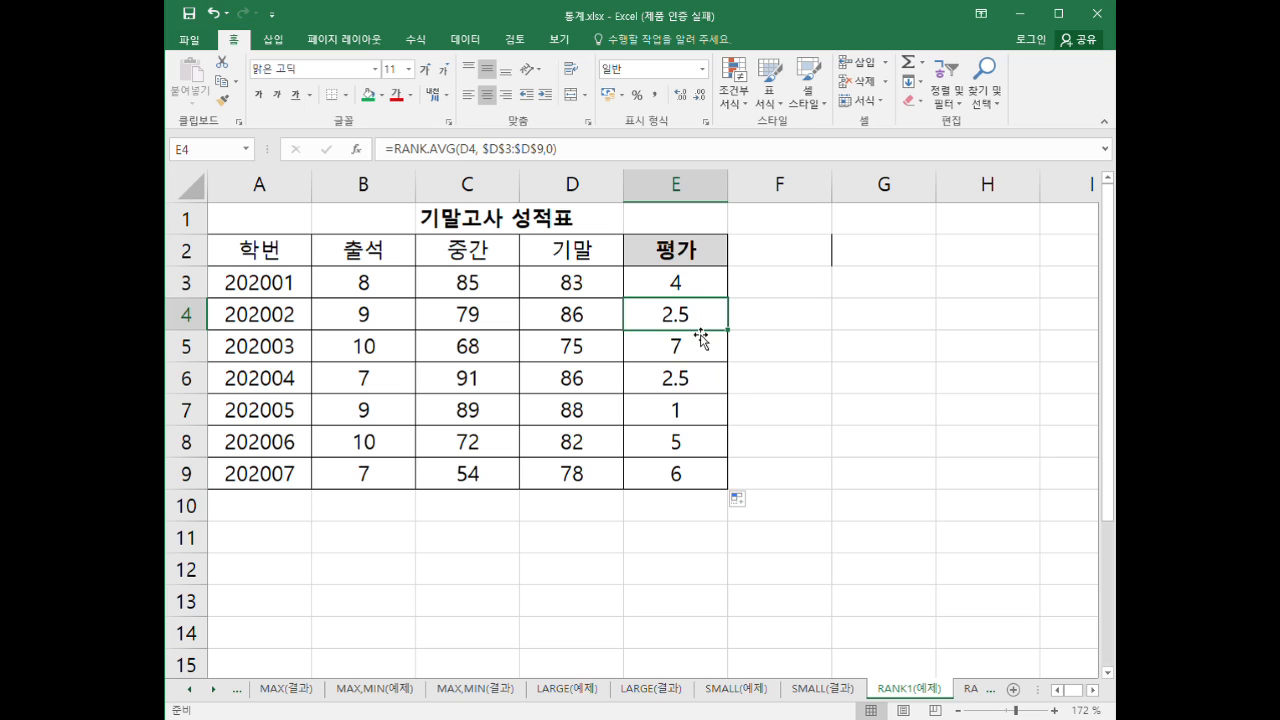
click(693, 377)
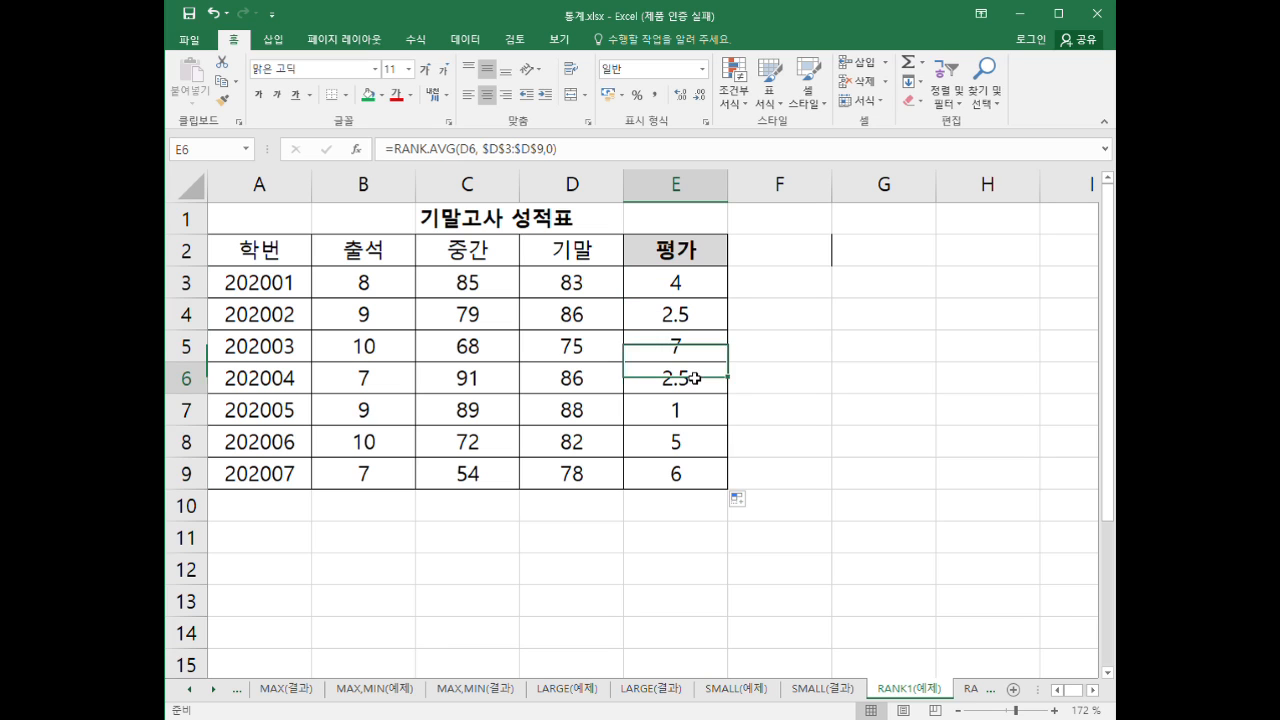
click(703, 320)
click(677, 383)
click(716, 320)
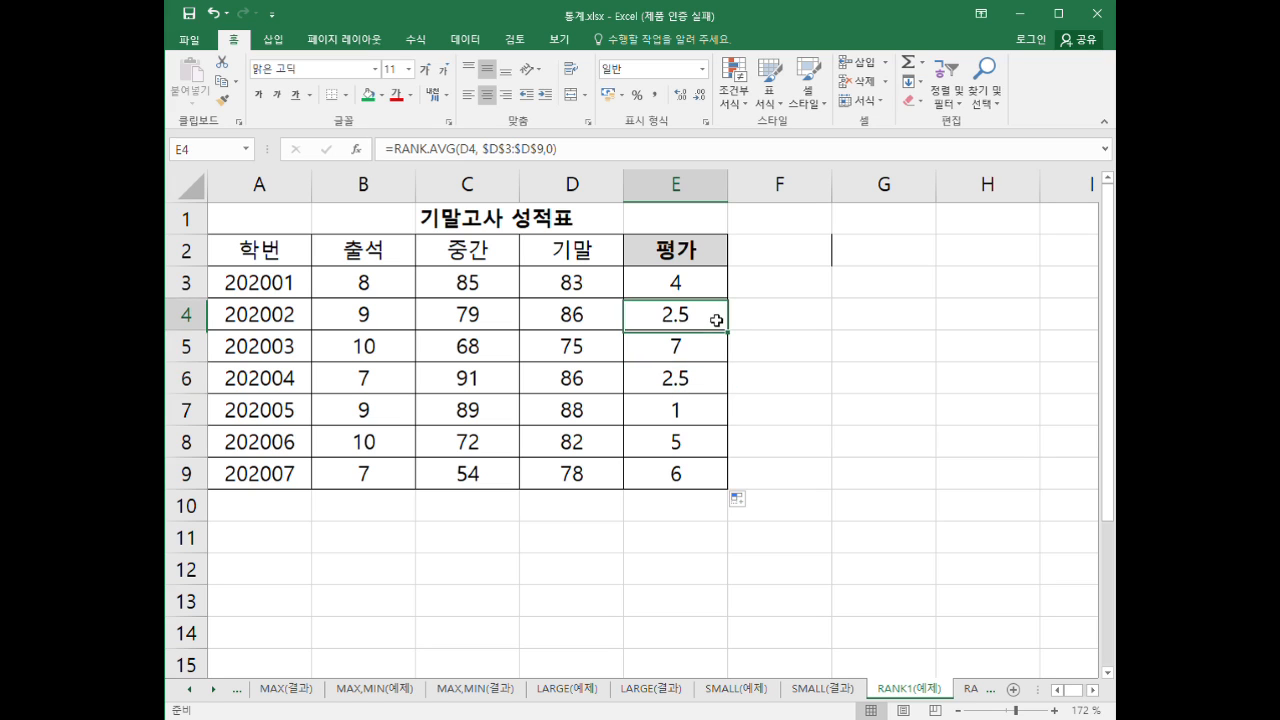
click(700, 384)
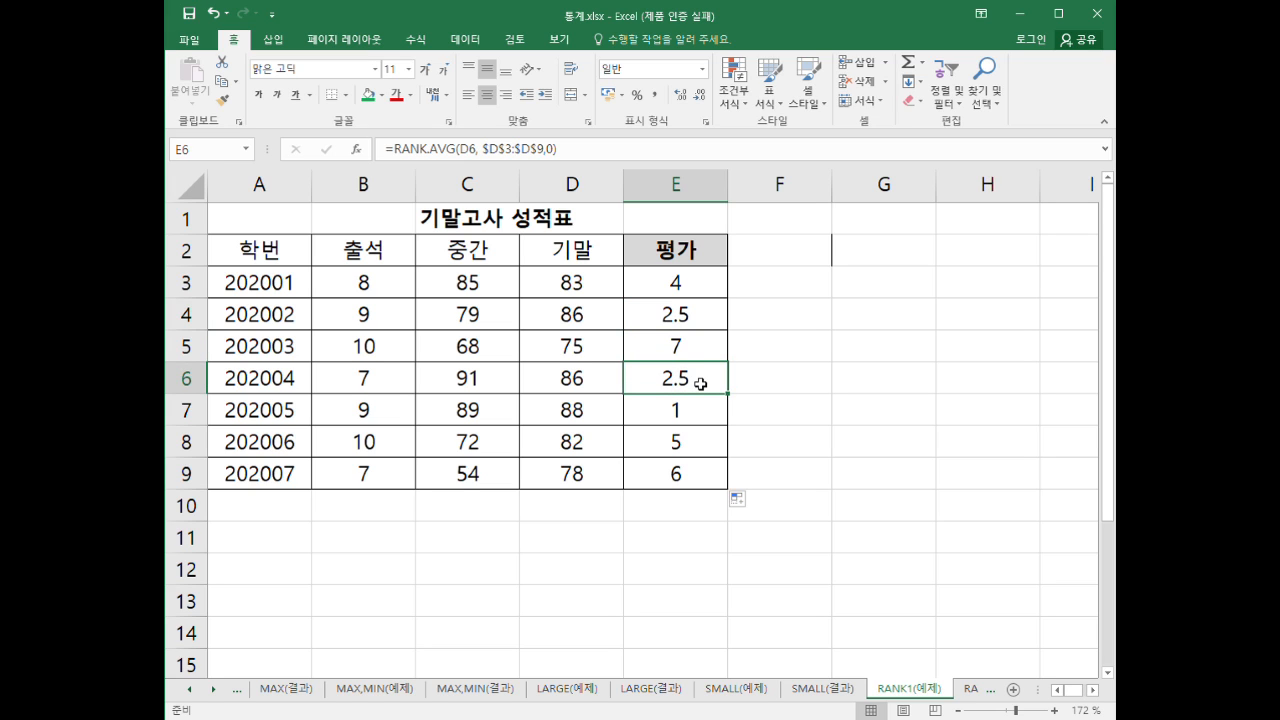
double_click(674, 284)
drag(648, 284, 614, 293)
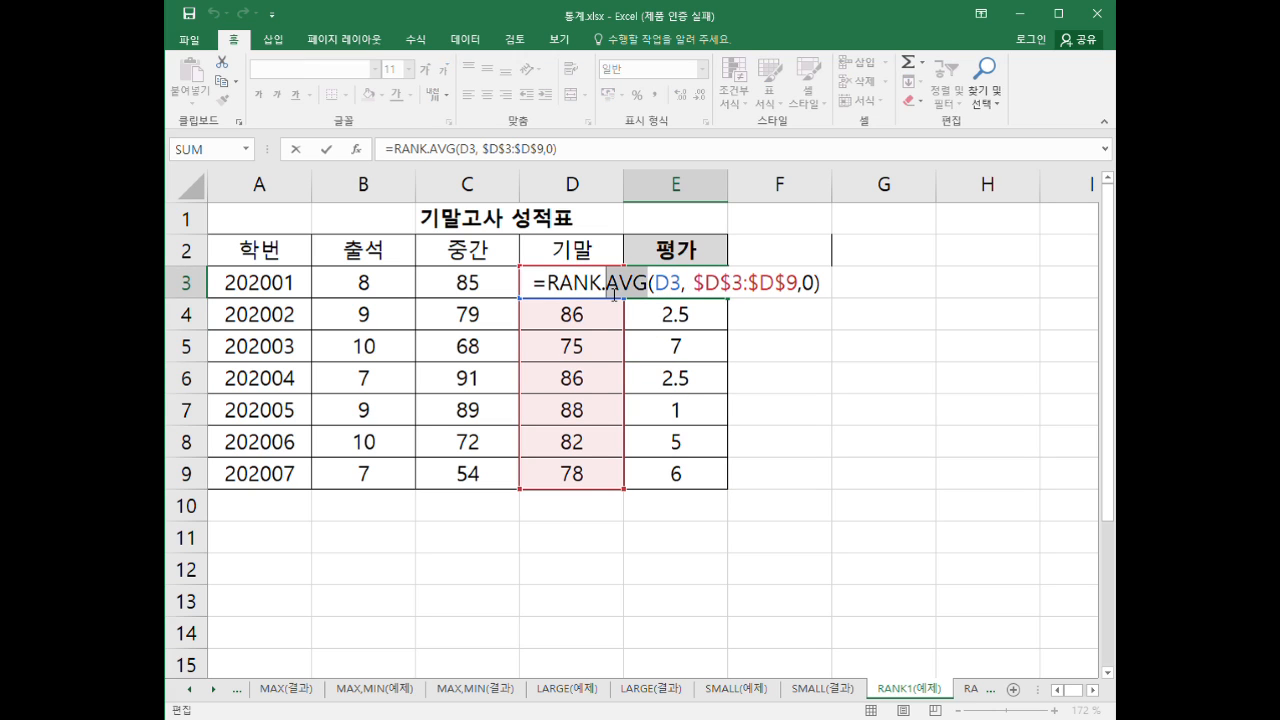
key(Escape)
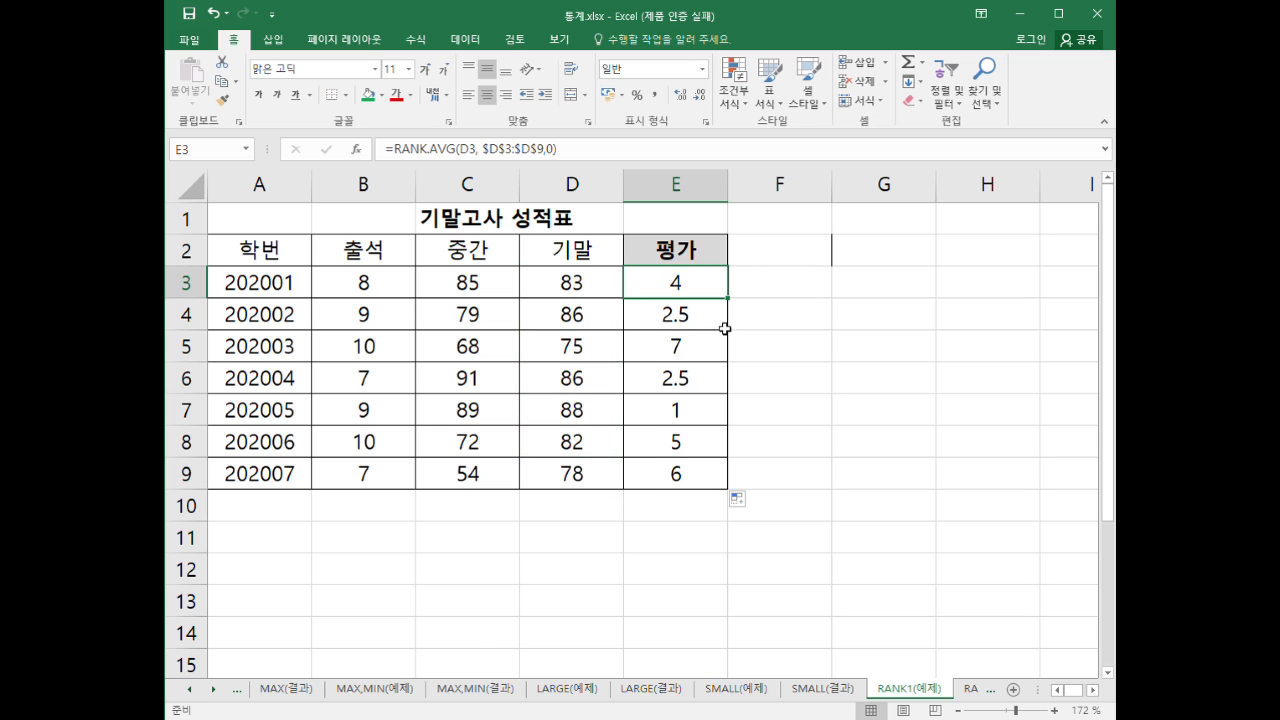
- Highlight the two tied 기말 scores in D4 and D6 with a green fill
click(592, 318)
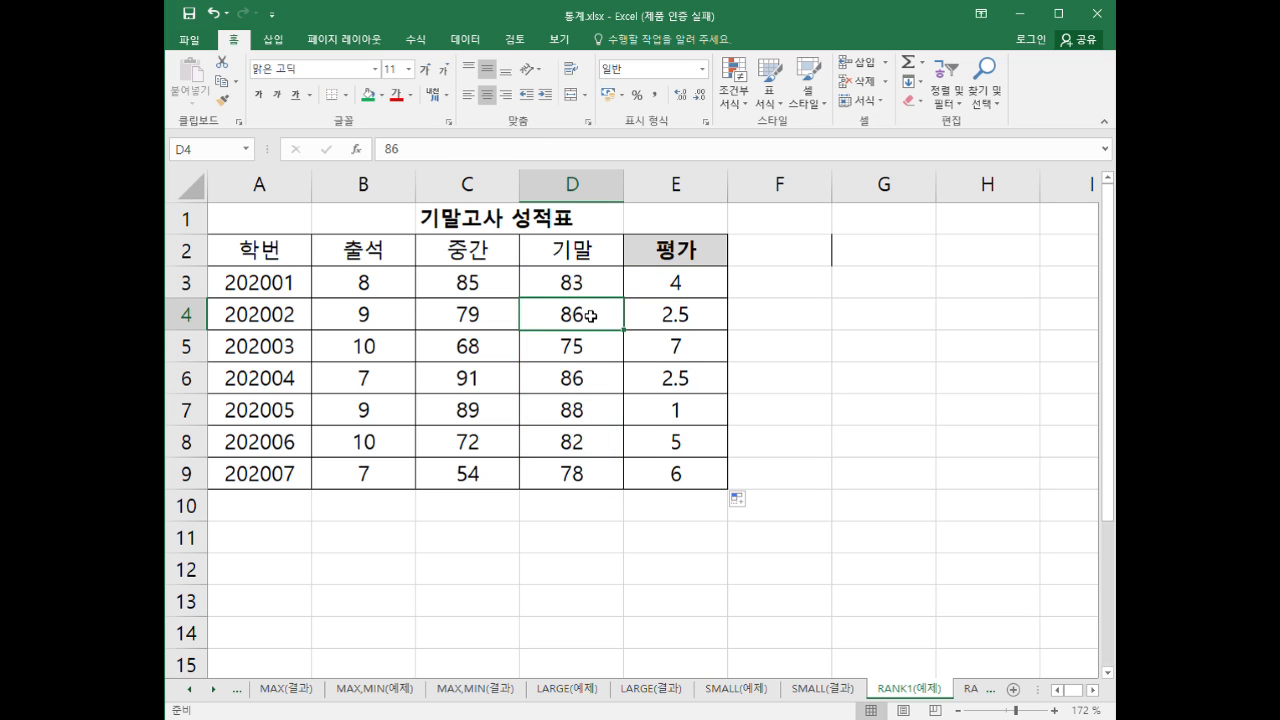
ctrl+click(602, 377)
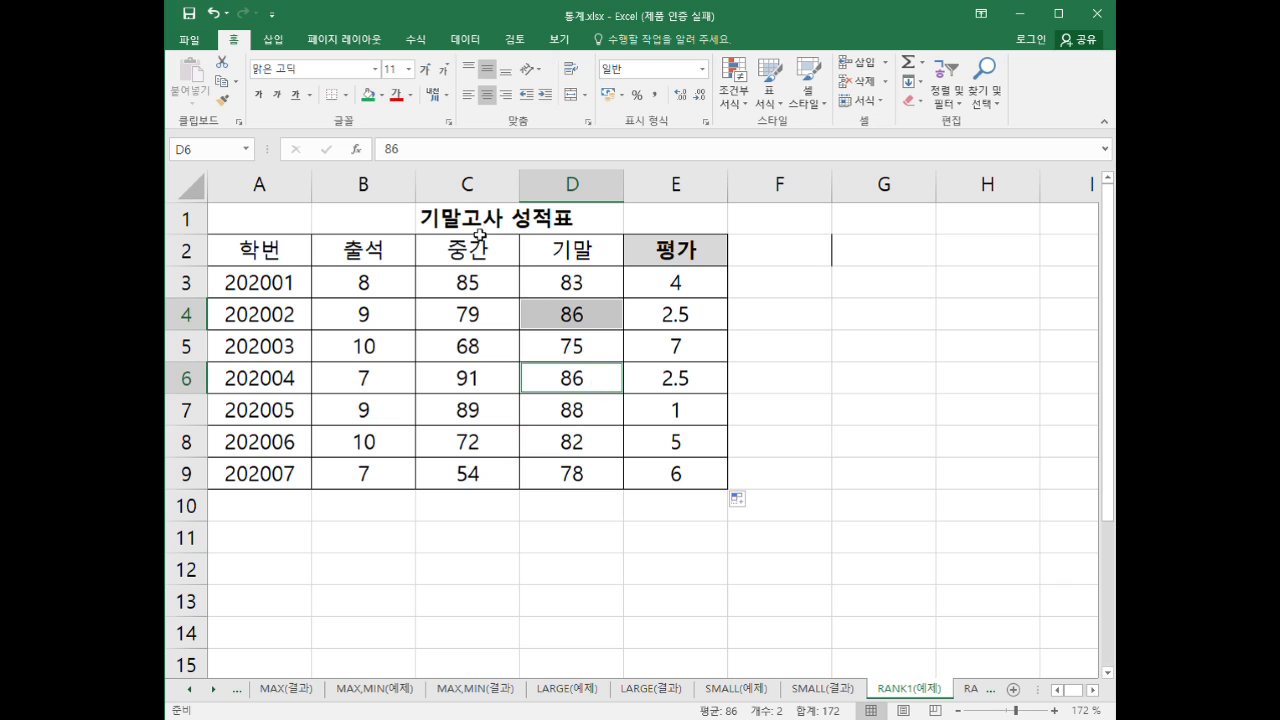
click(368, 95)
click(655, 440)
- Compare the highlighted 기말 scores in D4 and D6 with the score in D7 and the ranks in E4 and E6
click(591, 317)
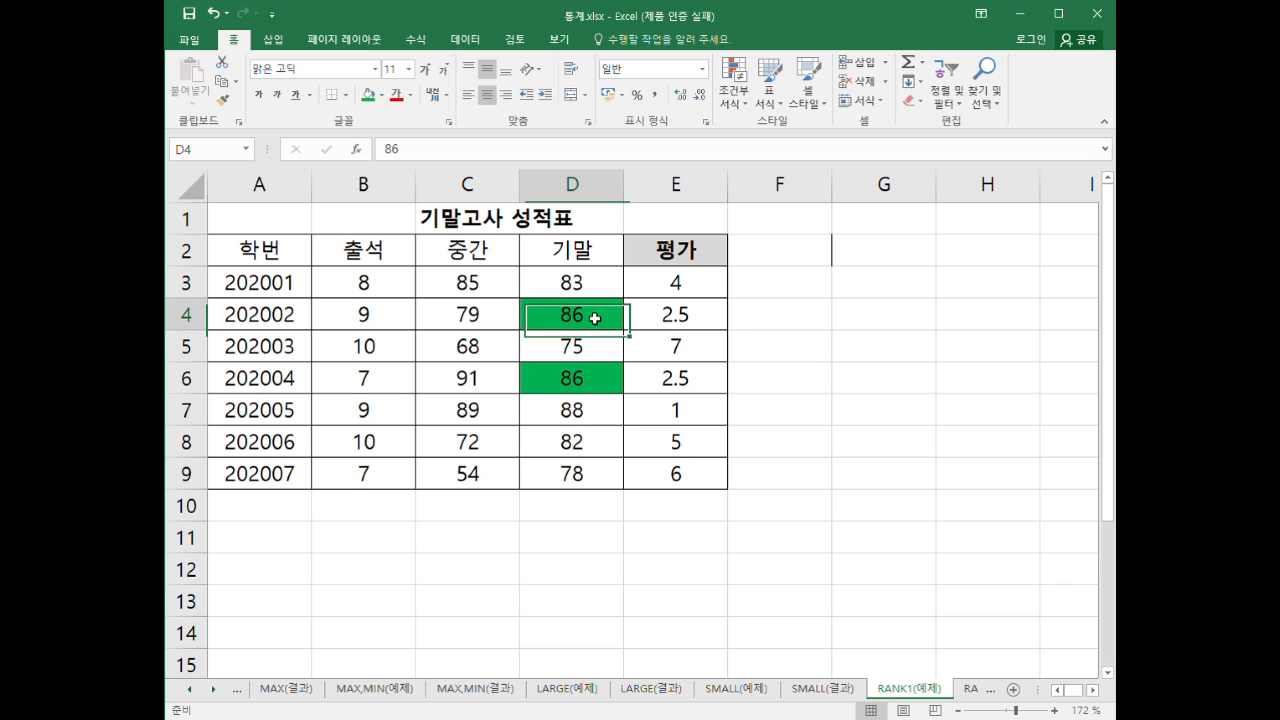
click(598, 389)
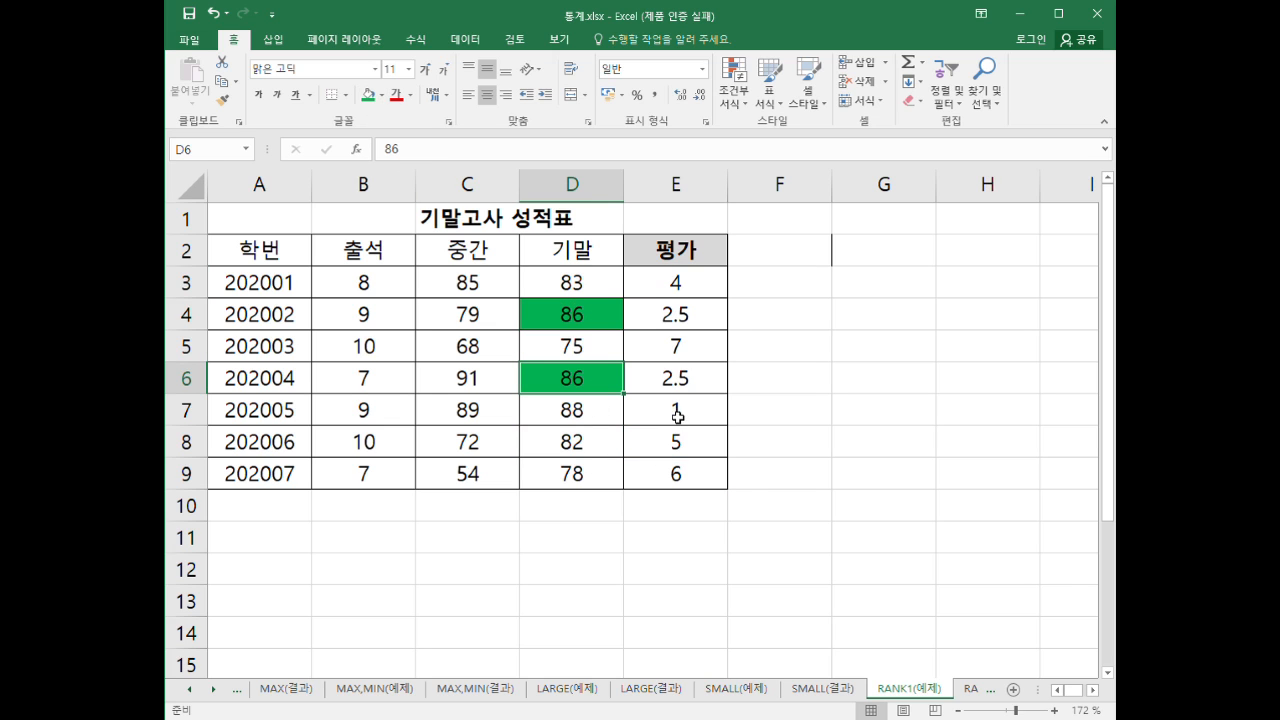
drag(677, 414, 591, 429)
click(589, 420)
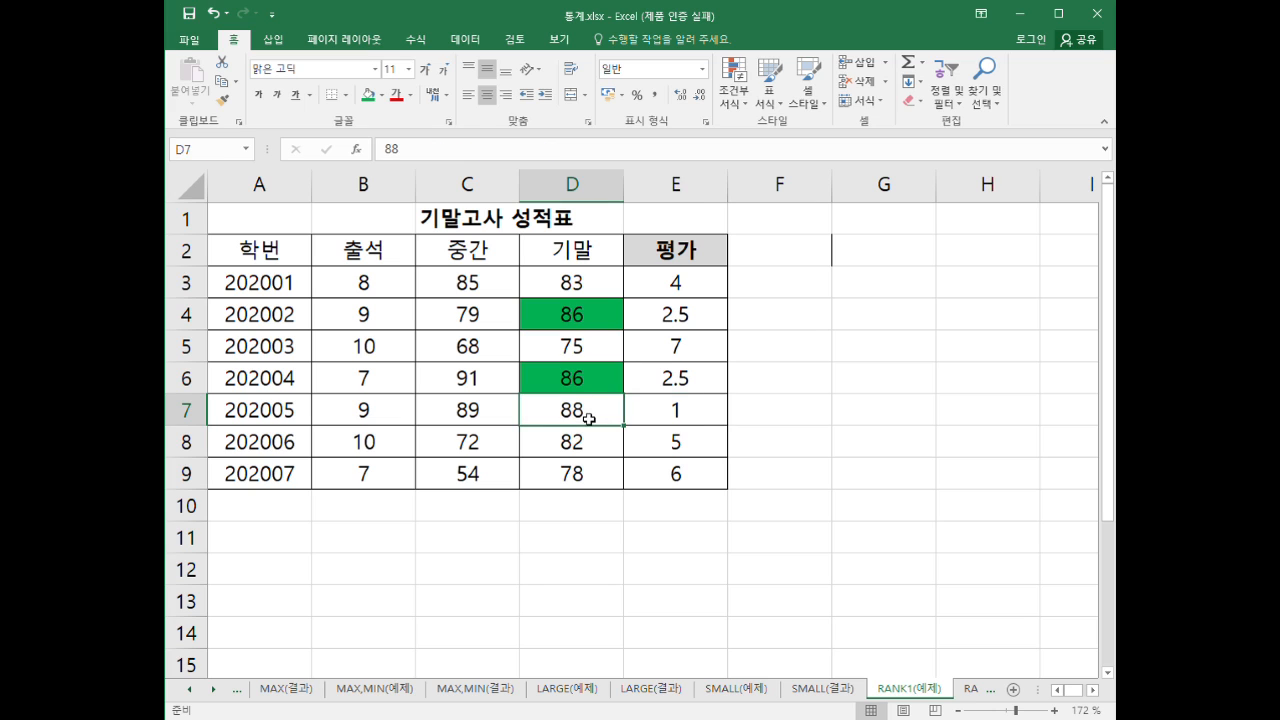
click(583, 315)
click(583, 376)
click(592, 316)
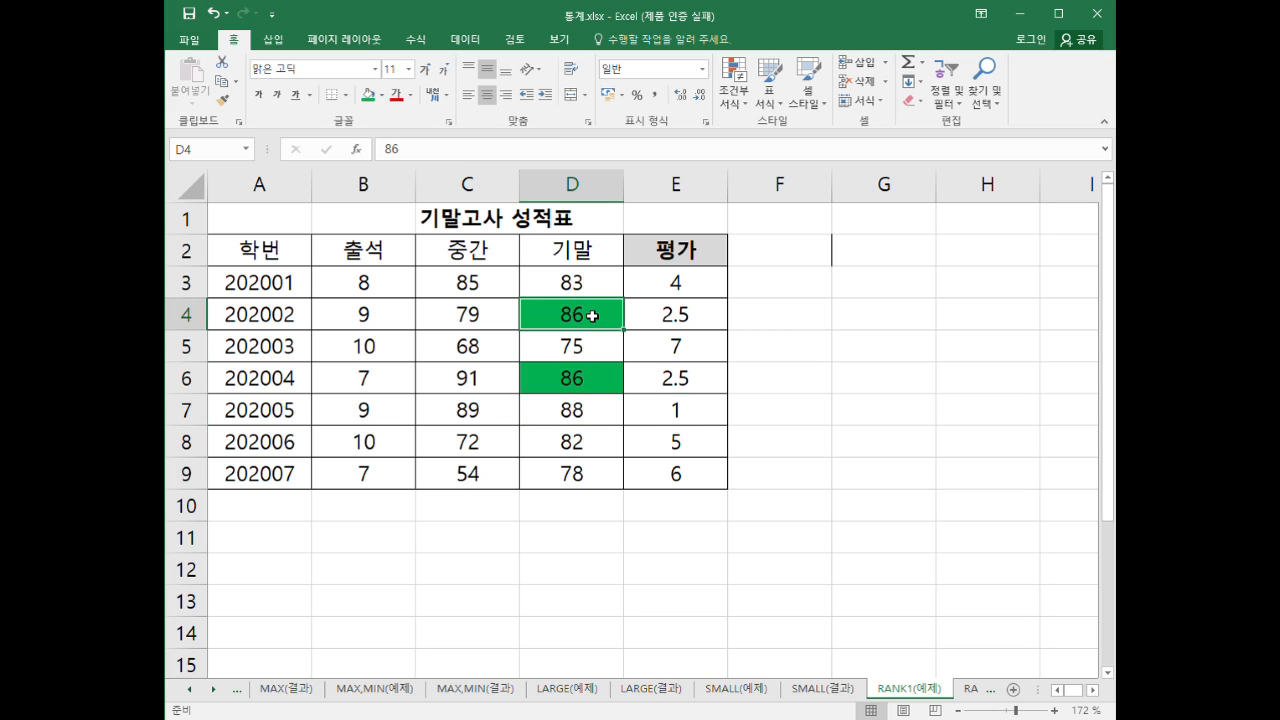
click(586, 386)
click(607, 320)
click(600, 390)
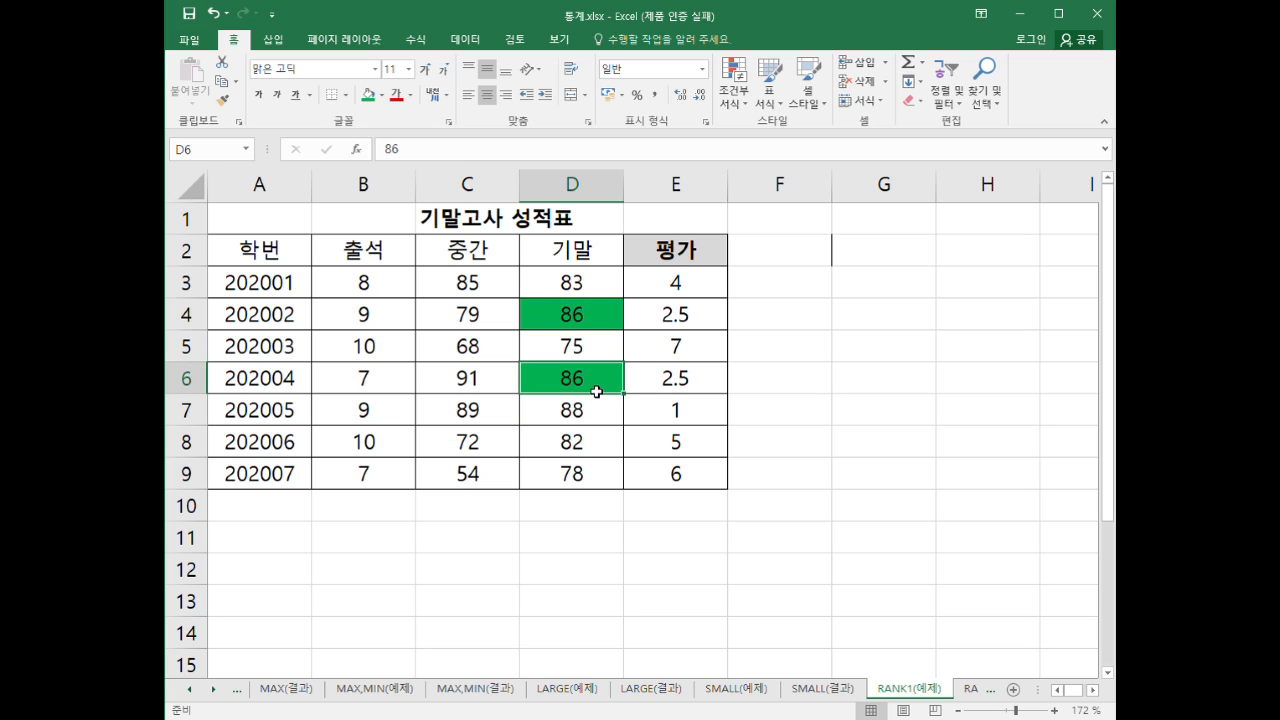
click(599, 318)
click(593, 380)
click(677, 313)
click(669, 381)
click(674, 322)
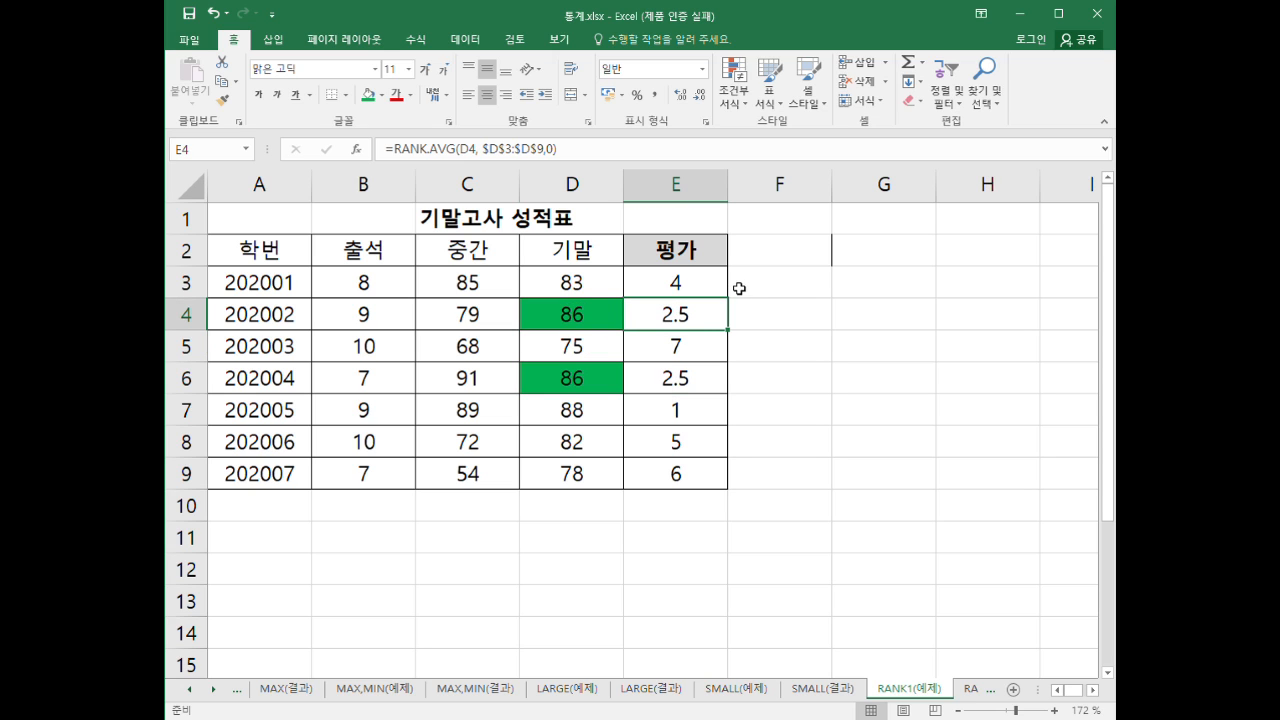
- Copy the text of the E3 RANK.AVG formula into F3 so its references stay on D3 and $D$3:$D$9
double_click(697, 287)
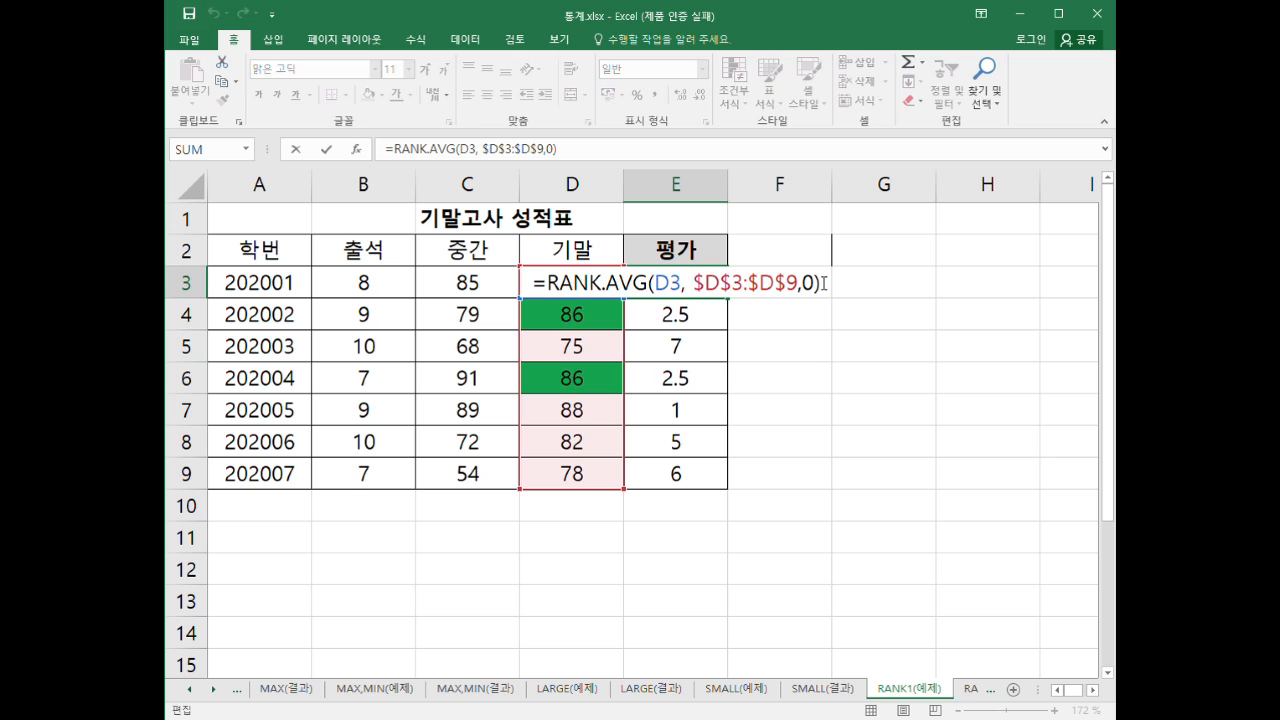
drag(651, 315, 542, 304)
key(ctrl+c)
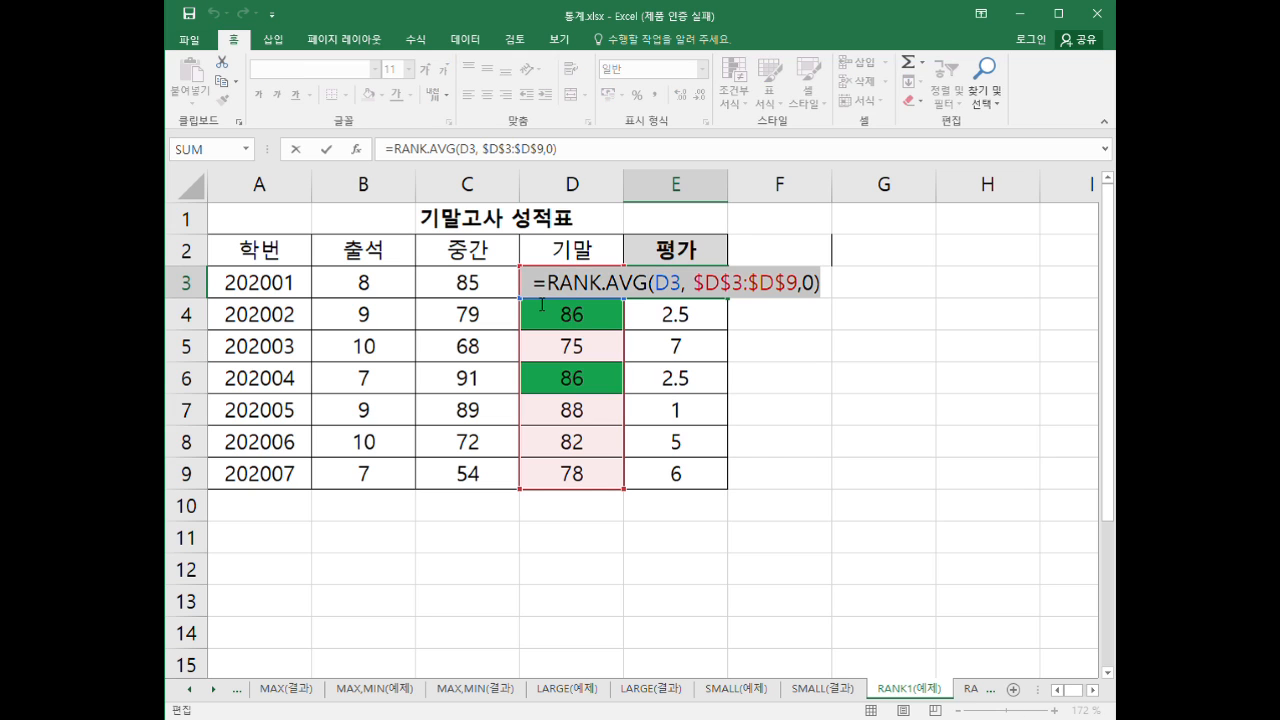
key(Escape)
click(760, 281)
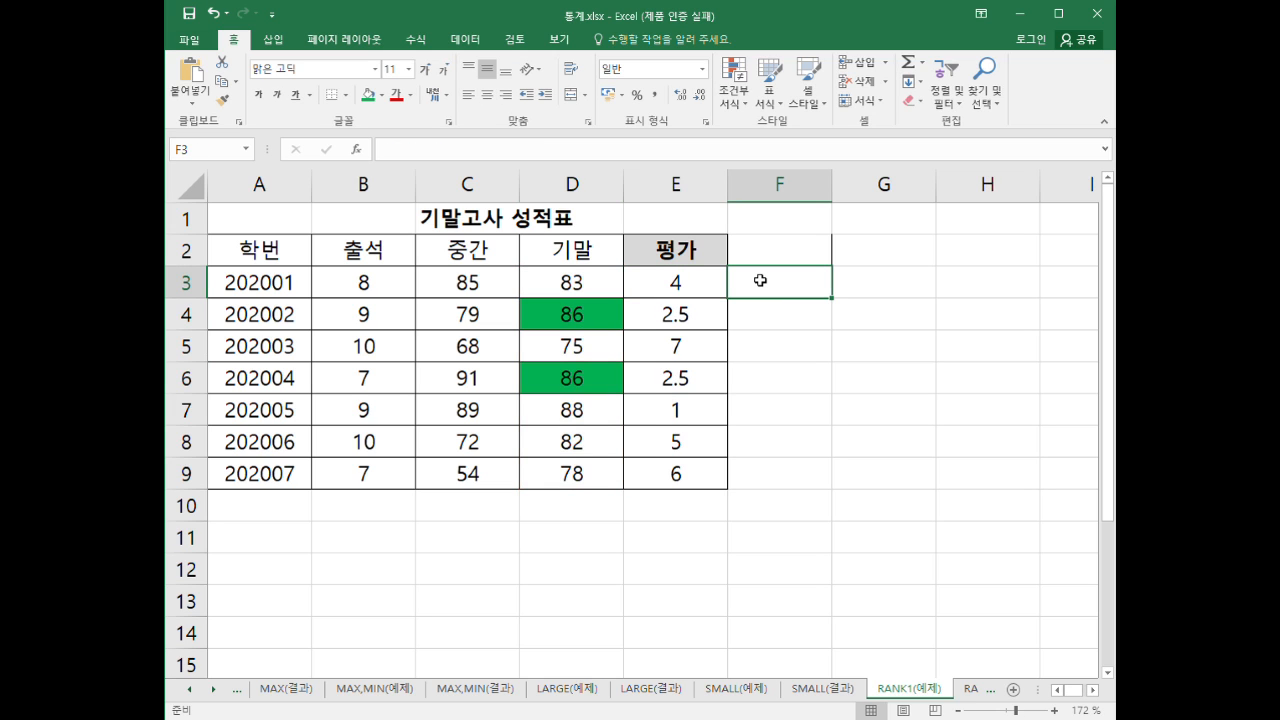
key(ctrl+v)
- Change the function in F3 to RANK.EQ and fill the formula down through F9
double_click(775, 289)
drag(849, 288, 806, 290)
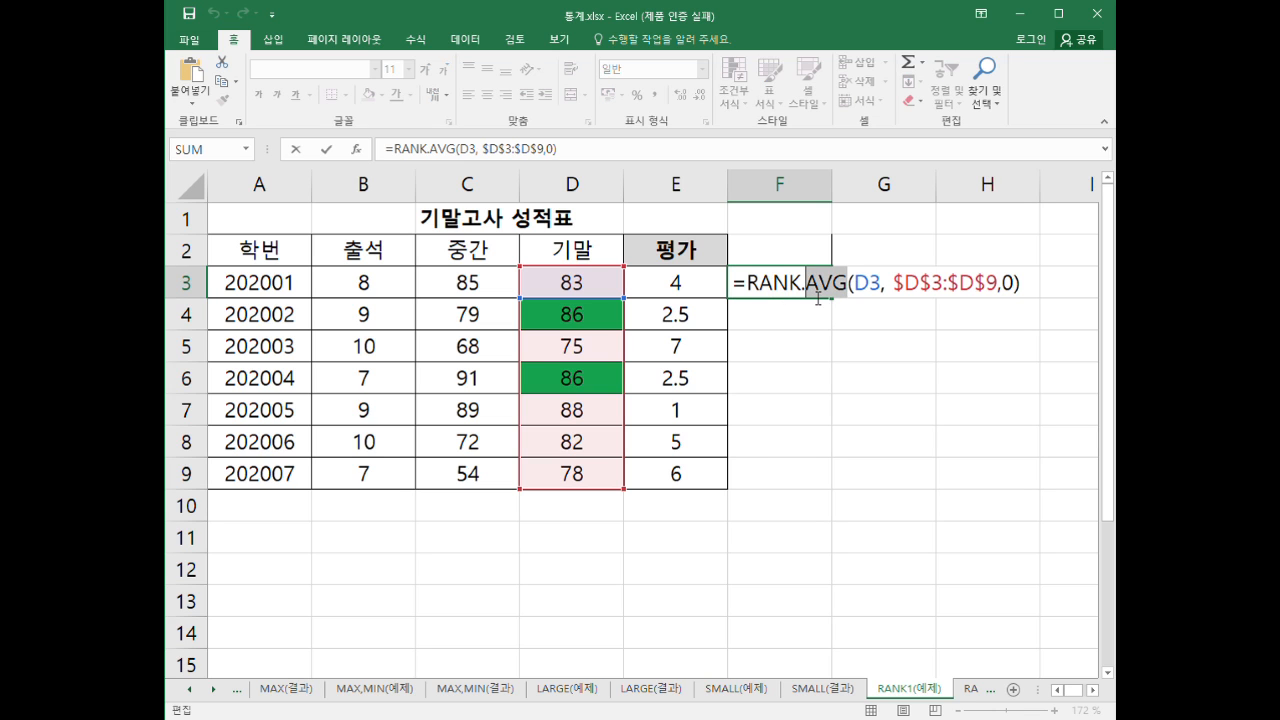
text(r)
key(BackSpace)
text(eq)
key(Return)
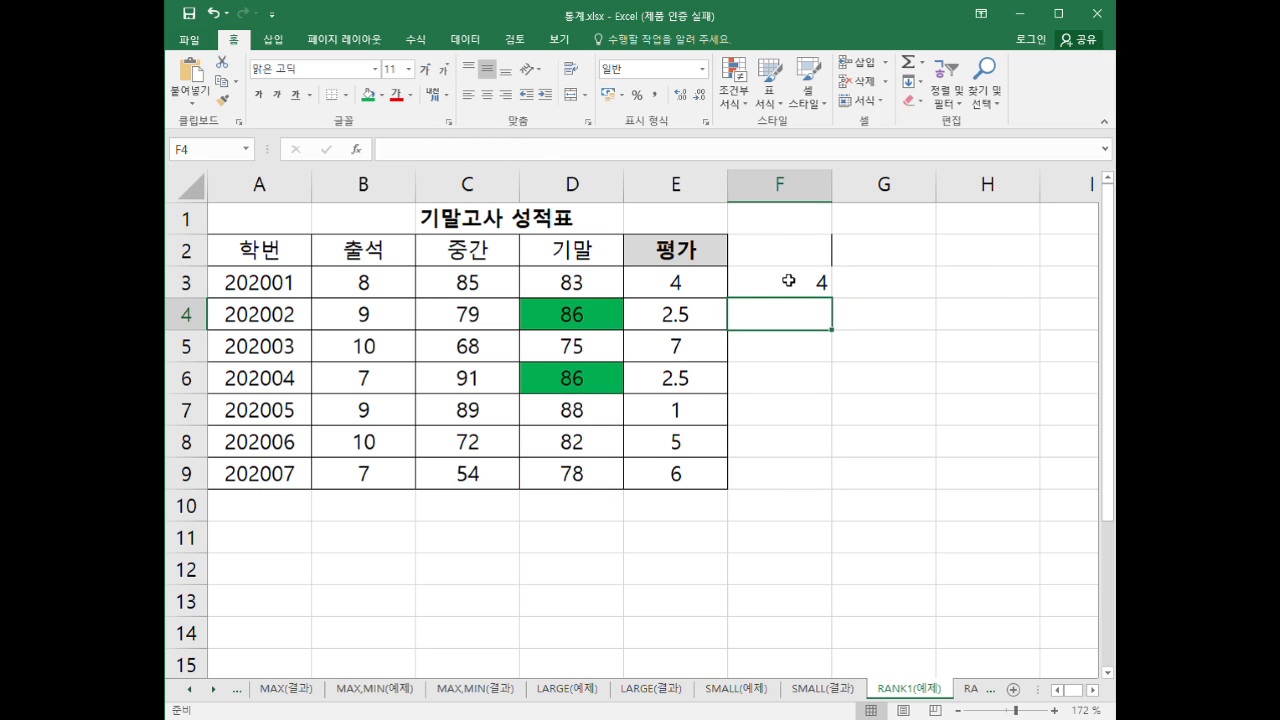
click(789, 281)
drag(833, 299, 822, 490)
click(884, 441)
- Highlight the two RANK.EQ ranks in F4 and F6 with a green fill
click(812, 322)
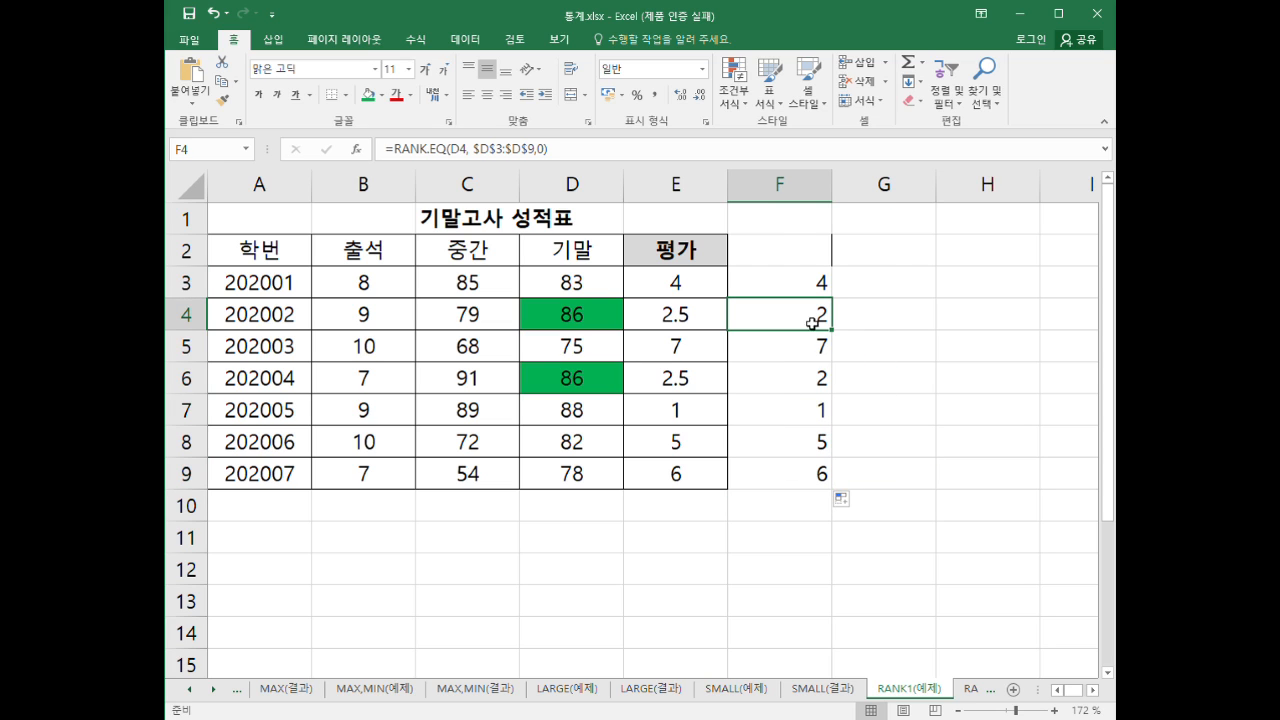
ctrl+click(817, 378)
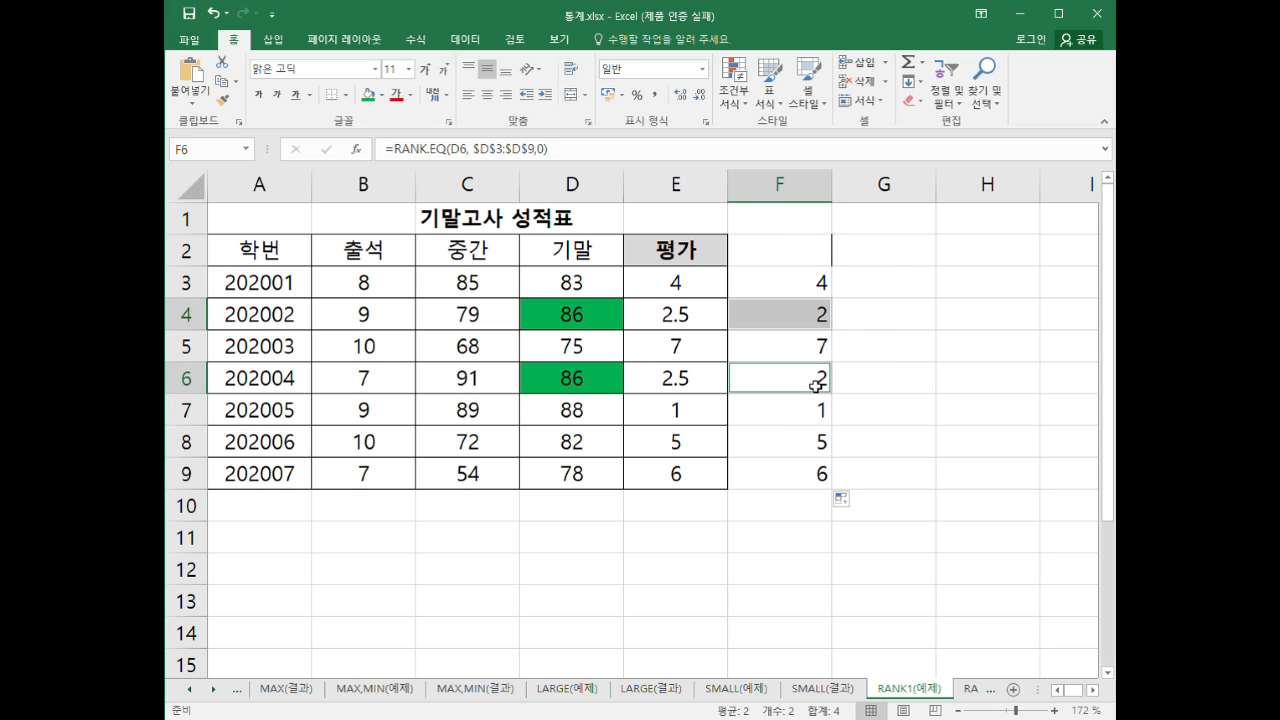
click(368, 94)
click(724, 480)
- Compare the RANK.AVG ranks in E4 and E6 with the RANK.EQ ranks in F4 and F6
click(690, 288)
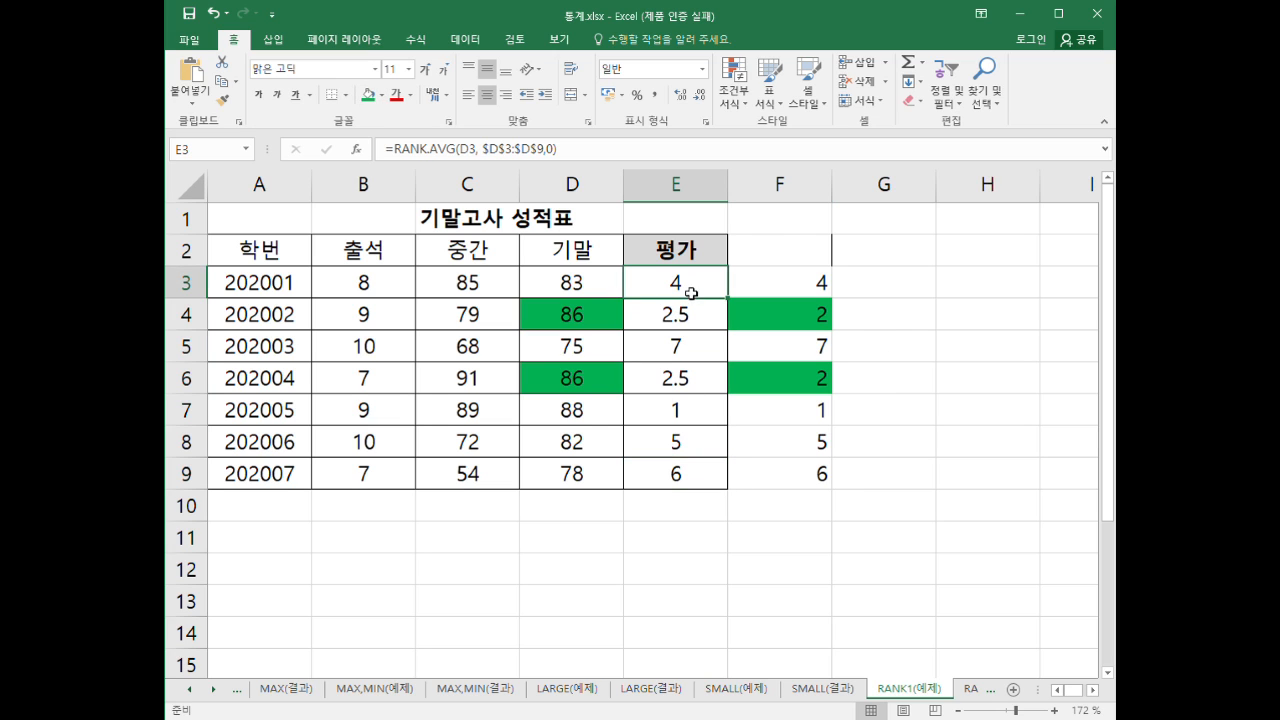
click(690, 318)
click(820, 320)
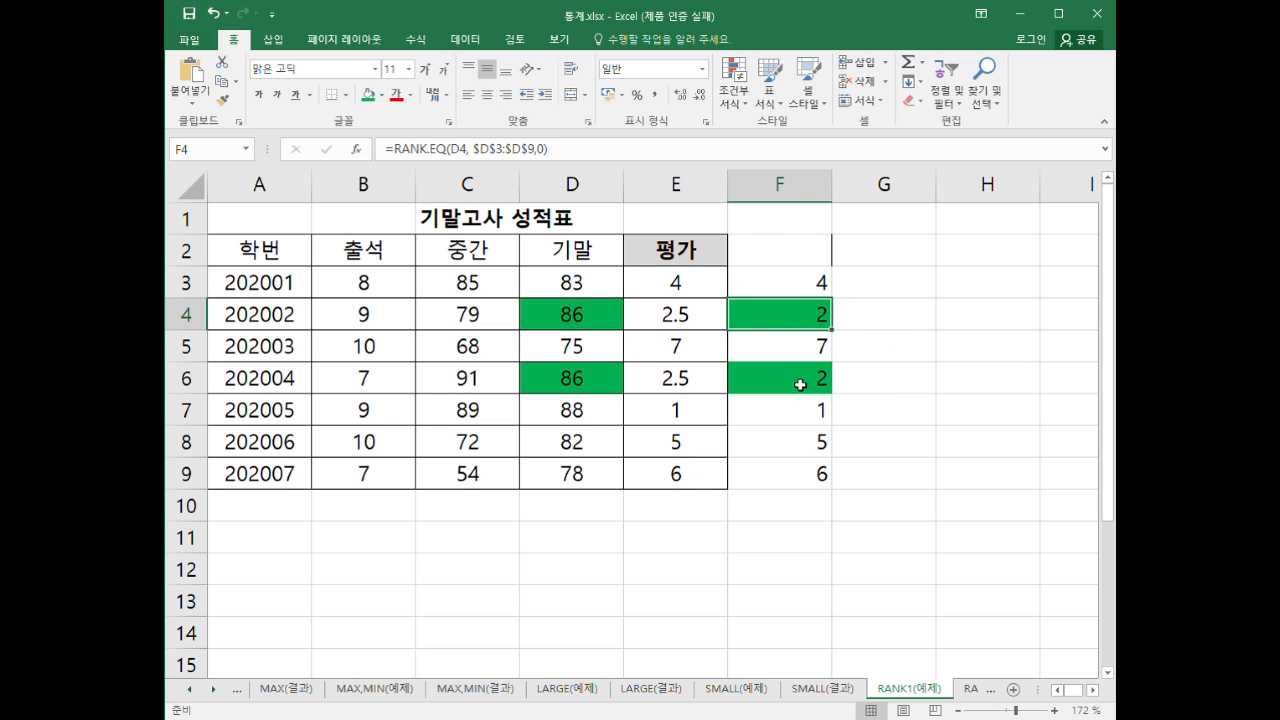
click(797, 375)
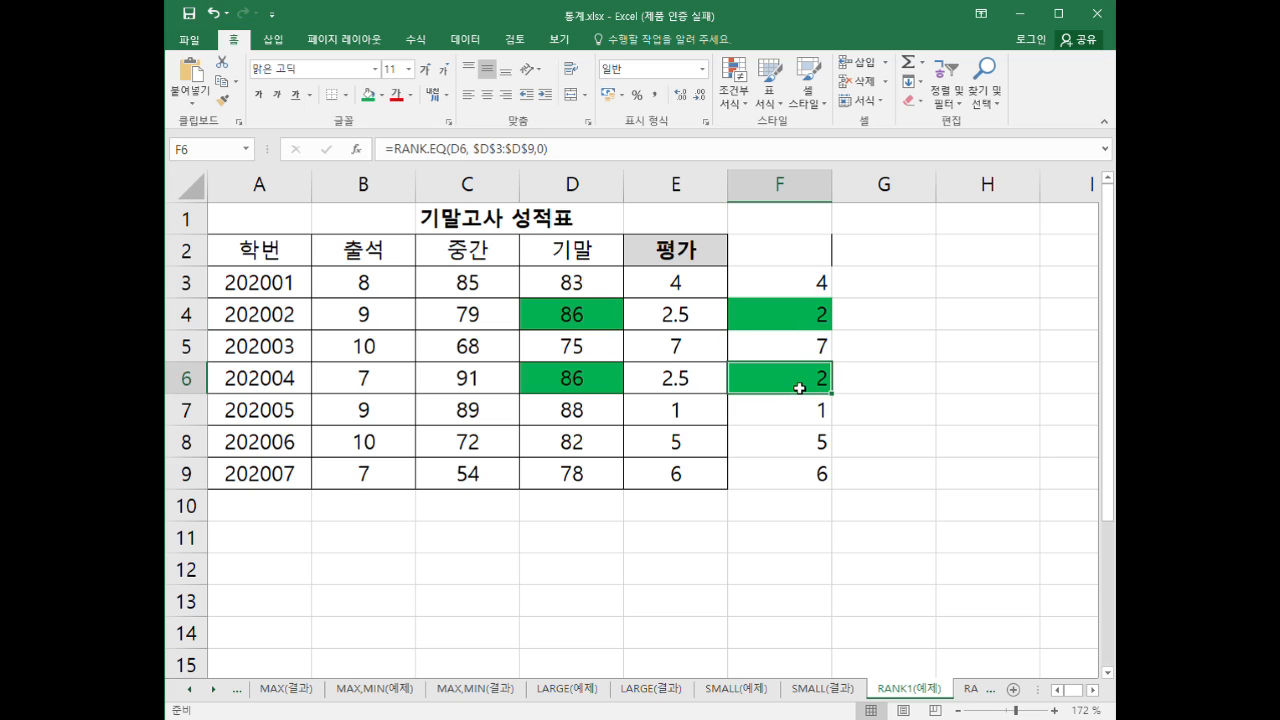
click(763, 322)
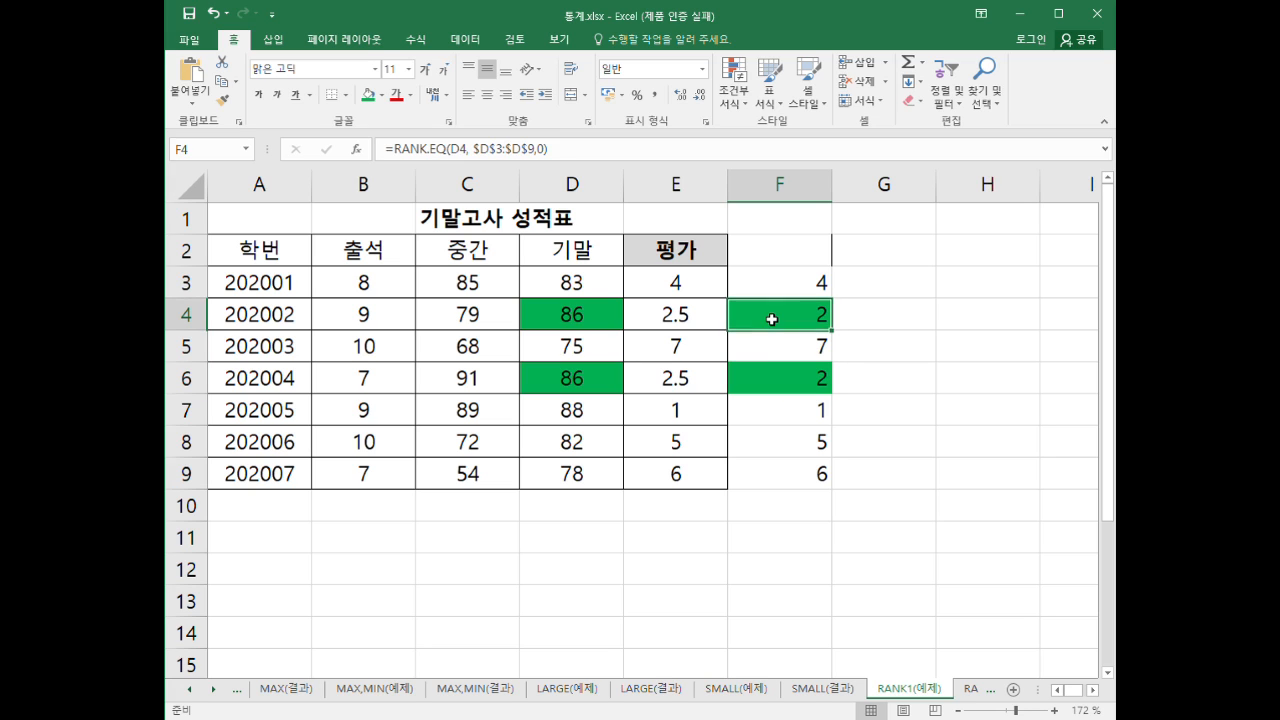
click(692, 324)
click(683, 381)
click(692, 324)
click(690, 374)
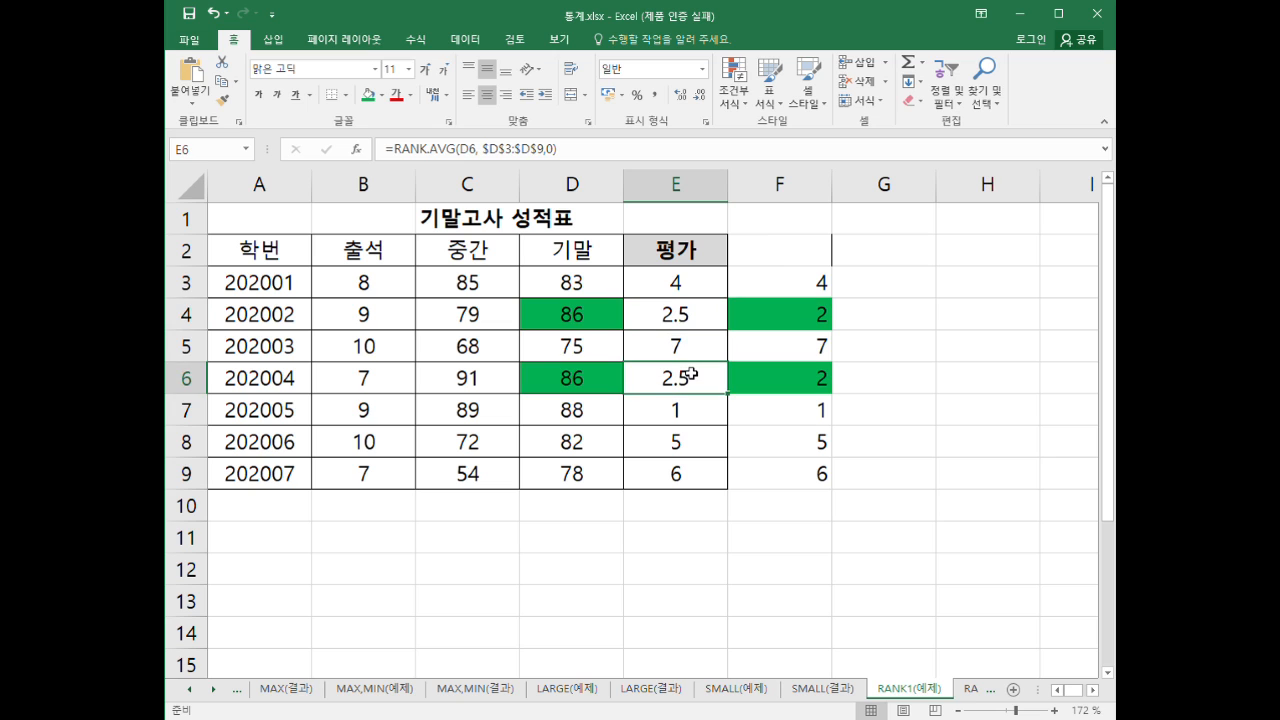
click(702, 327)
click(686, 378)
- Inspect the AVG part of the function name in the E3 formula
double_click(689, 291)
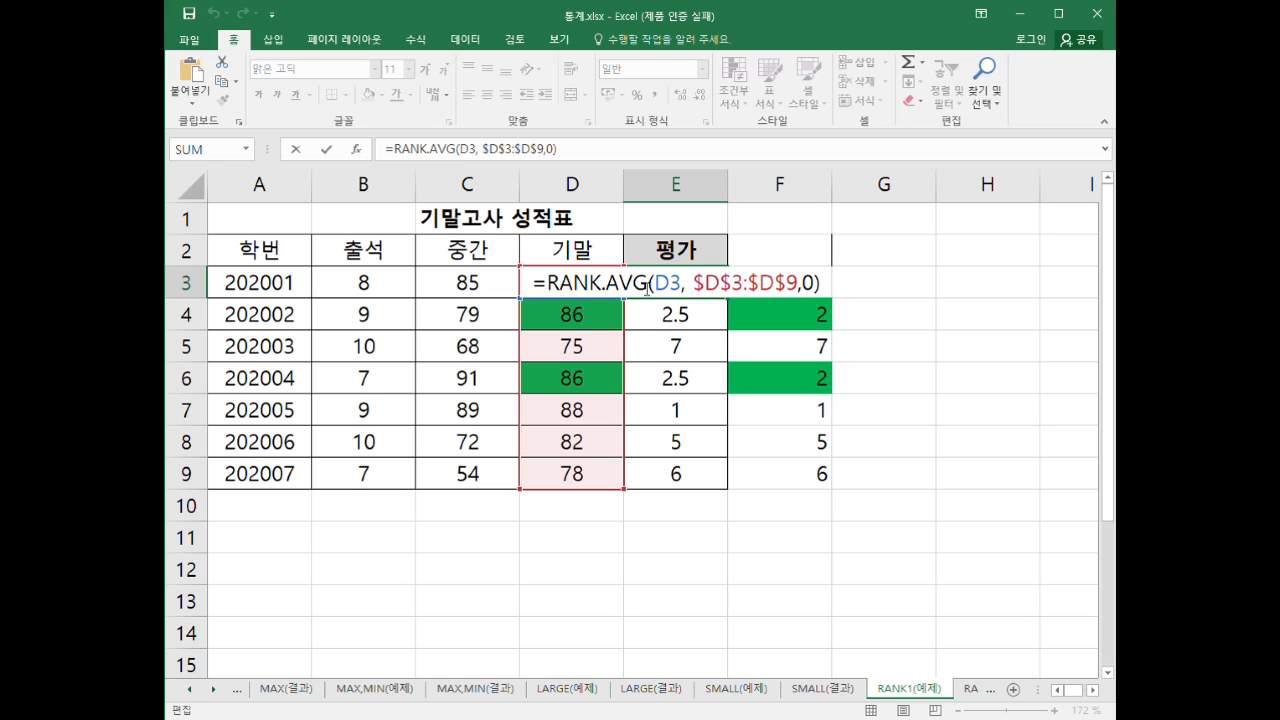
drag(648, 287, 608, 289)
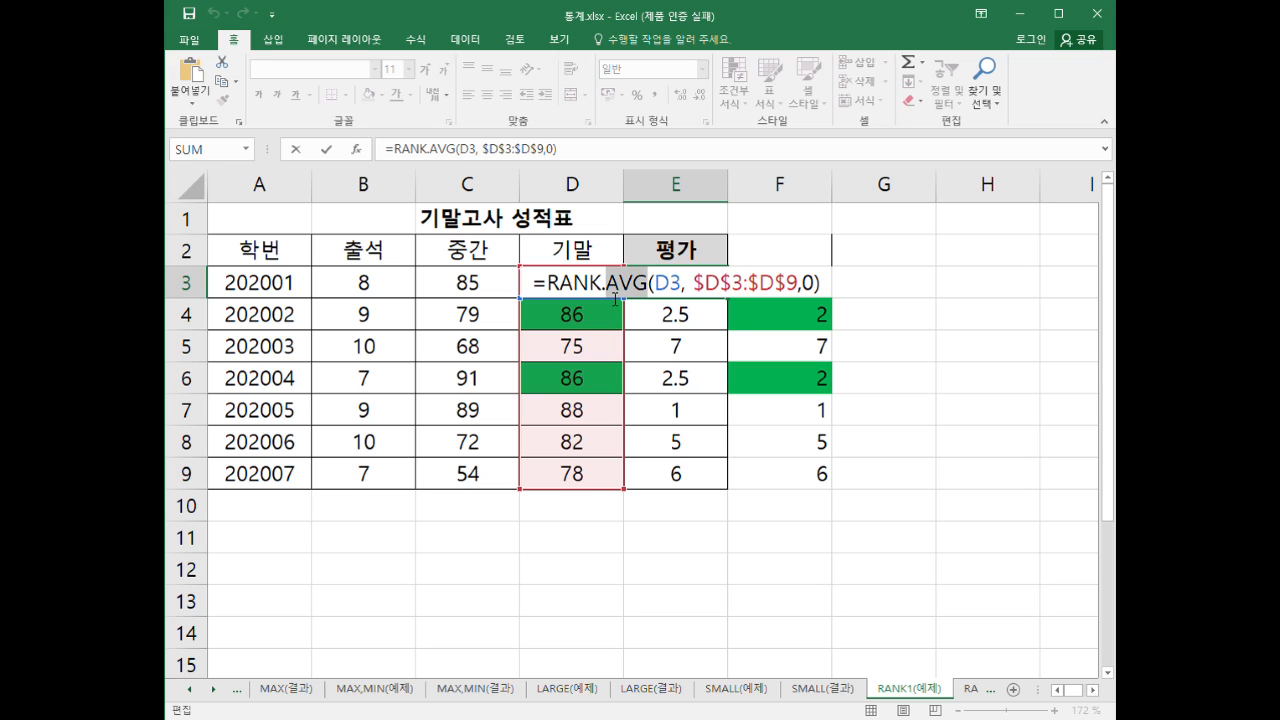
click(592, 290)
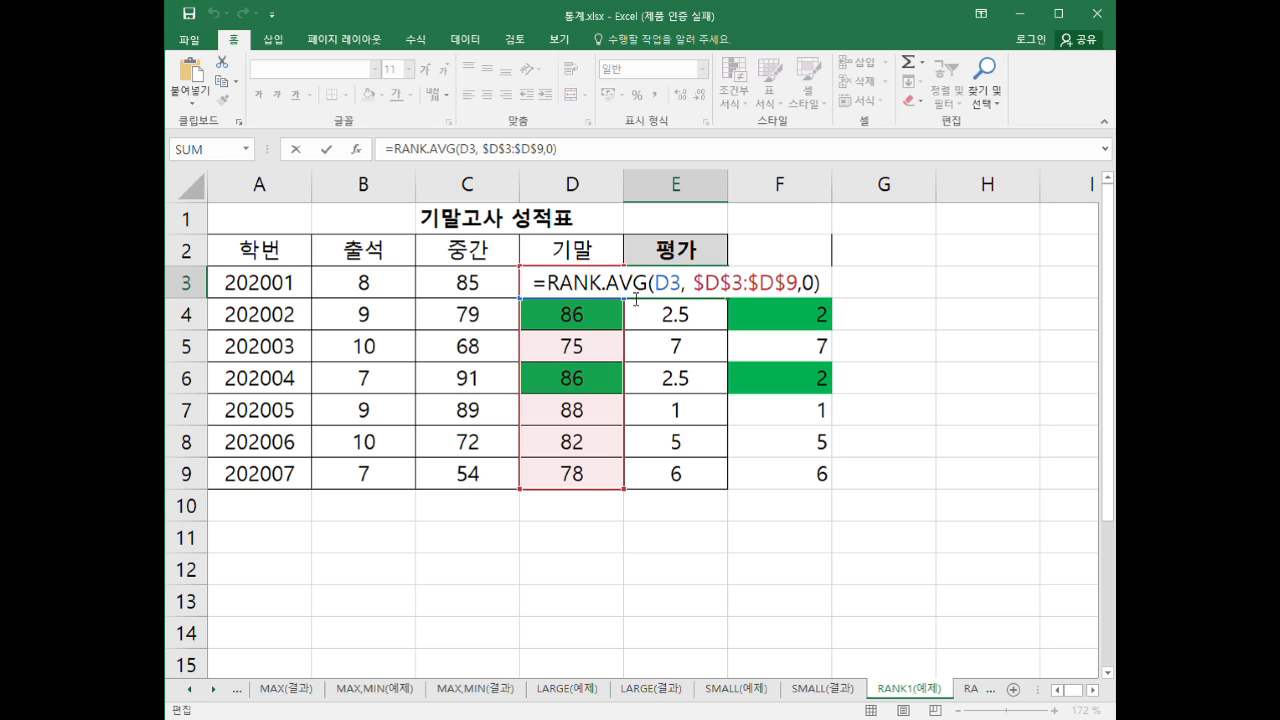
key(ctrl+Return)
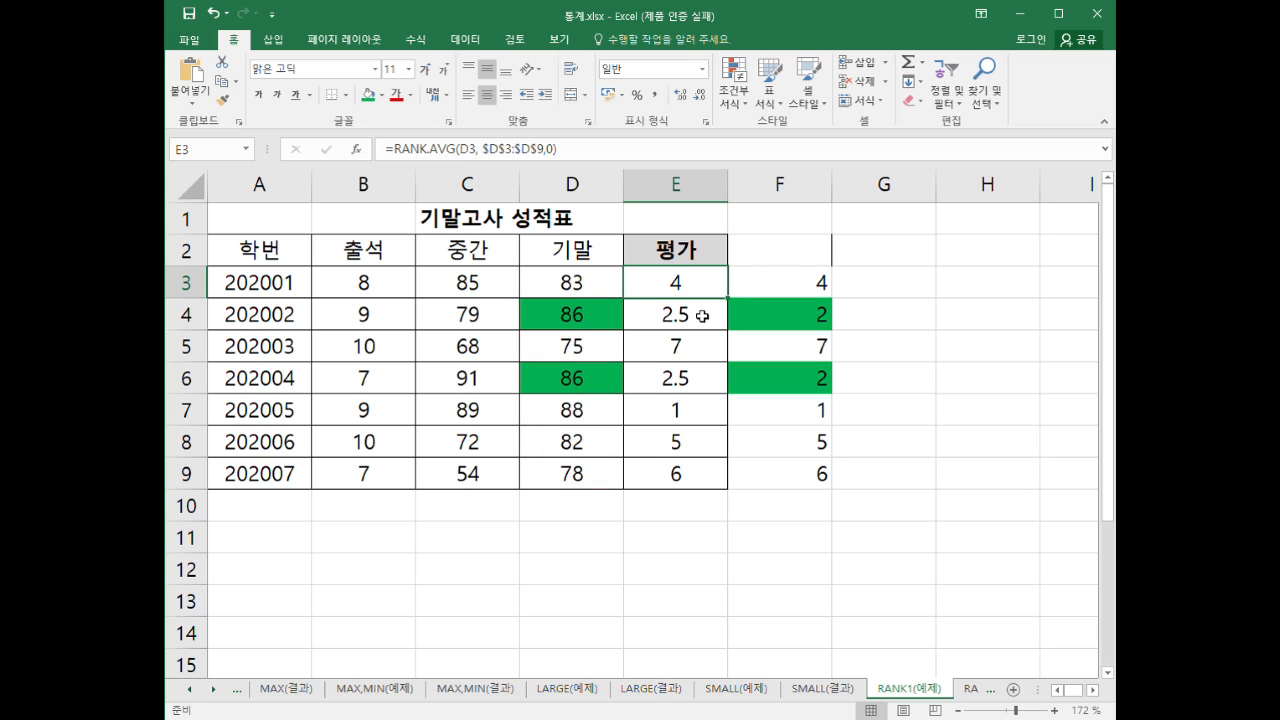
- Examine the tied ranks in E4 and E6 against the whole range E3:E9 and recheck the E3 formula
click(703, 317)
click(690, 376)
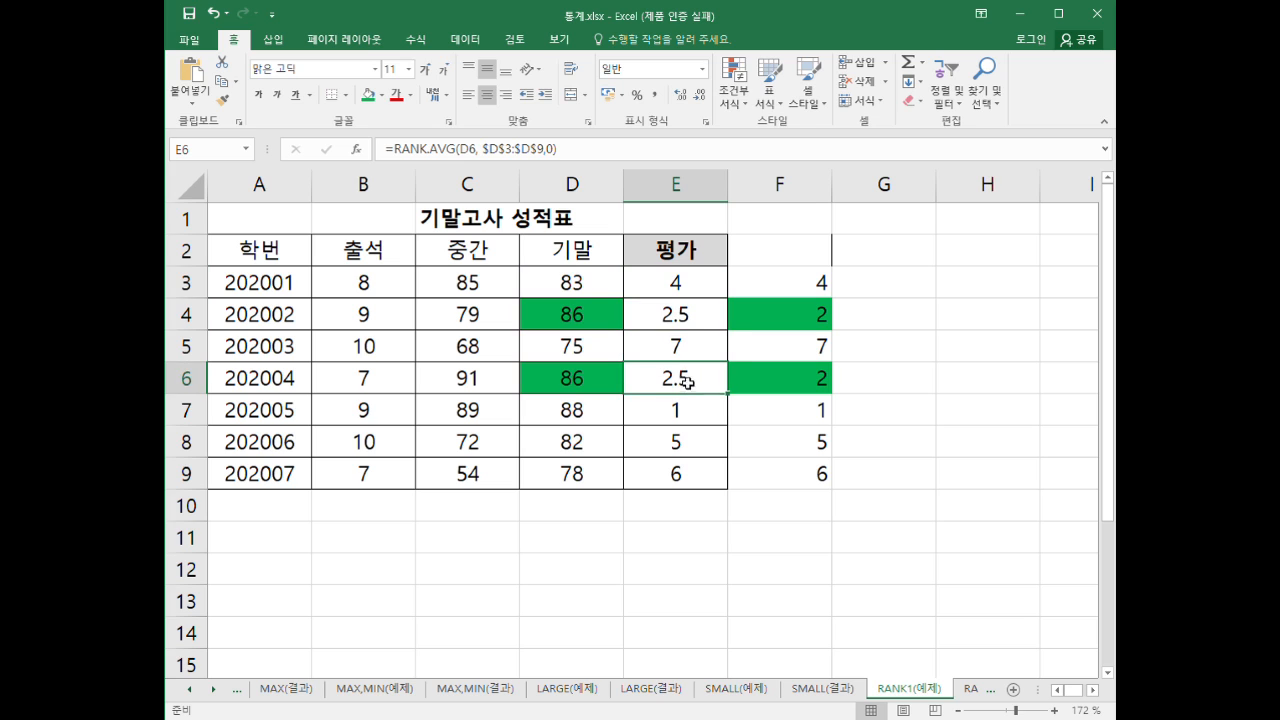
click(709, 318)
click(690, 378)
click(704, 328)
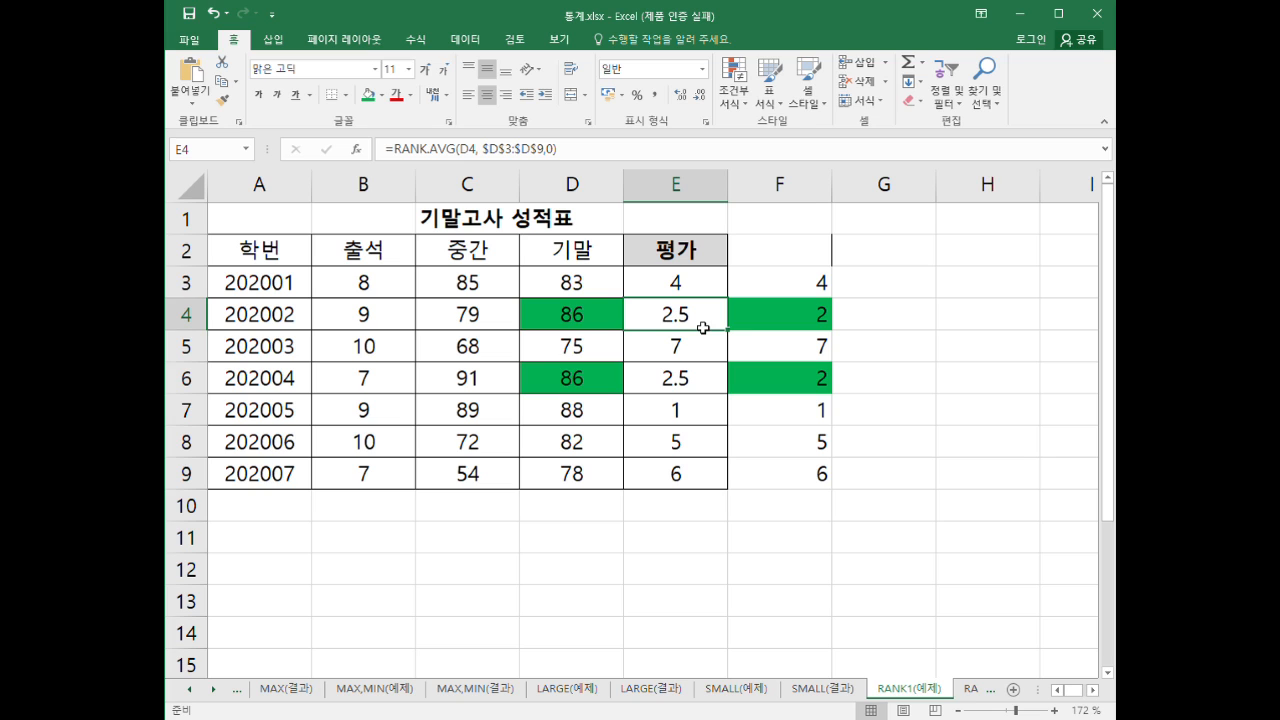
click(695, 373)
click(703, 323)
drag(708, 291, 685, 473)
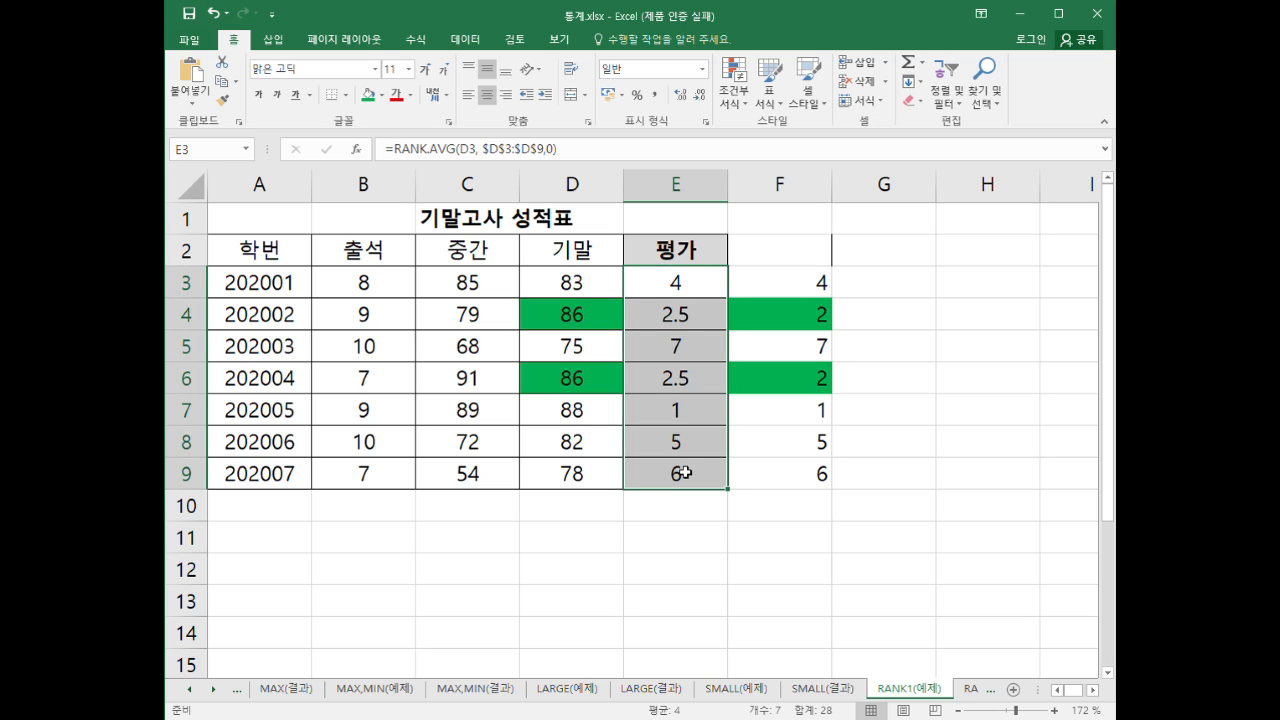
click(690, 320)
click(684, 380)
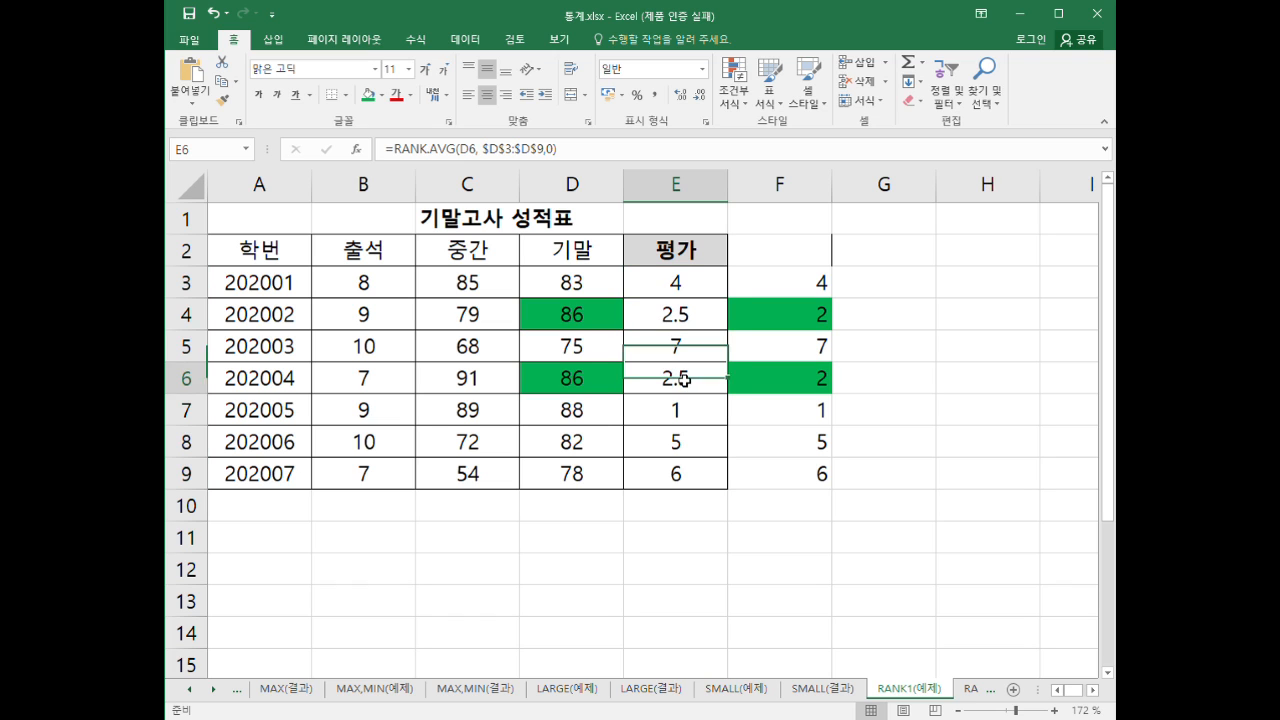
click(684, 316)
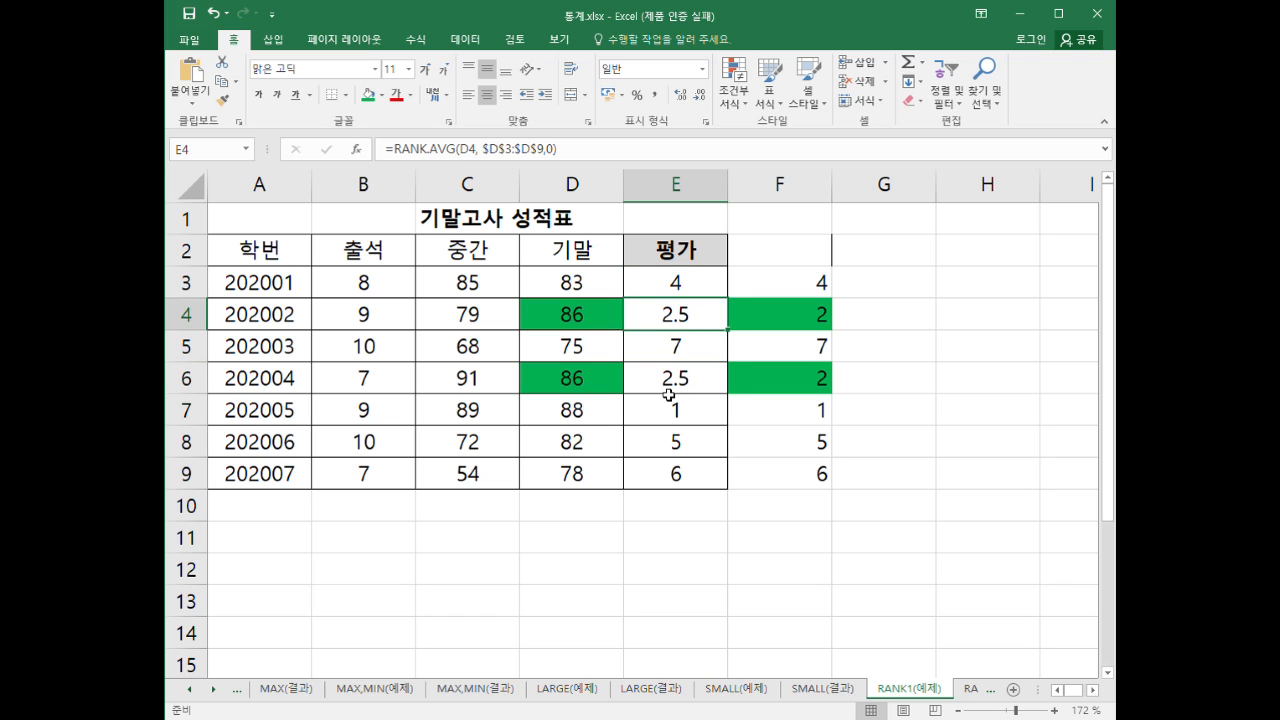
double_click(674, 293)
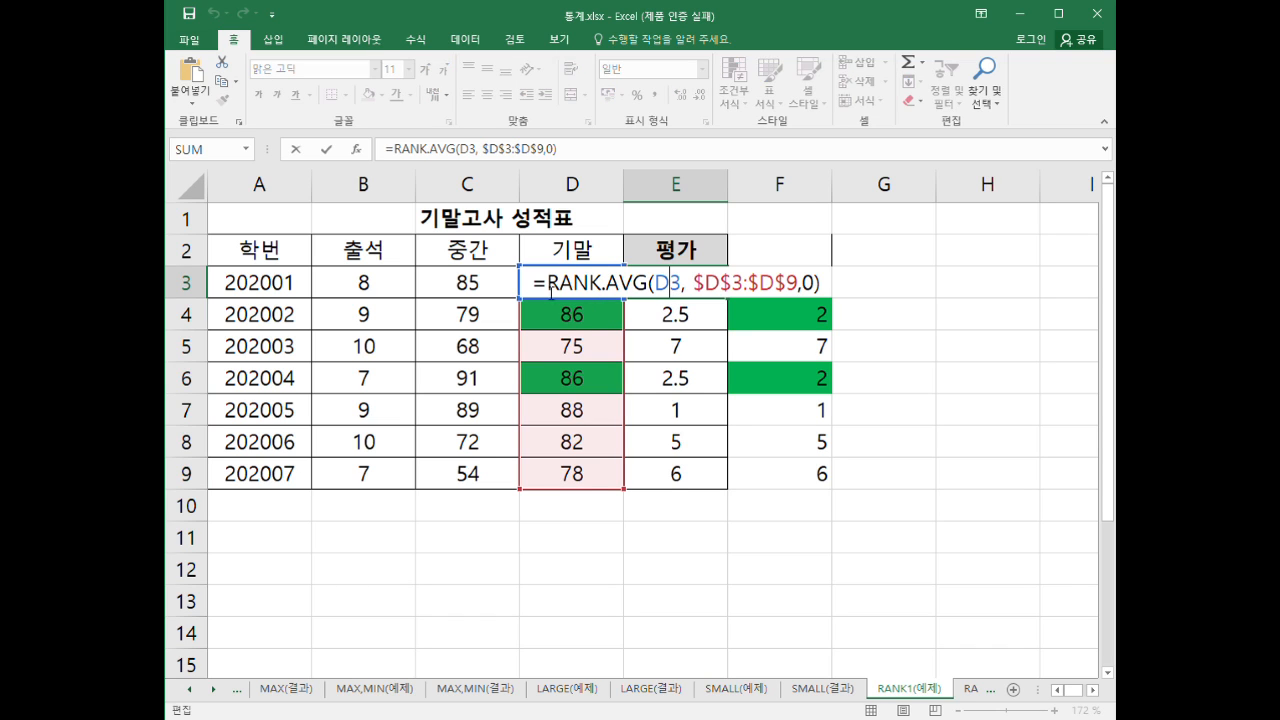
key(Escape)
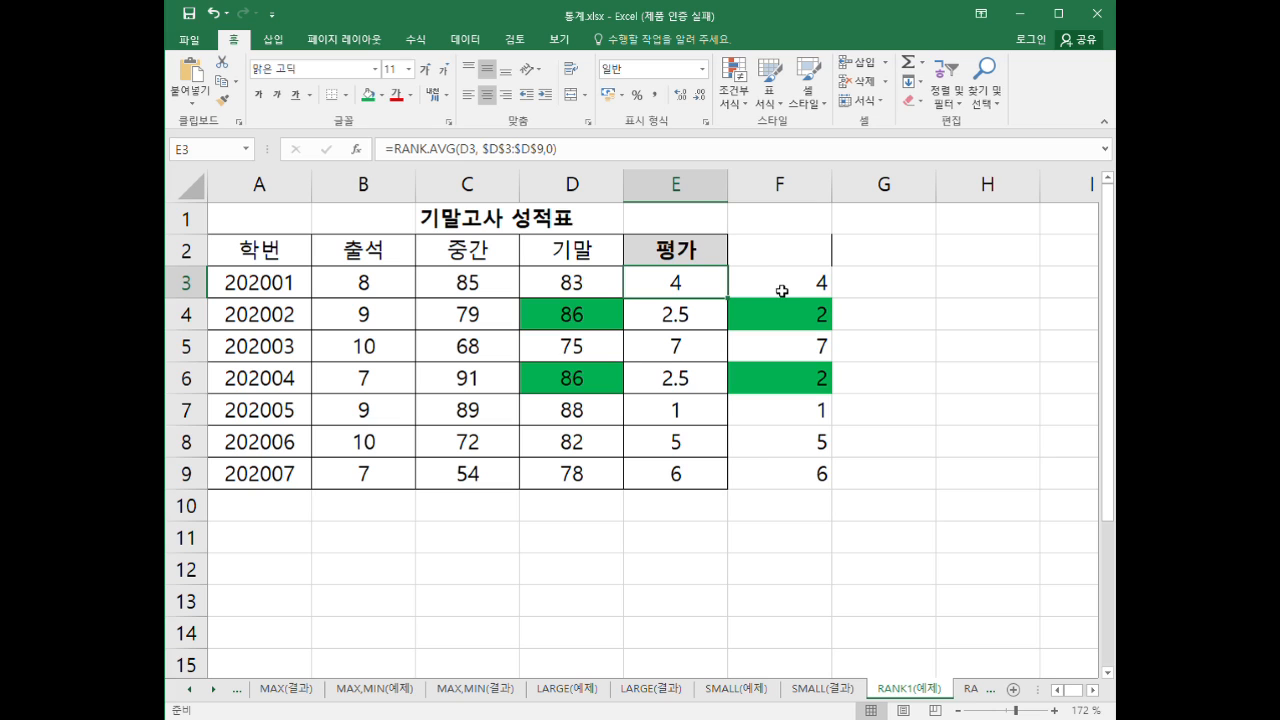
- Compare the RANK.EQ column F3:F9 with the RANK.AVG column E3:E9, focusing on E4, E6 and E7
click(786, 283)
drag(786, 283, 786, 471)
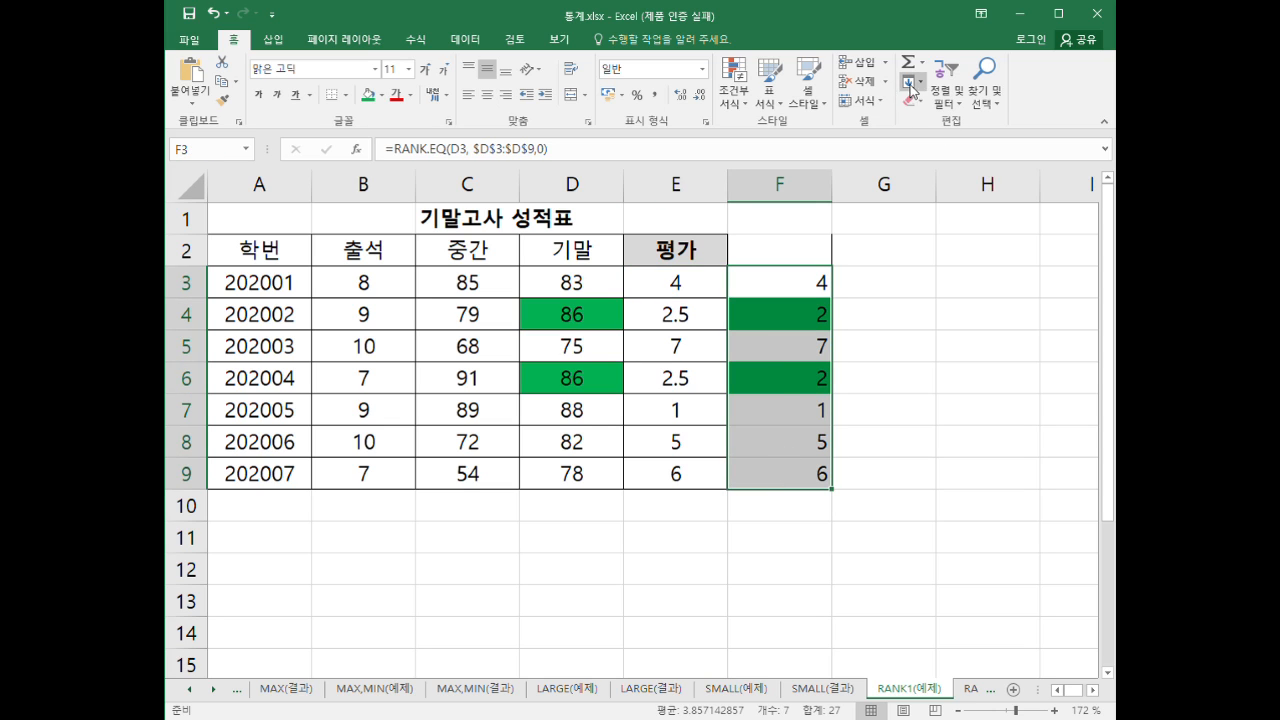
click(772, 450)
drag(694, 291, 694, 478)
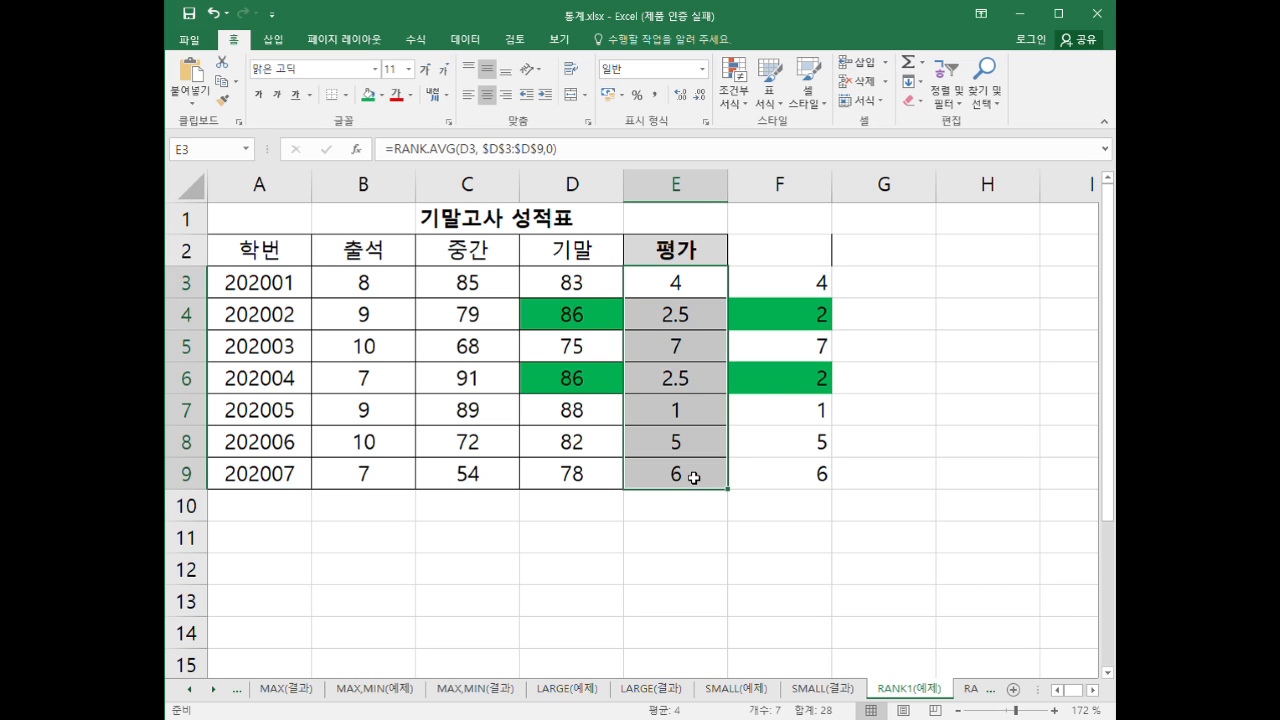
click(699, 321)
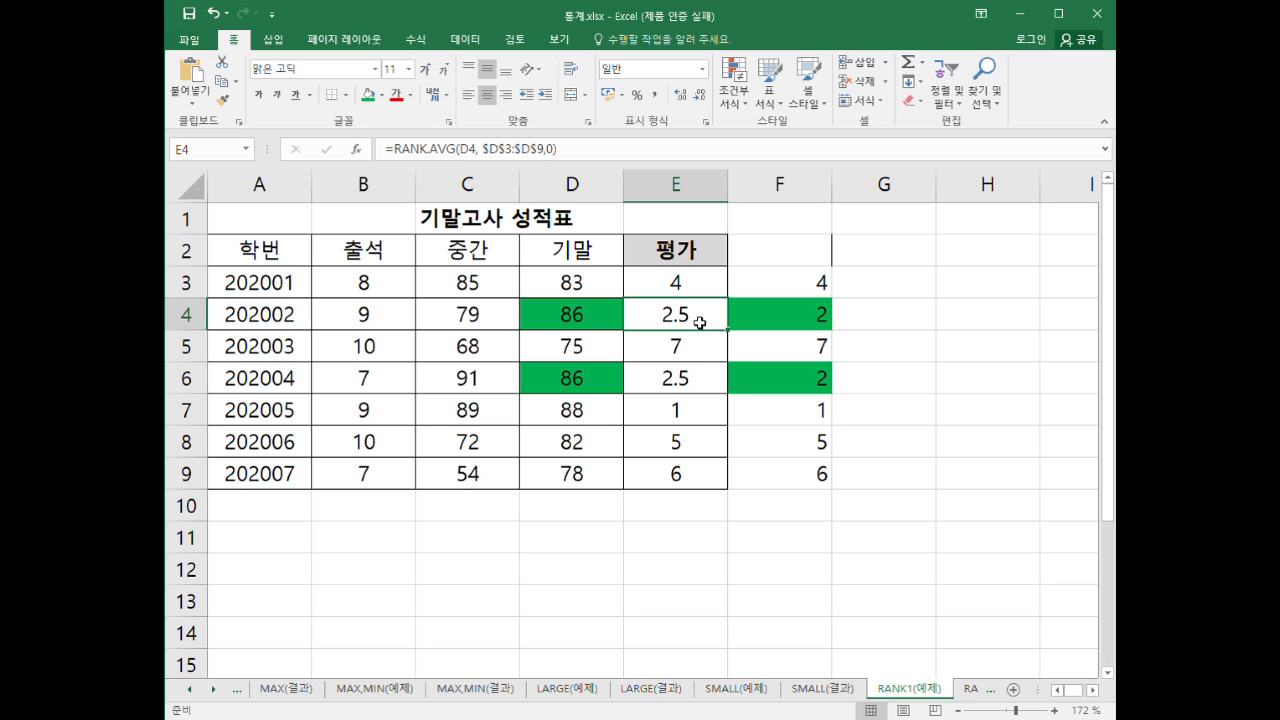
ctrl+click(699, 395)
ctrl+click(699, 419)
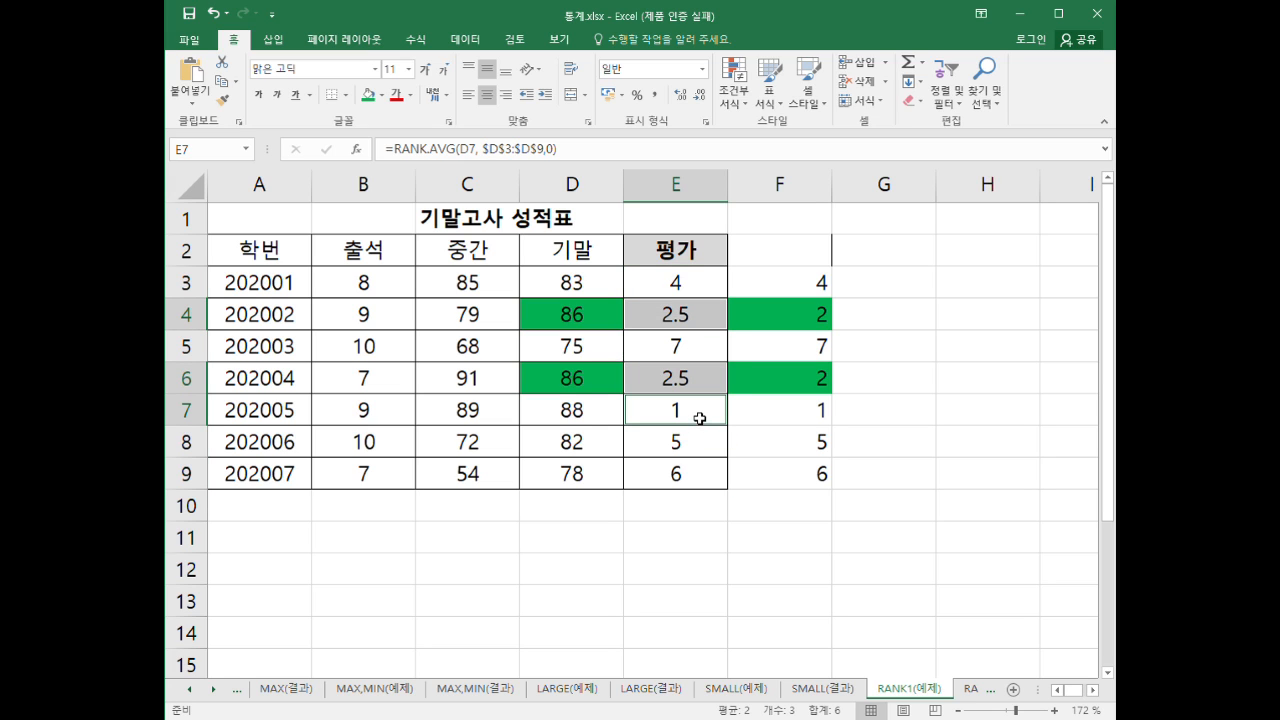
- Wrap the E3 formula in an IF that gives "상위권" for ranks up to 3: =if(RANK.AVG(D3, $D$3:$D$9,0)<=3, "상위권",
double_click(700, 287)
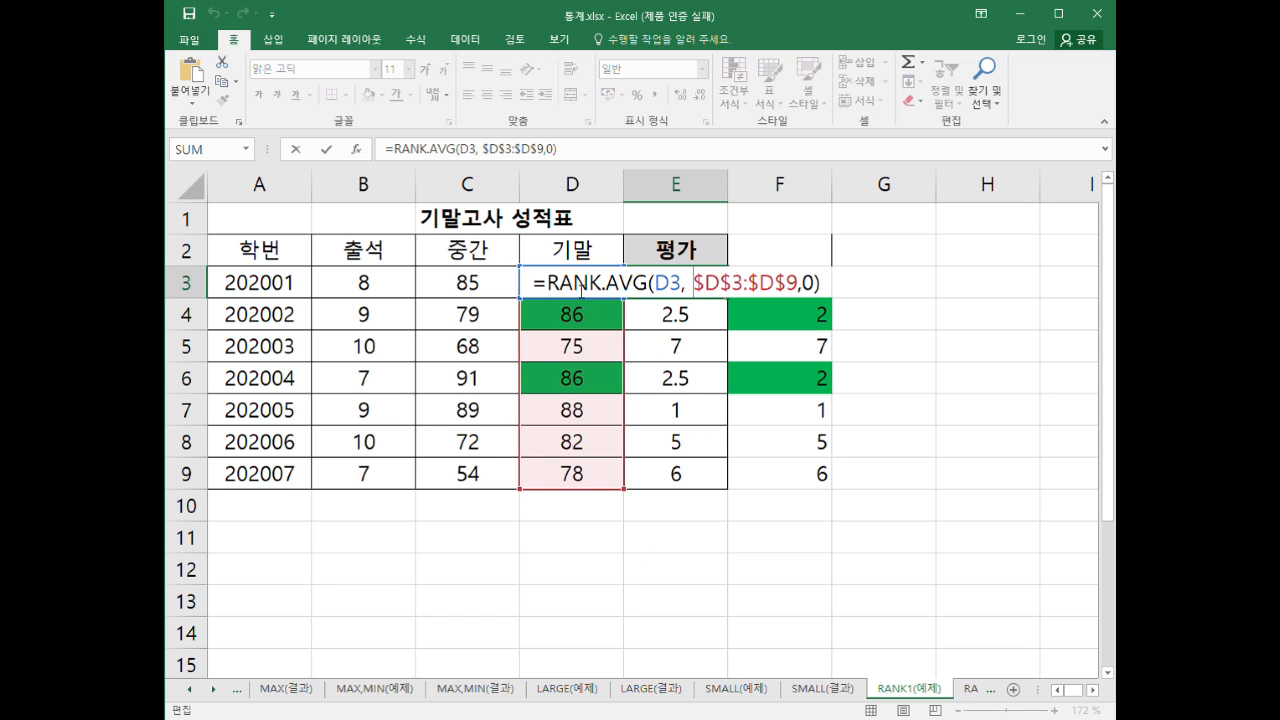
text(if()
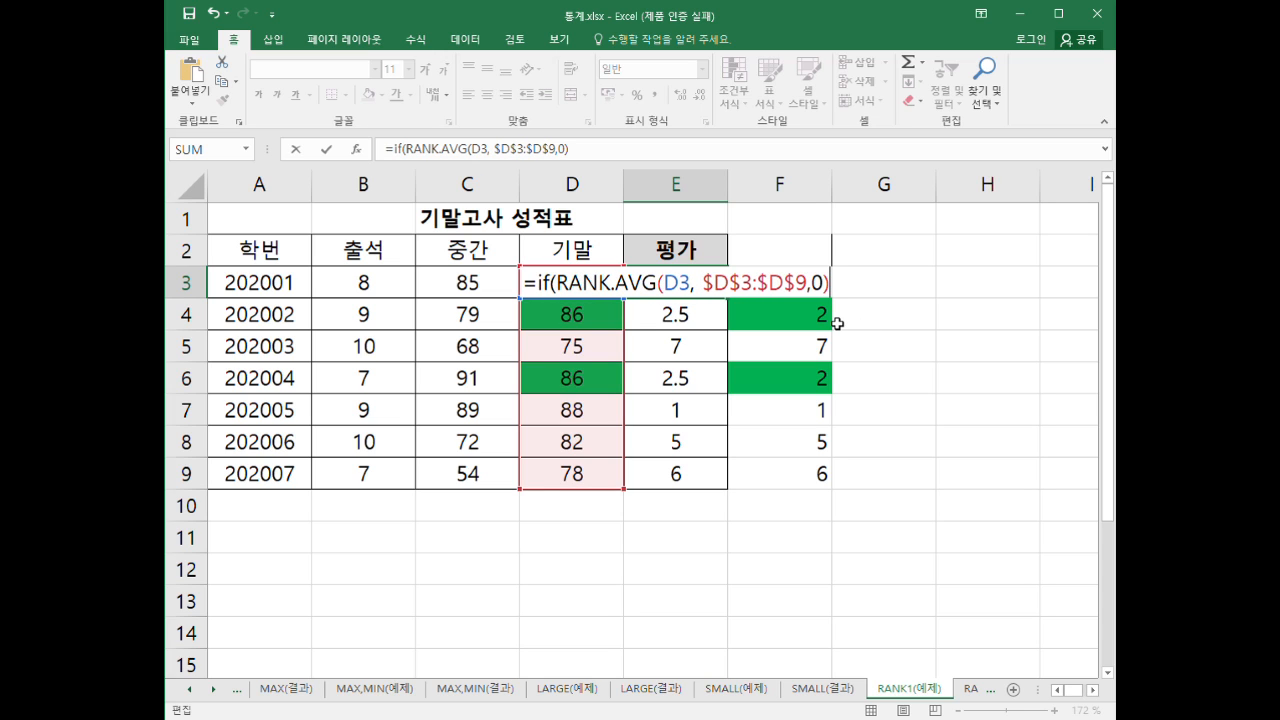
text(<=3)
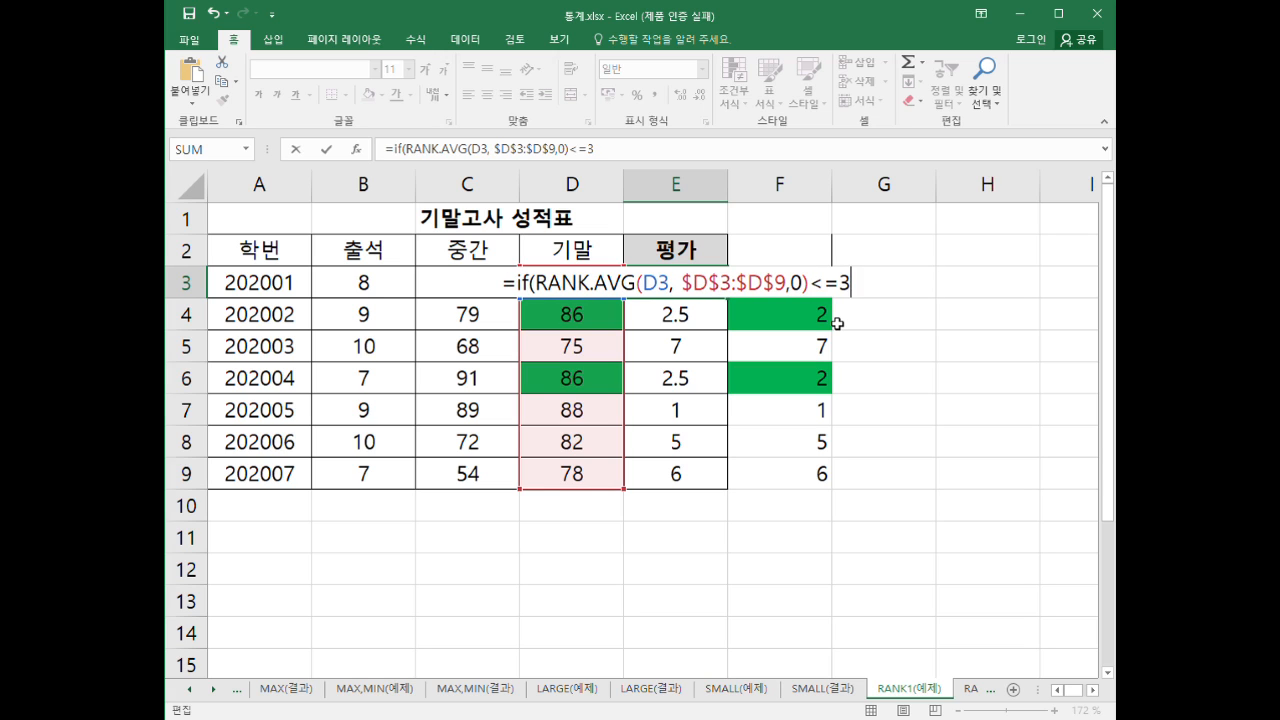
text(, )
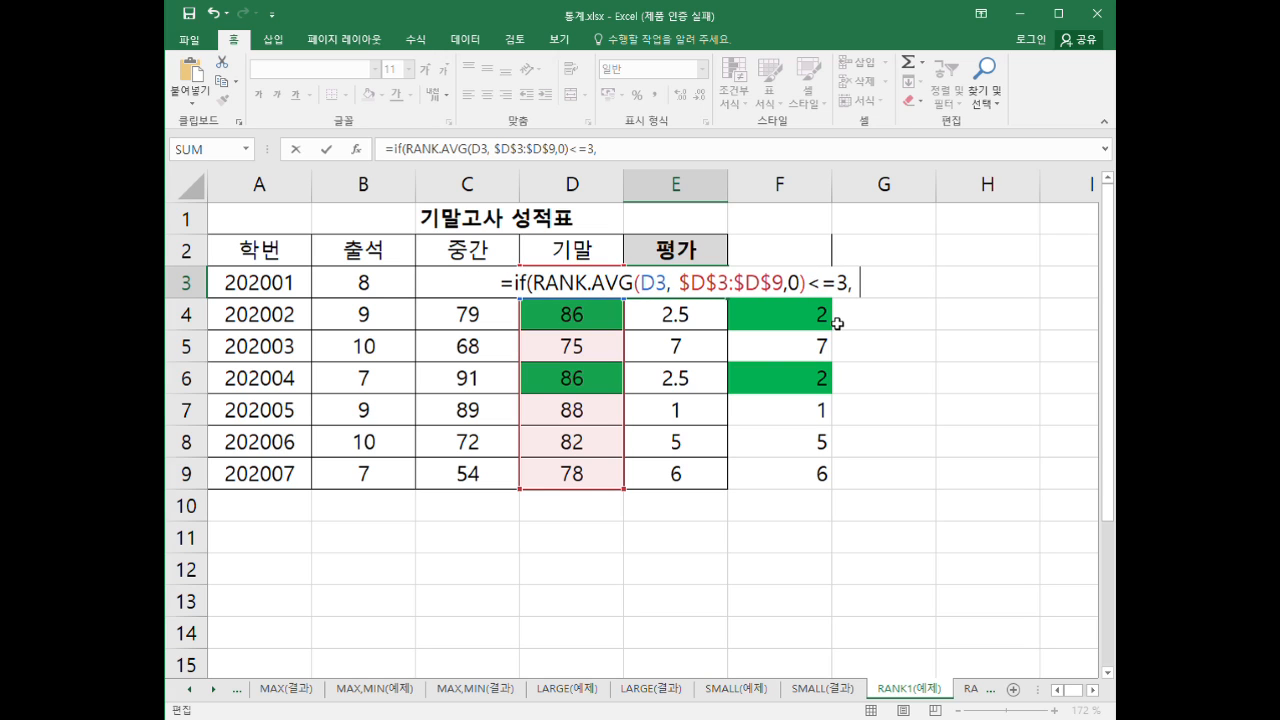
text("상우권")
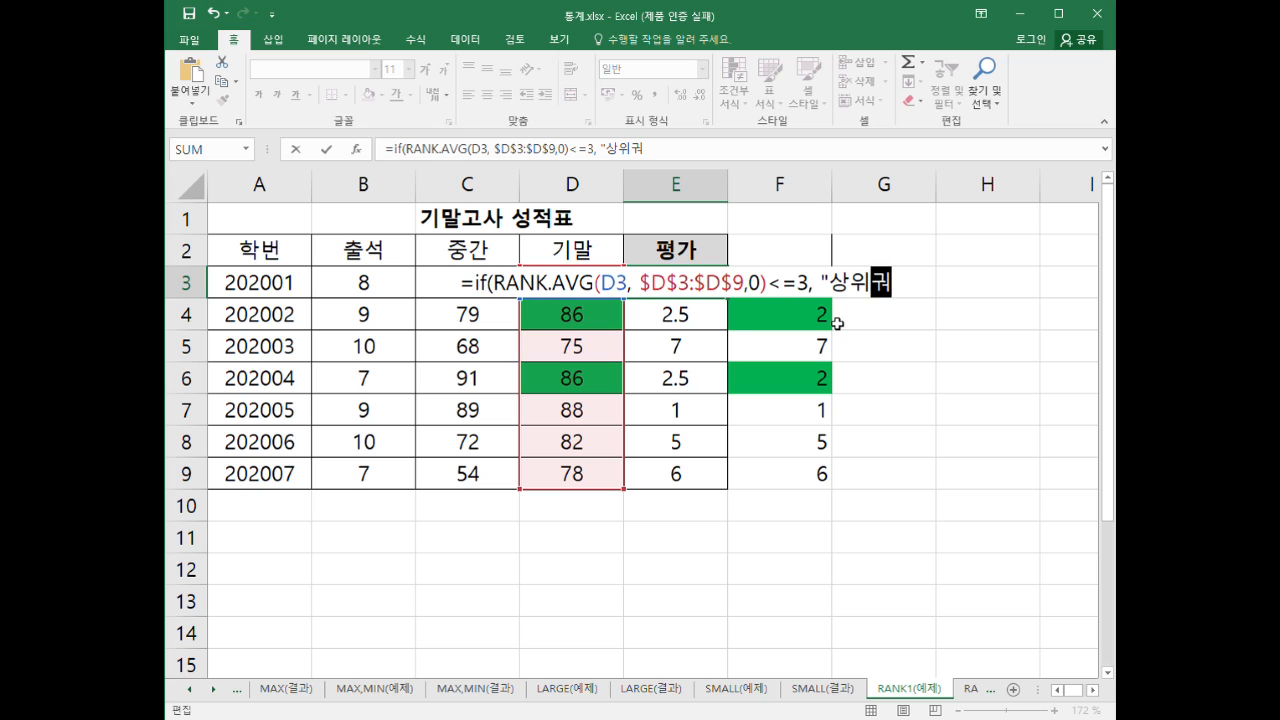
text(,)
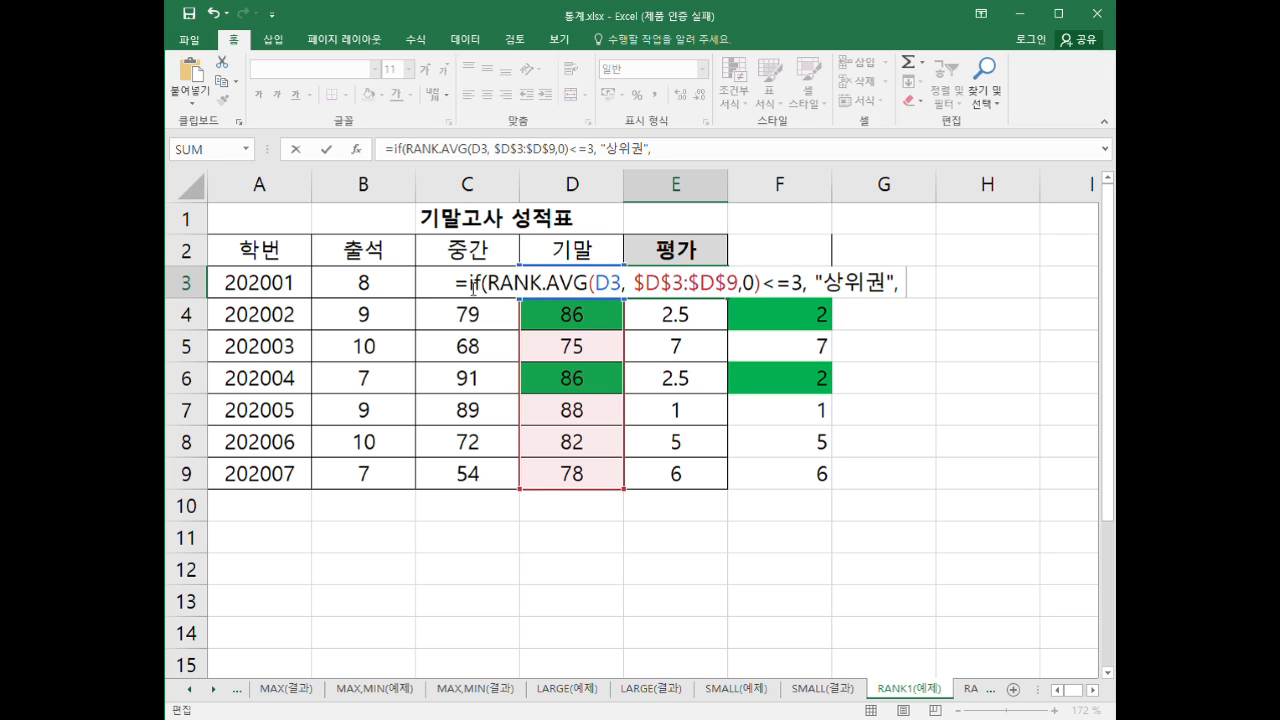
- Copy the if(RANK.AVG(D3, $D$3:$D$9,0) part of the E3 formula and append it as a nested test with <=5
drag(774, 272, 774, 286)
key(ctrl+c)
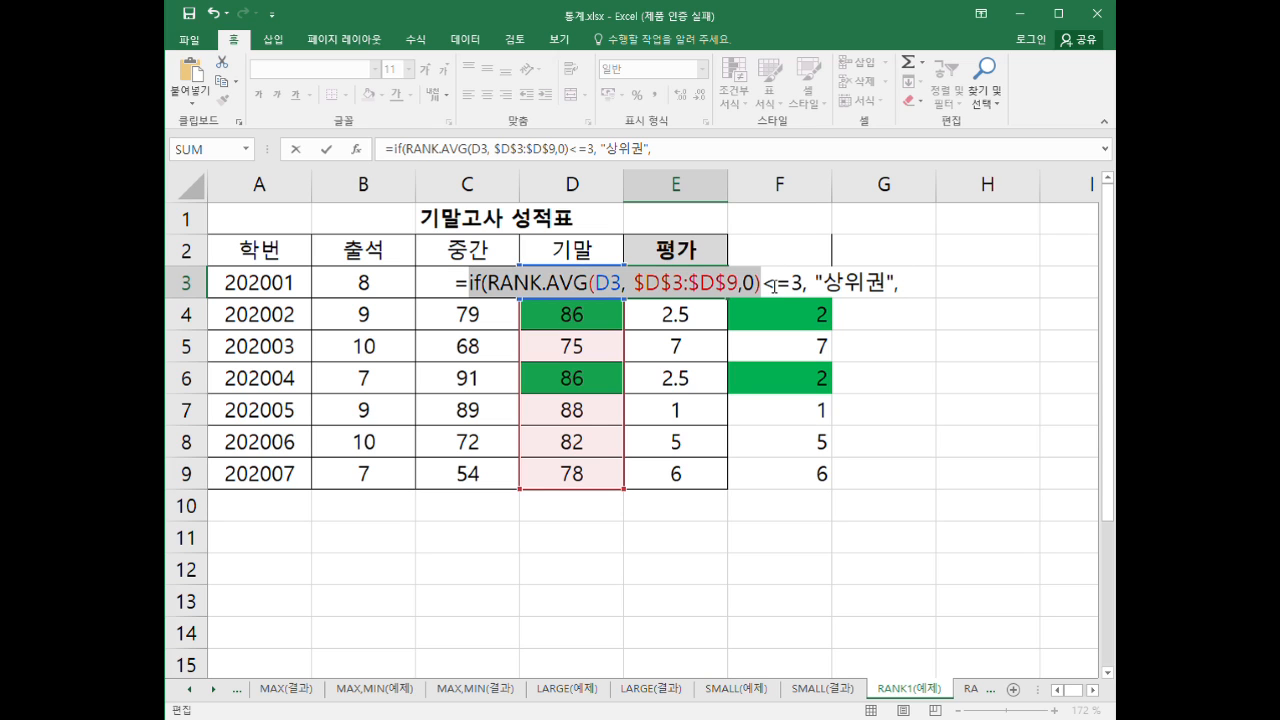
click(910, 285)
key(ctrl+v)
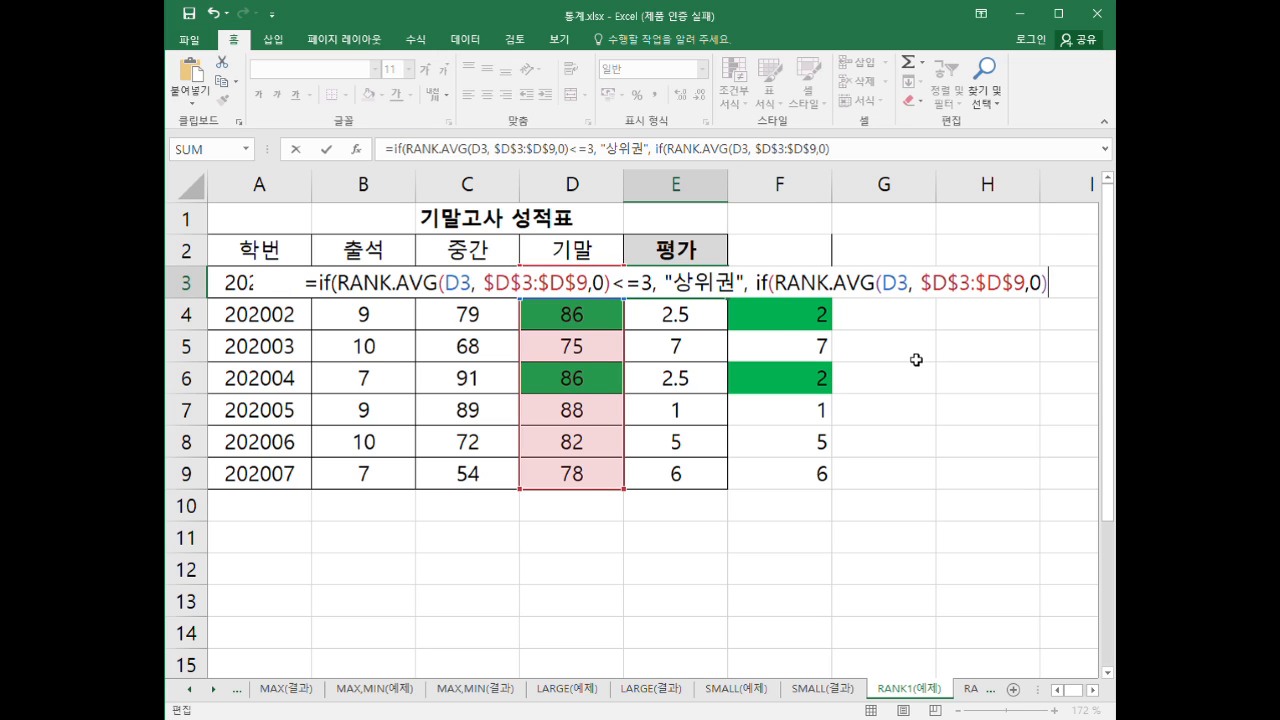
text(<)
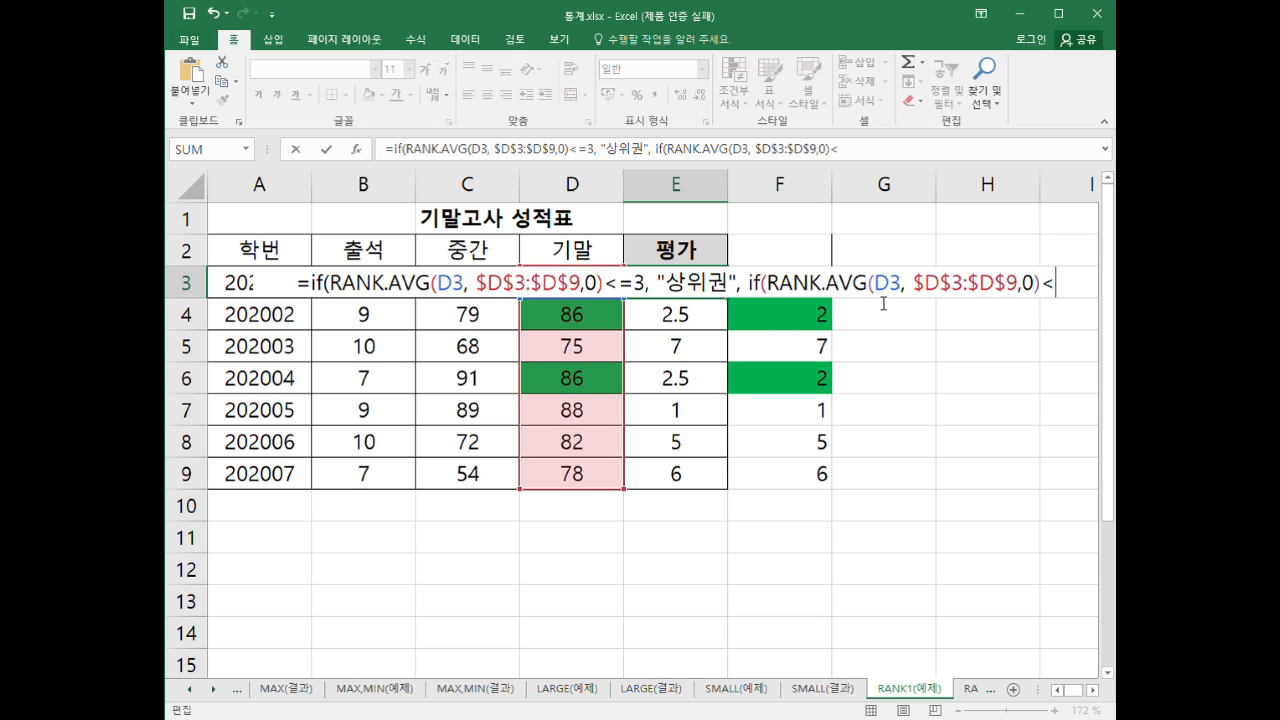
text(=5)
- Complete the nested IF in E3 with "중위권" if true and "하위권" otherwise, and fill the formula down to E9
text(, "wndd)
key(BackSpace)
key(BackSpace)
key(BackSpace)
key(BackSpace)
text(중위권",)
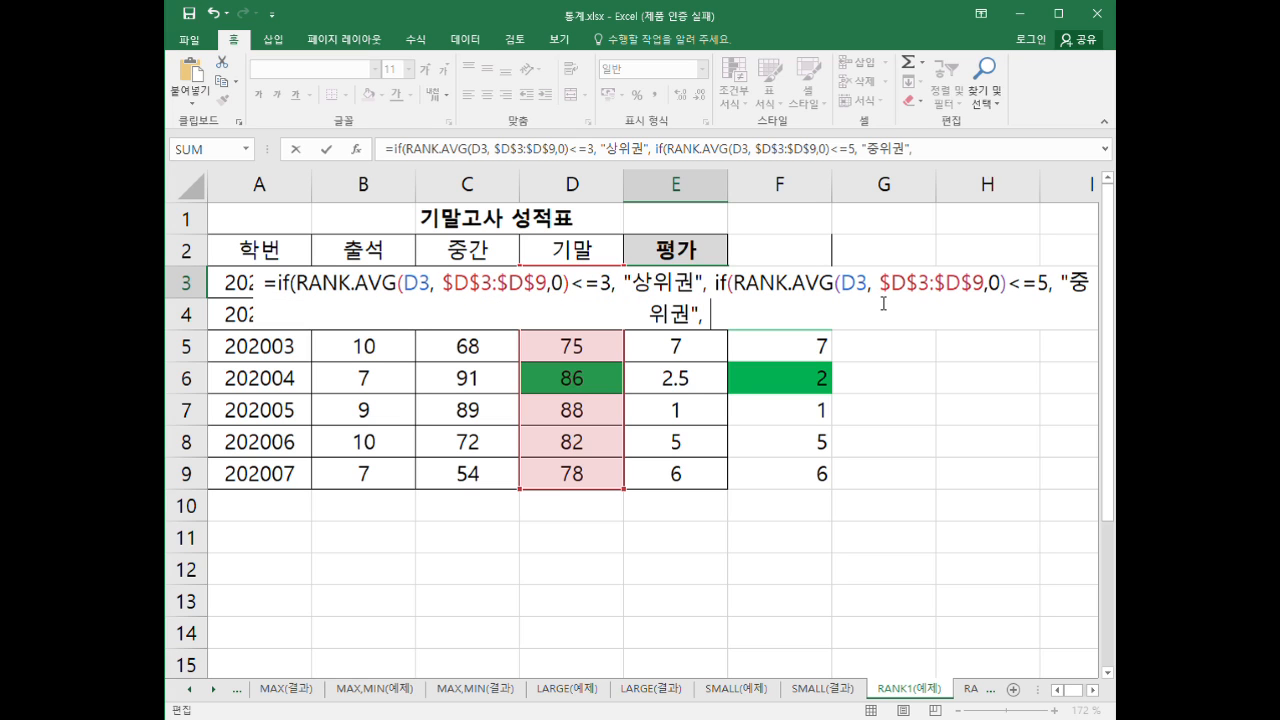
text( "하위권")
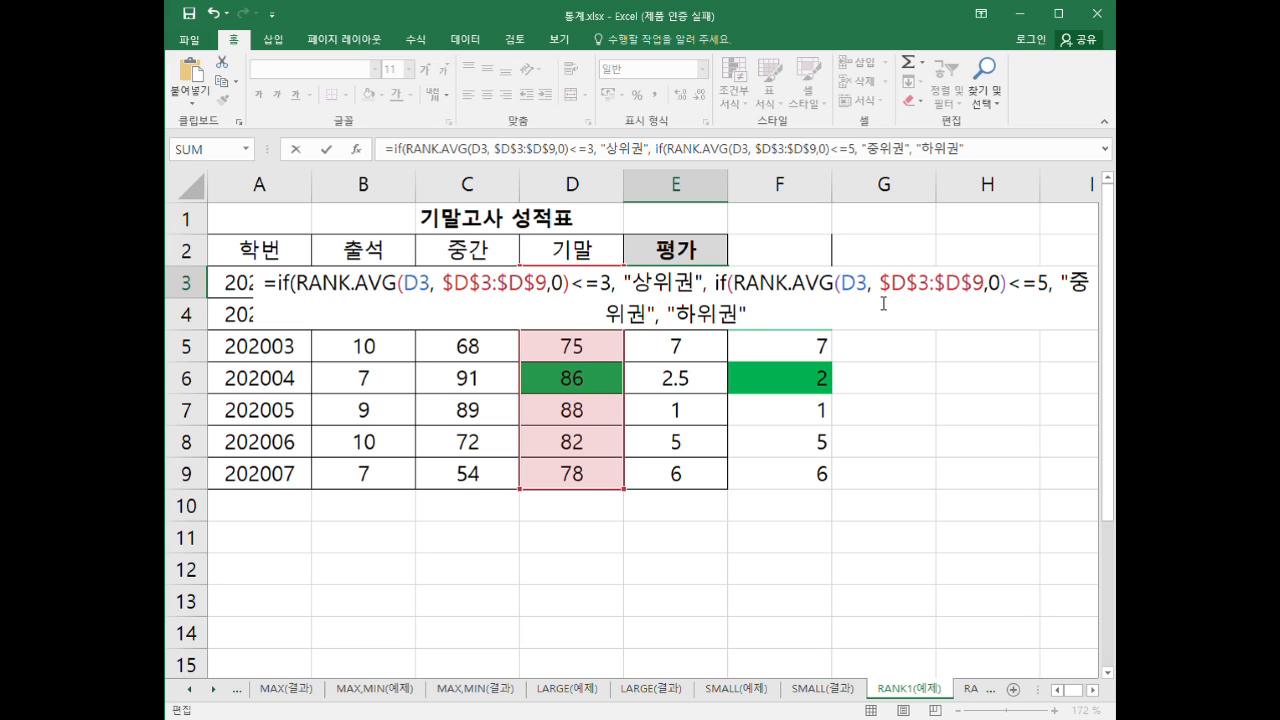
text()))
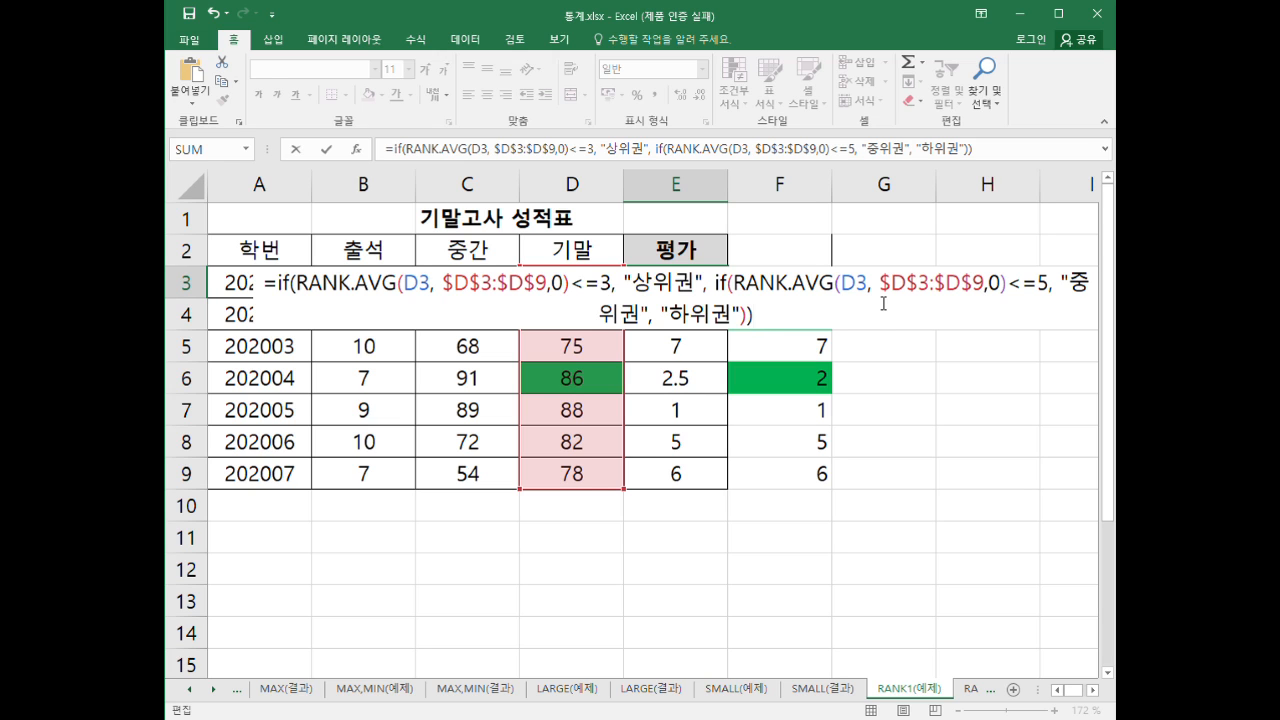
key(Return)
click(703, 283)
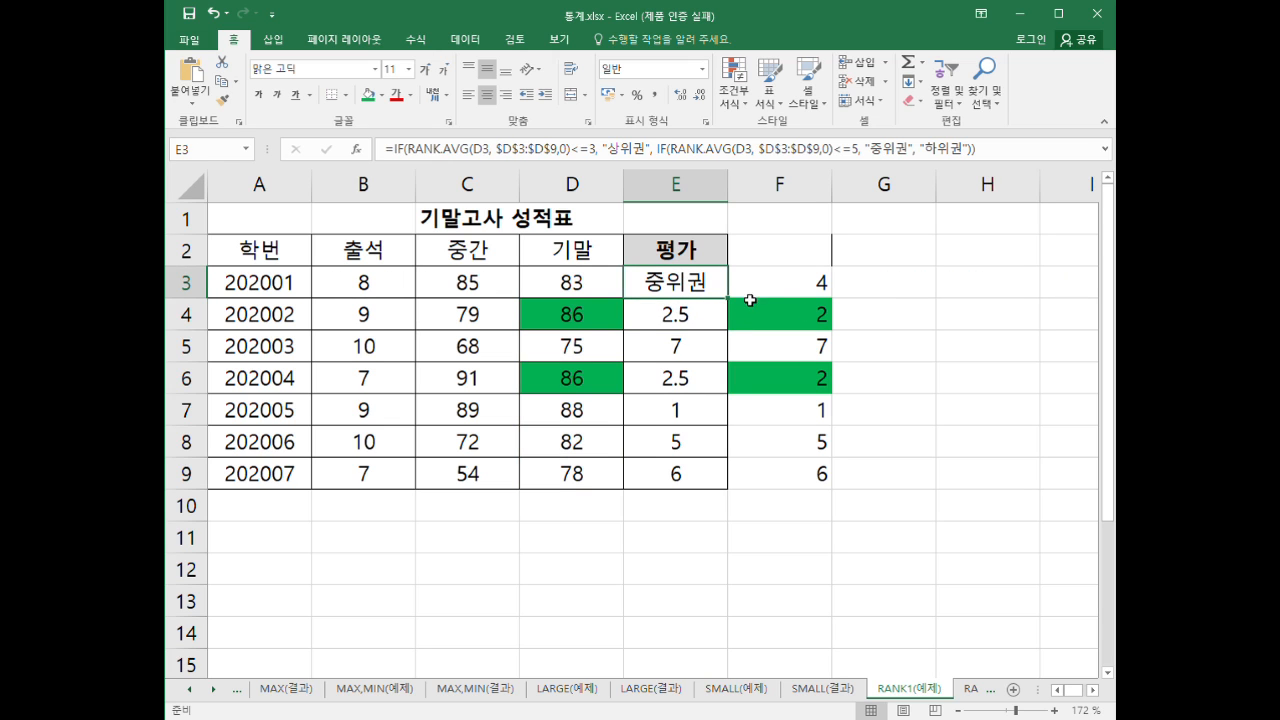
drag(730, 303, 700, 471)
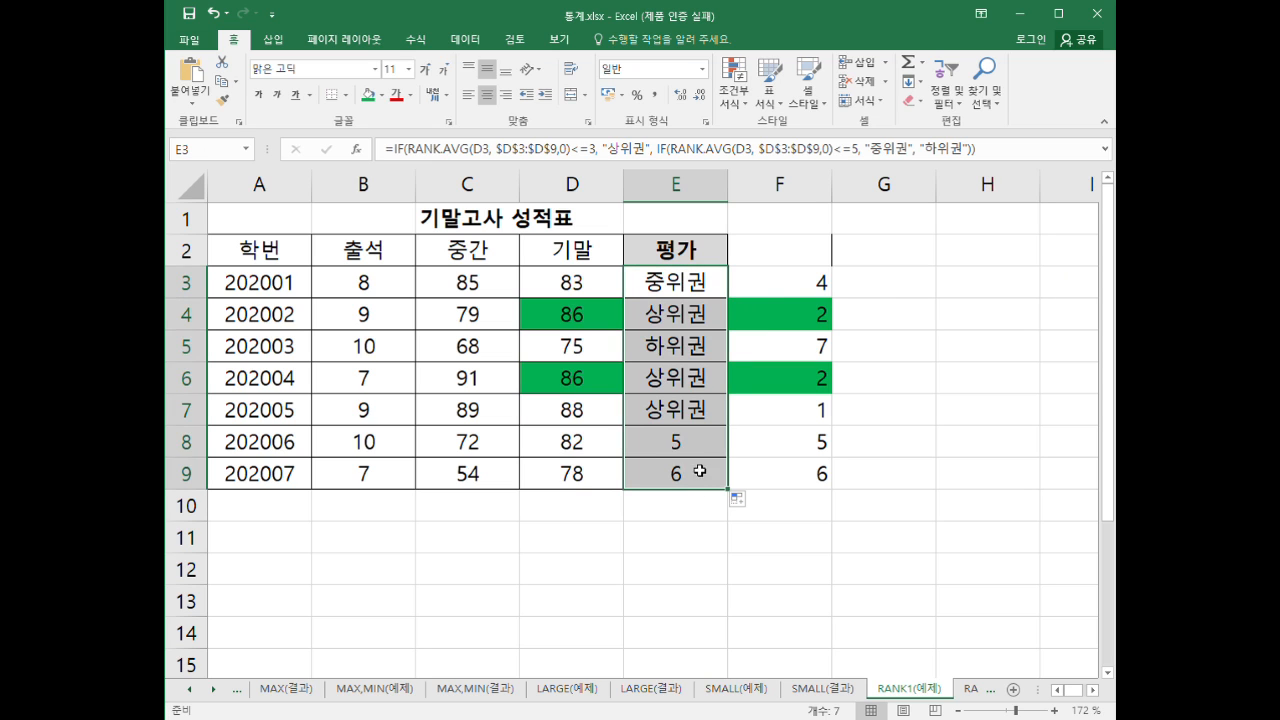
- Check the 평가 results in E4, E6, E7, E3 and E8 and review the nested IF formula in E3
click(691, 321)
click(687, 380)
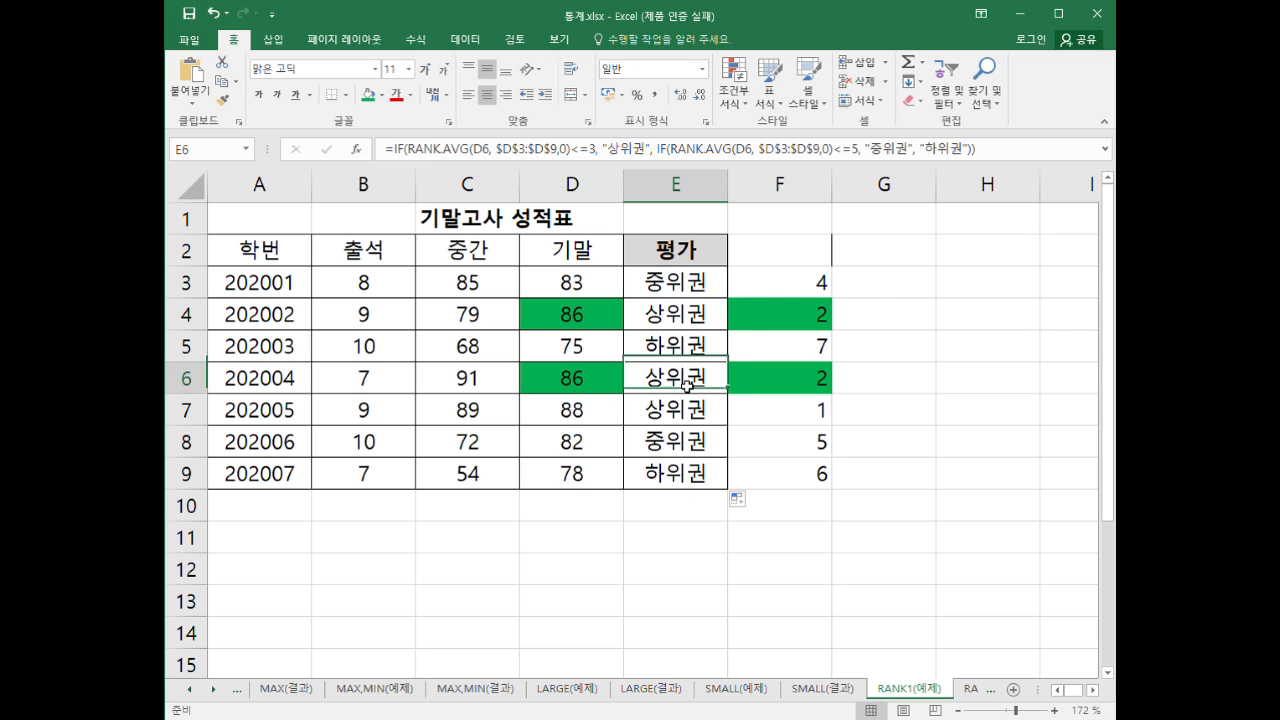
click(689, 421)
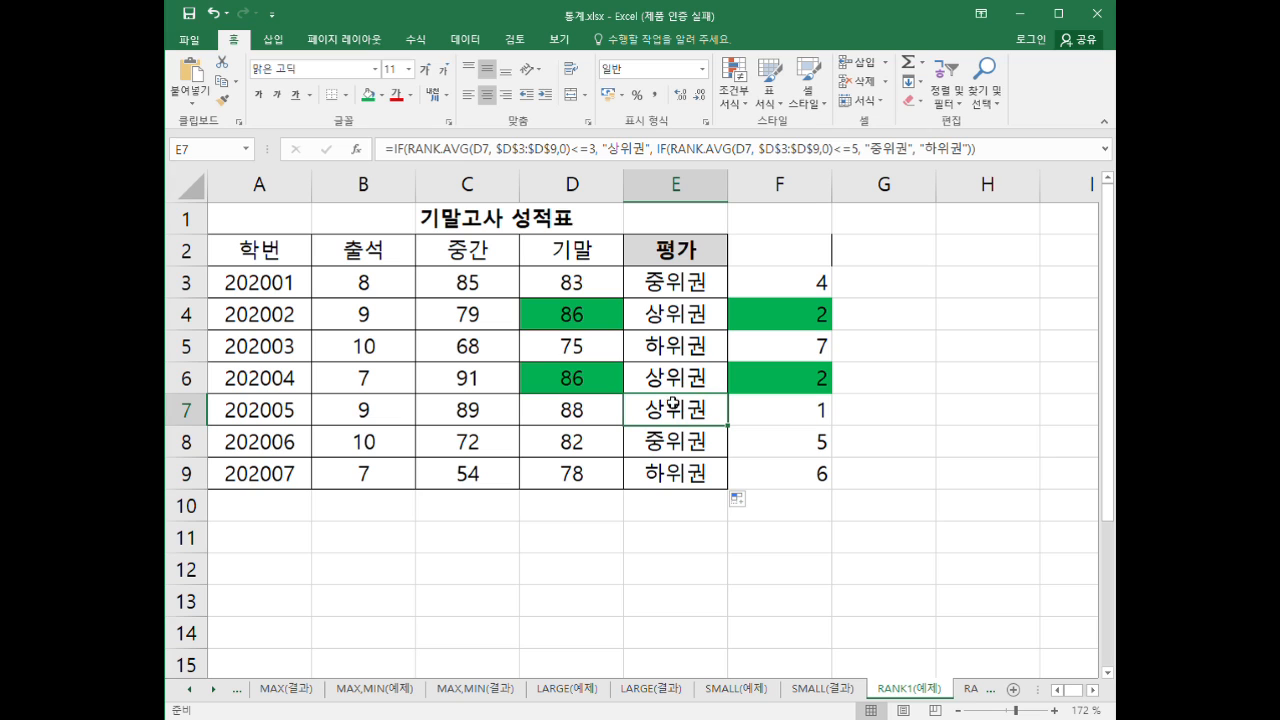
click(693, 290)
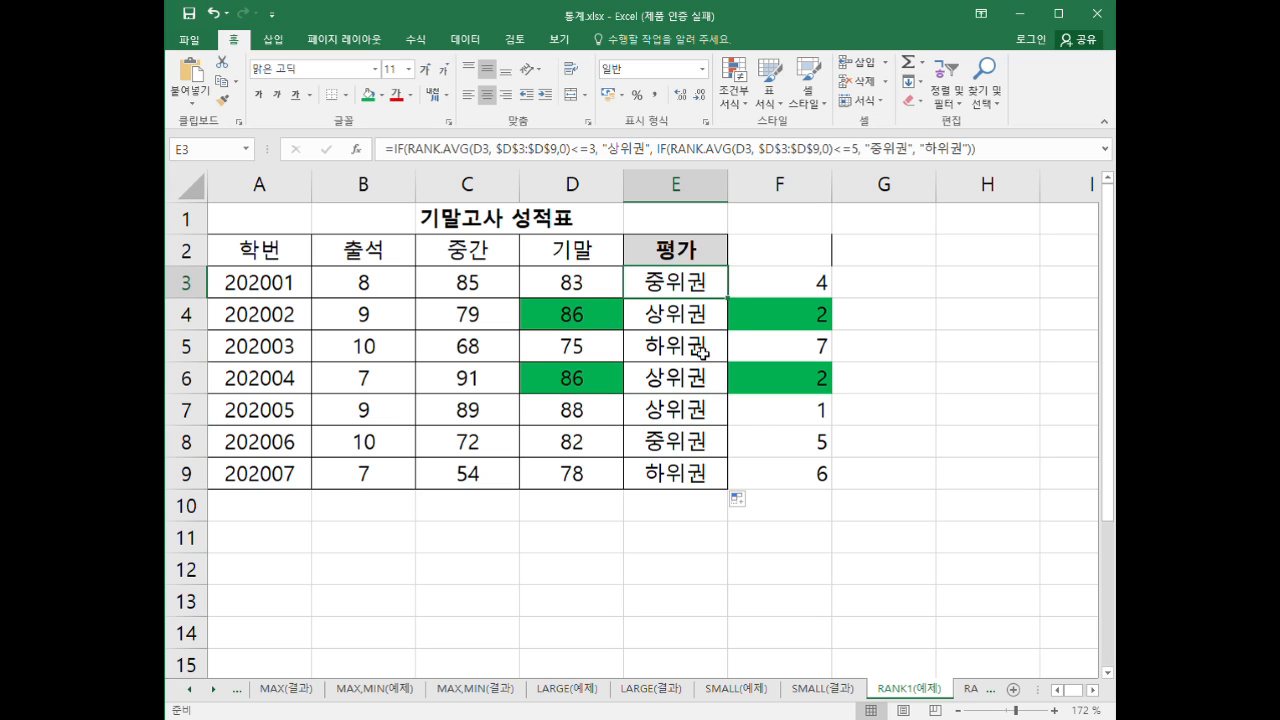
click(696, 455)
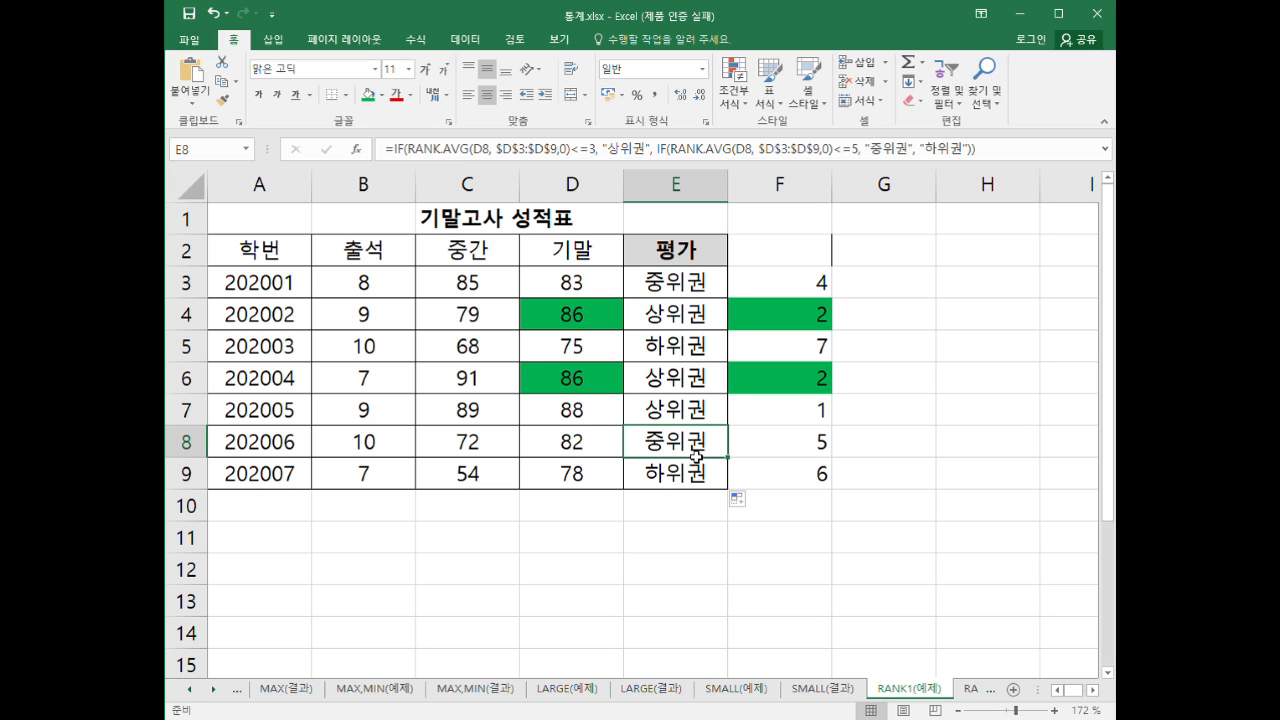
double_click(682, 290)
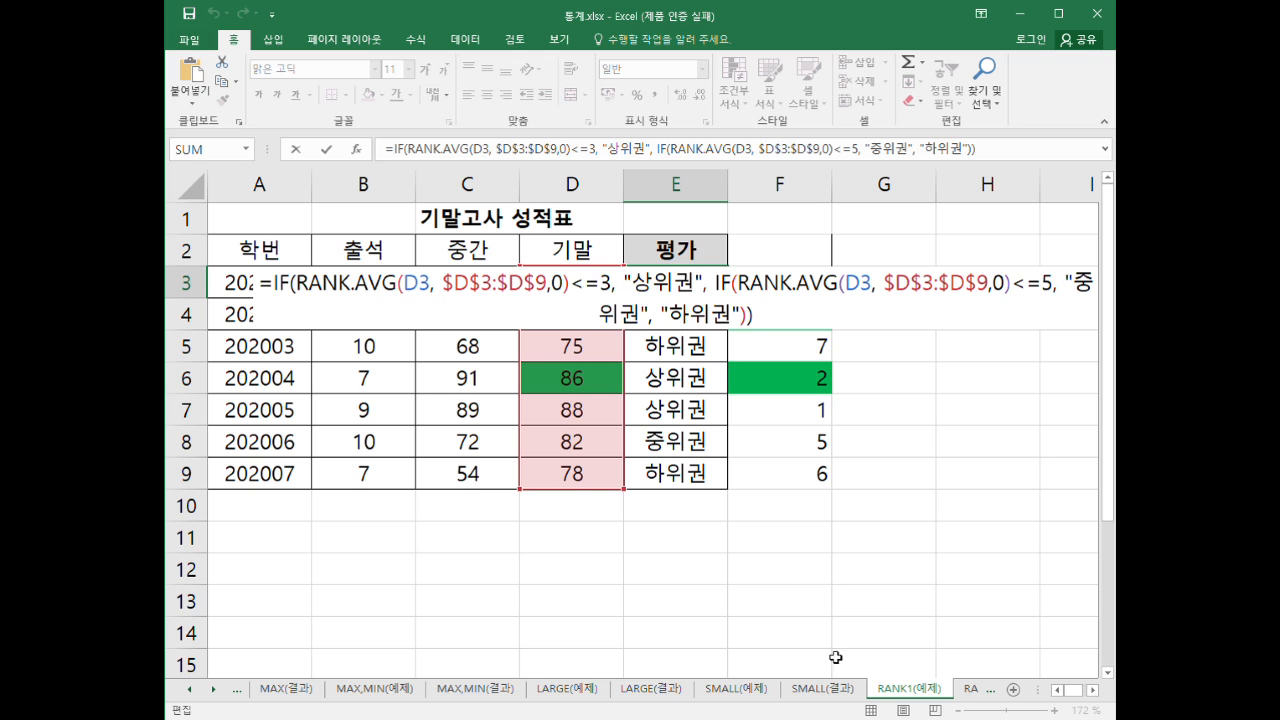
- Go past the RANK1(결과) sheet to RANK2(예제) and select the first 배정자리 cell, D3
click(972, 689)
click(975, 689)
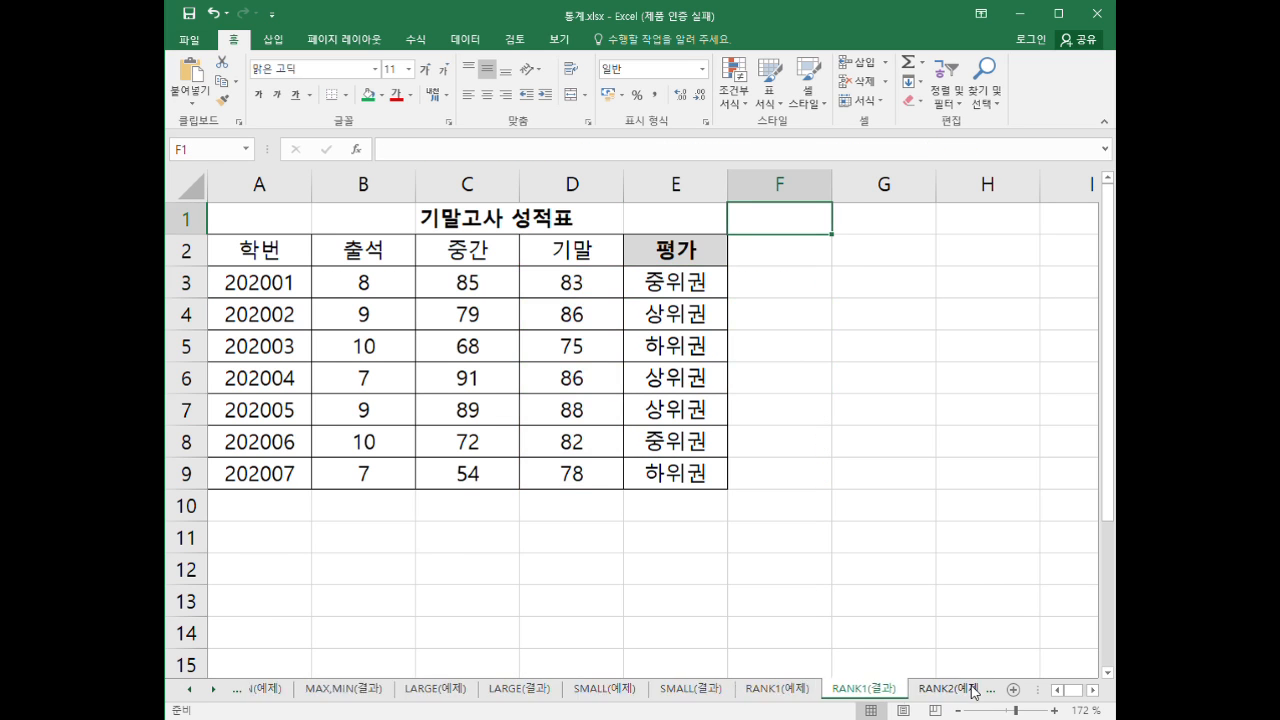
click(752, 549)
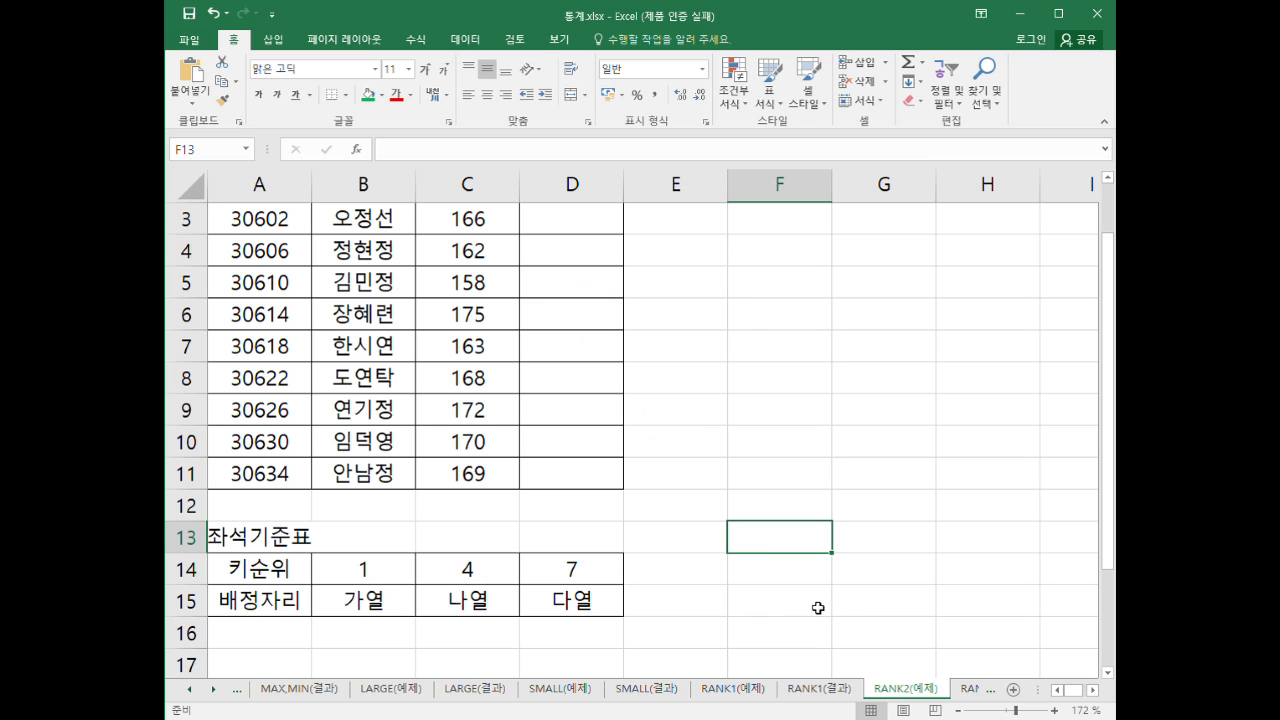
scroll(828, 566, up, 1)
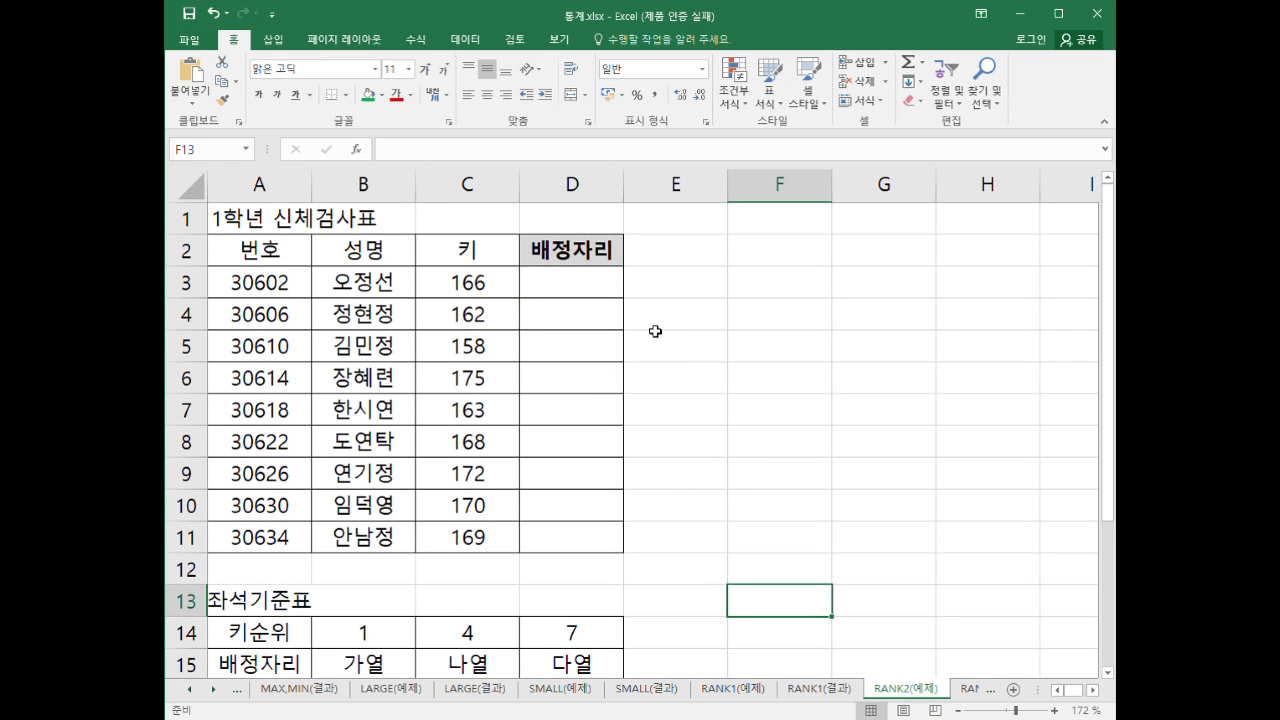
click(601, 285)
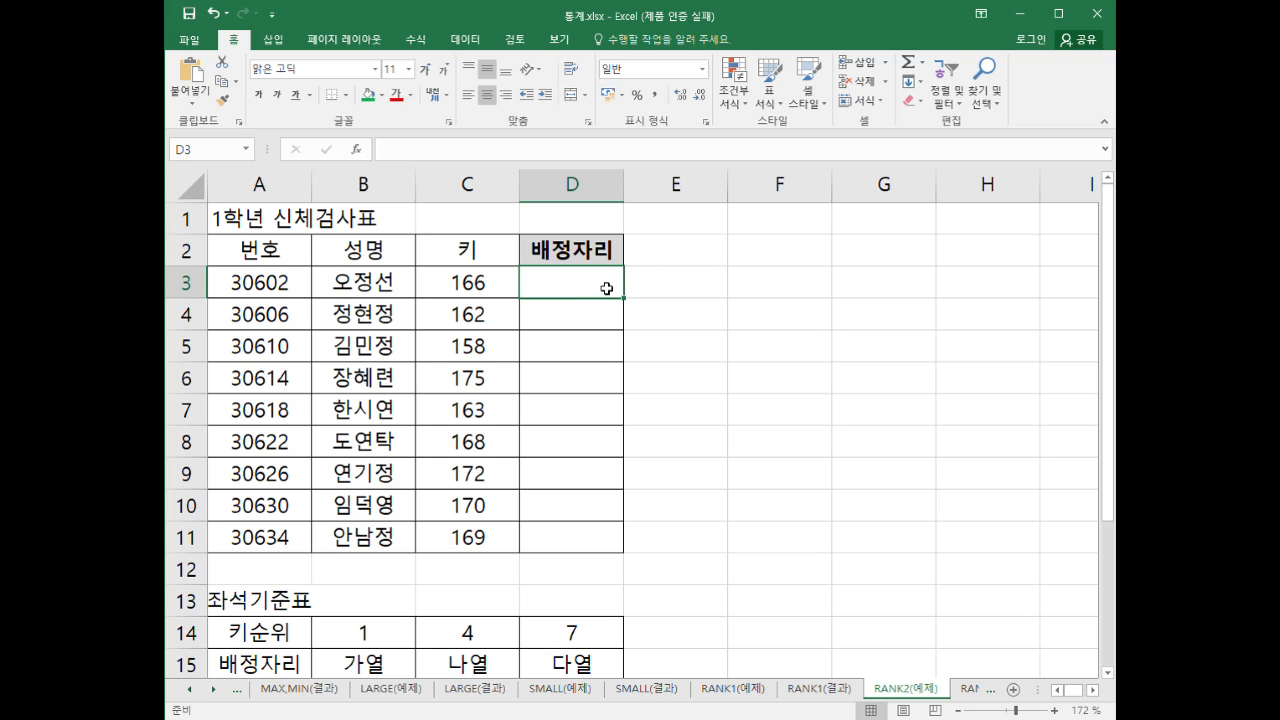
- Examine the 좌석기준표 in B14:D15, matching each 키순위 value with the 배정자리 row below it
scroll(612, 300, down, 3)
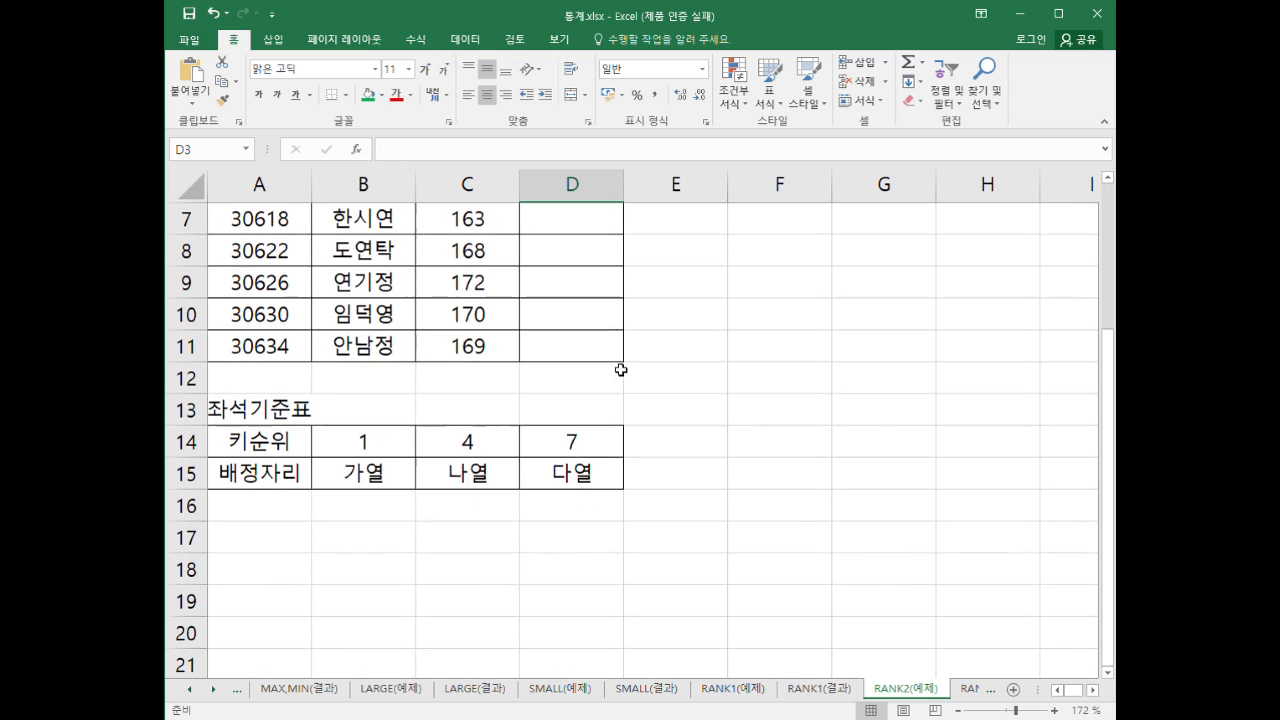
drag(331, 360, 545, 378)
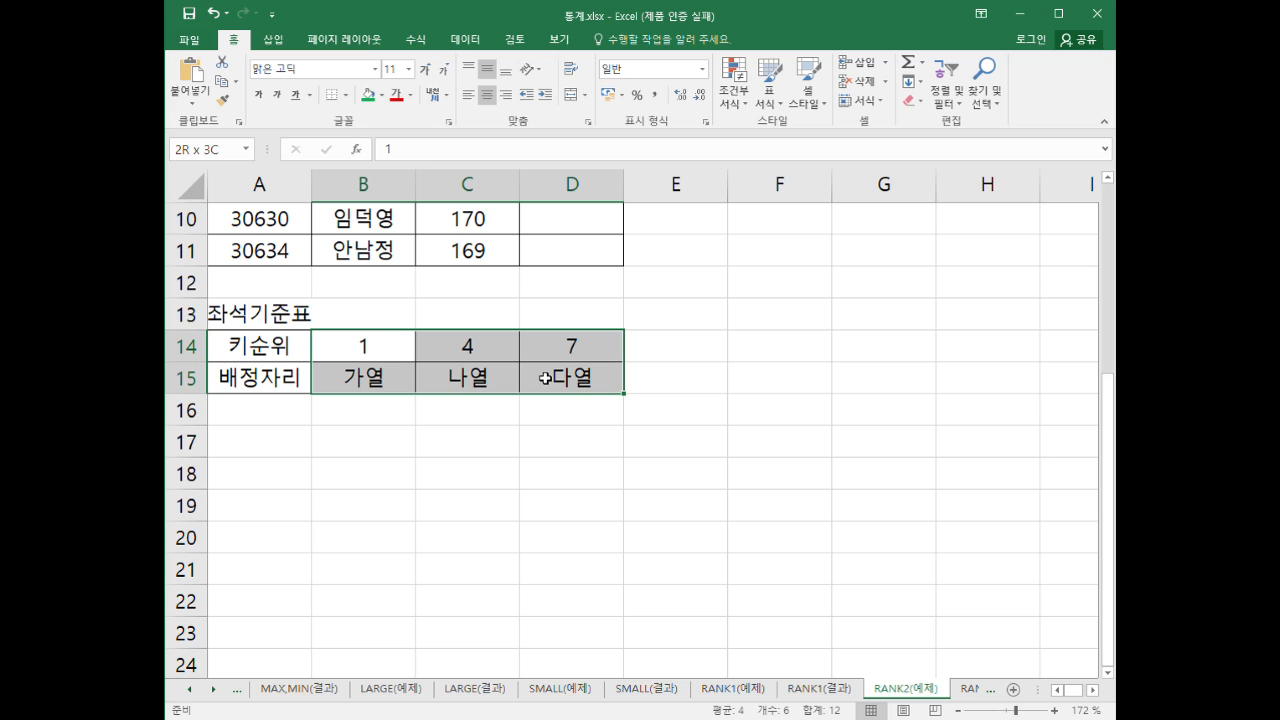
scroll(555, 300, up, 3)
scroll(580, 280, down, 2)
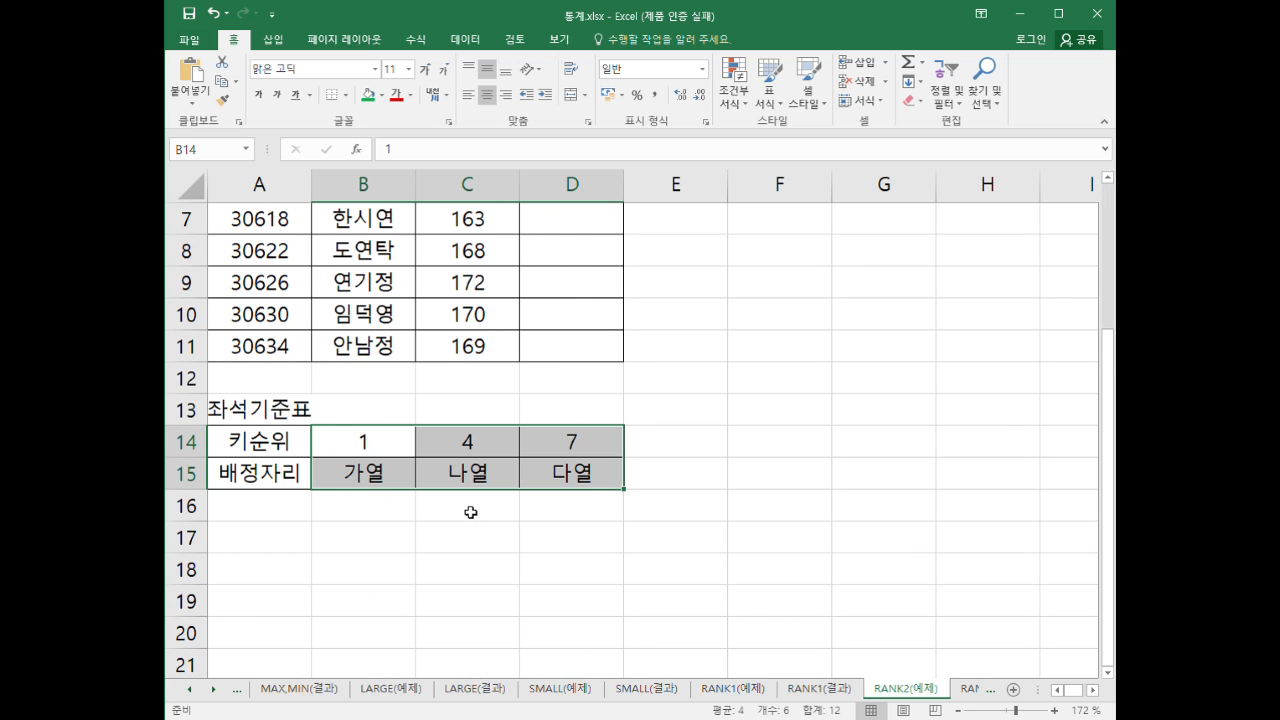
scroll(466, 511, down, 2)
click(375, 256)
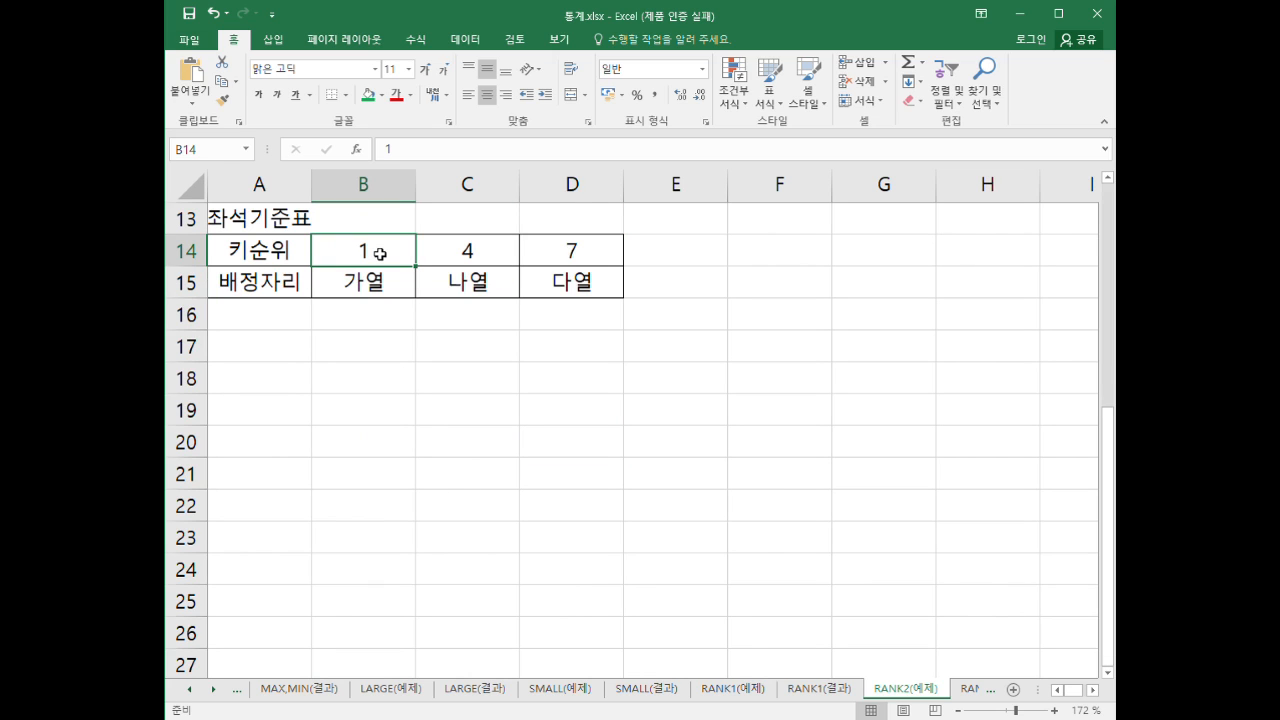
click(376, 278)
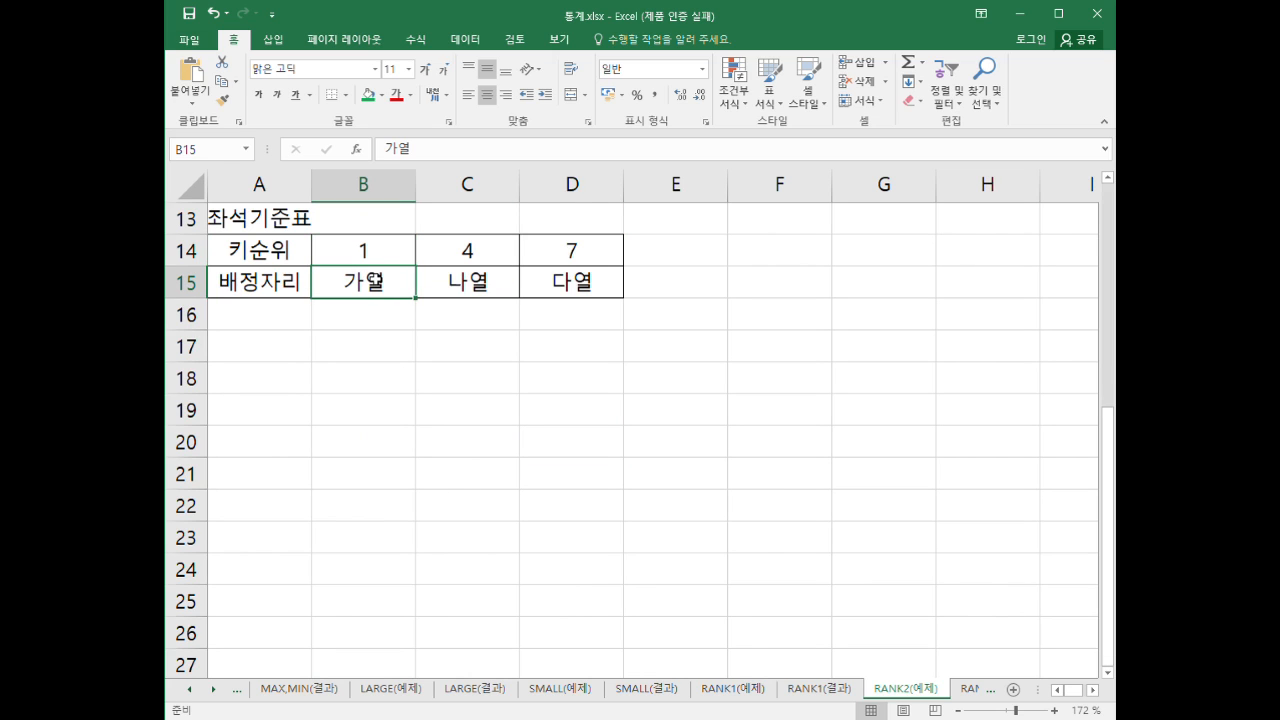
click(451, 258)
click(491, 296)
click(547, 259)
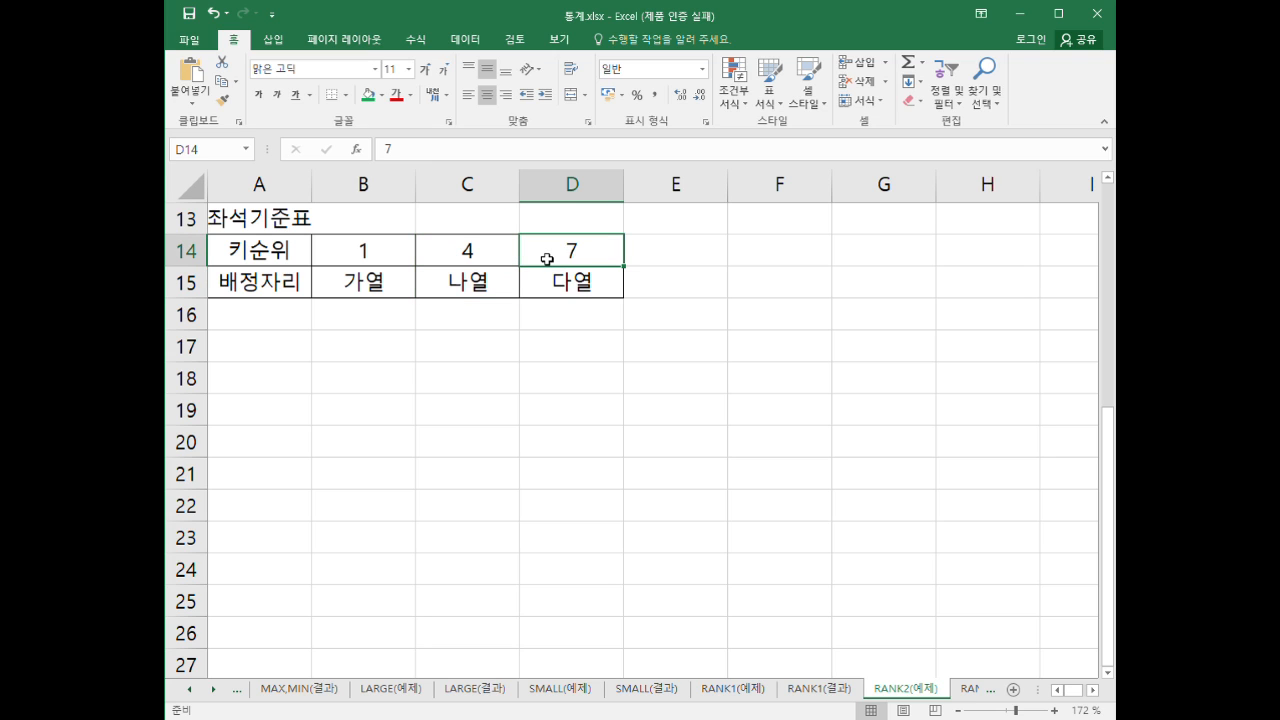
click(609, 290)
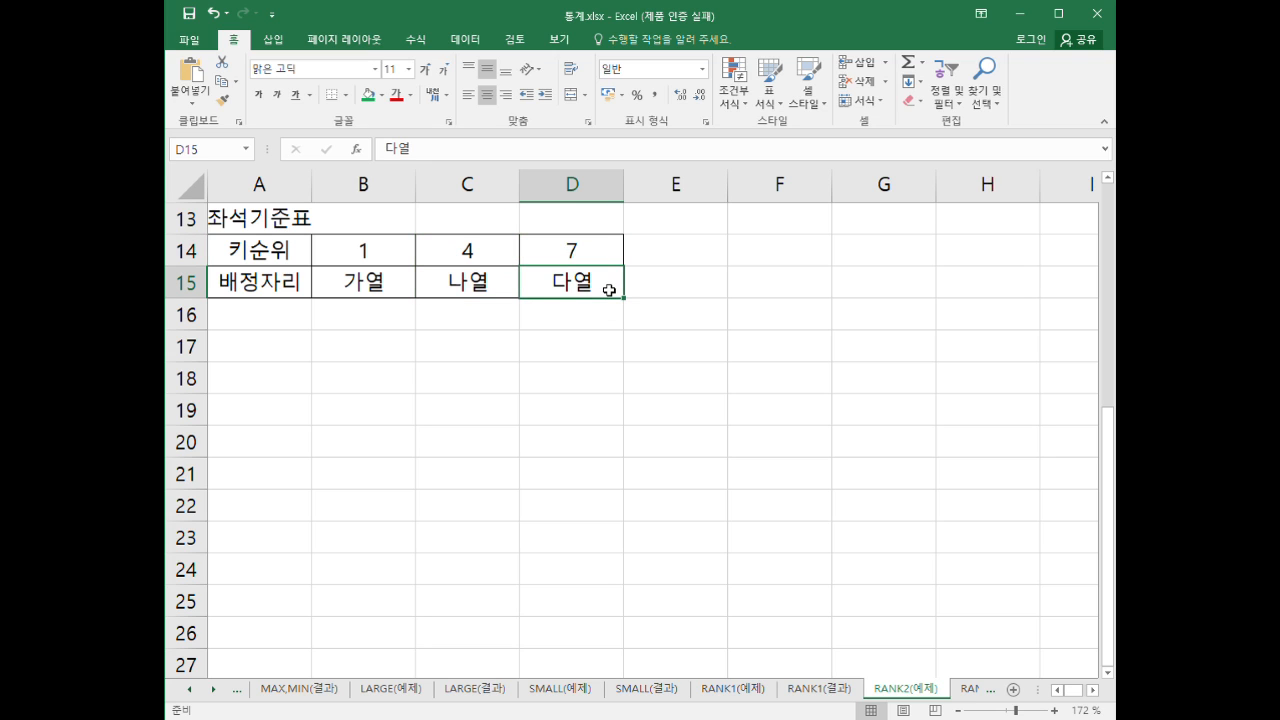
- Enter =rank.eq(C3, $C$3:$C$11,1) in D3 to rank the first height in ascending order
scroll(637, 414, up, 4)
click(592, 293)
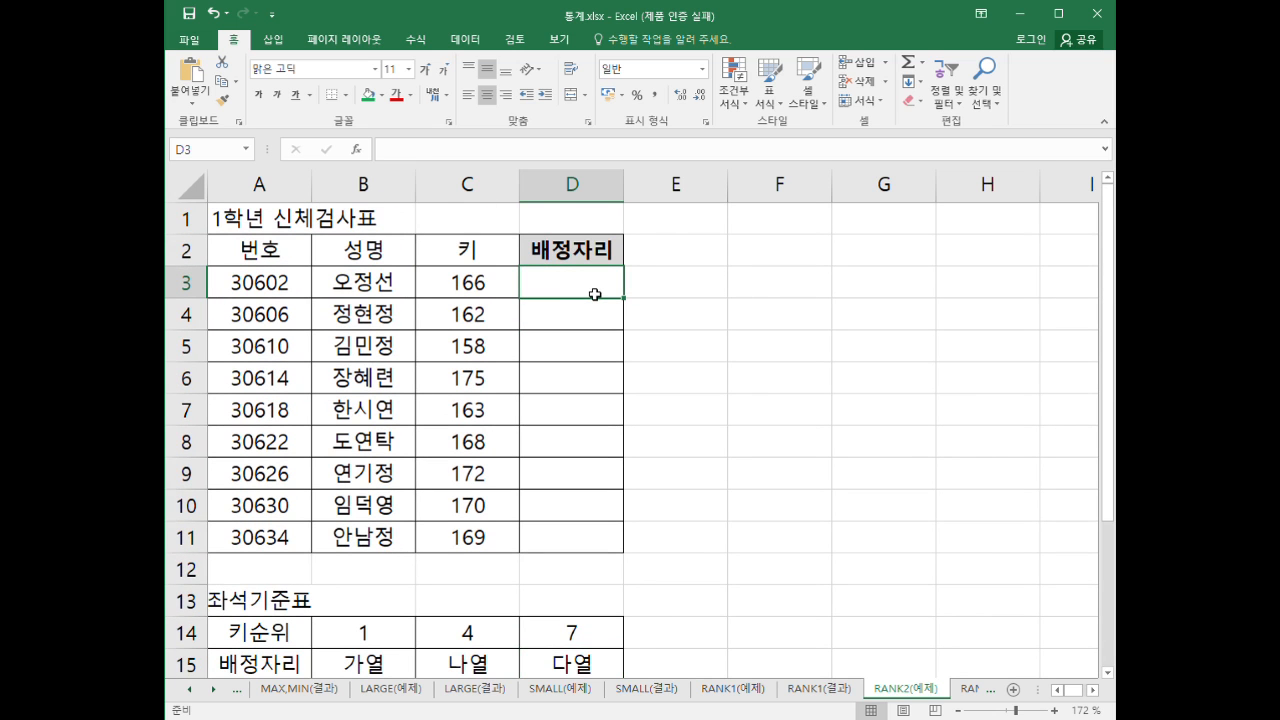
text(=)
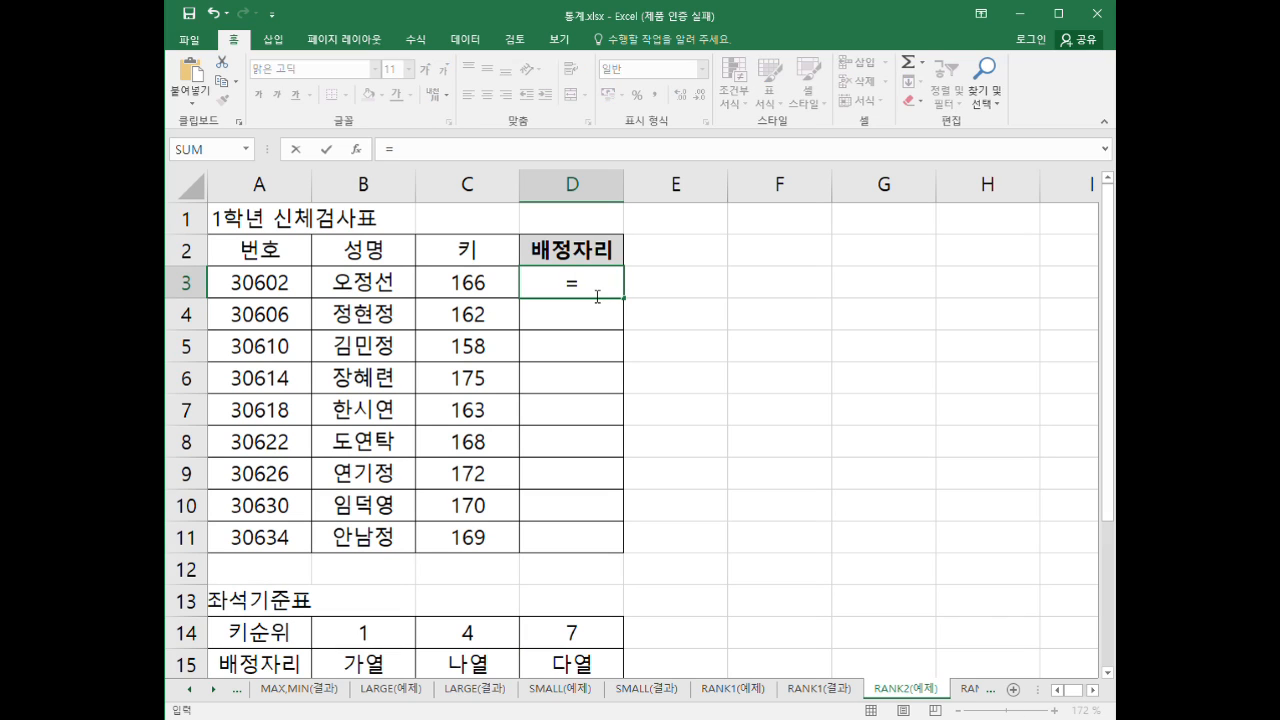
text(rank.eq()
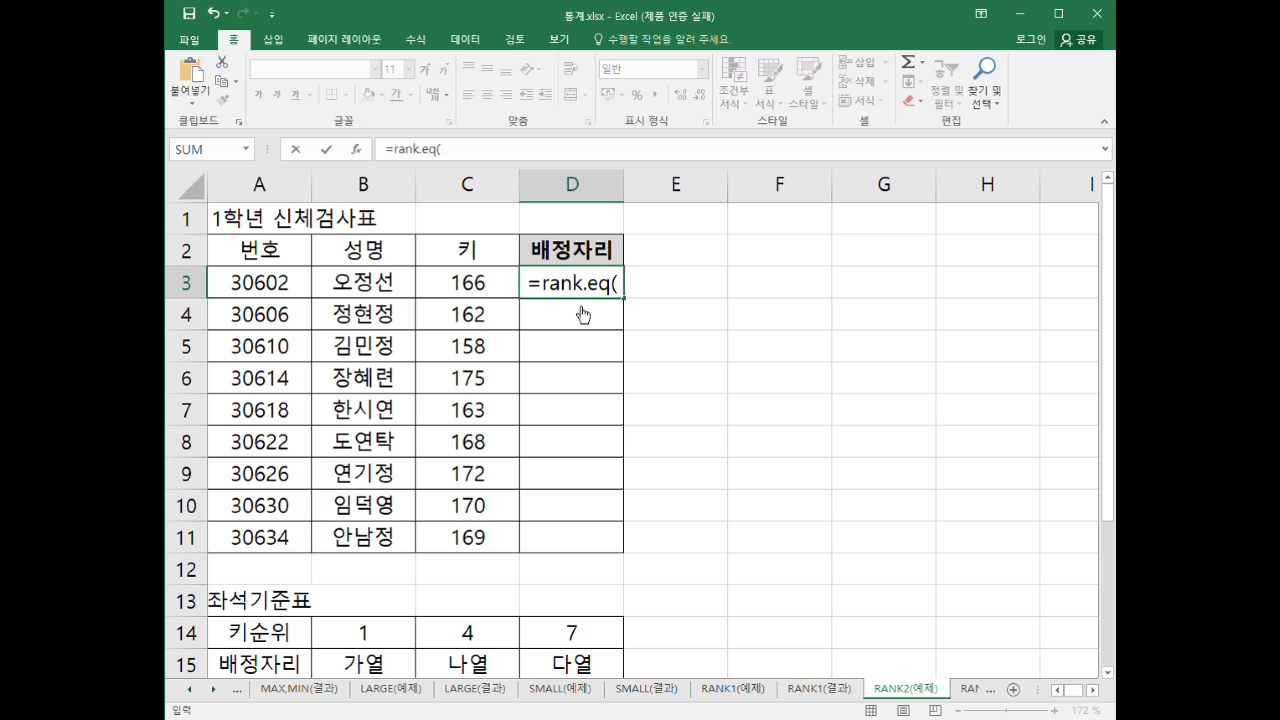
click(462, 283)
text(,)
drag(497, 541, 490, 287)
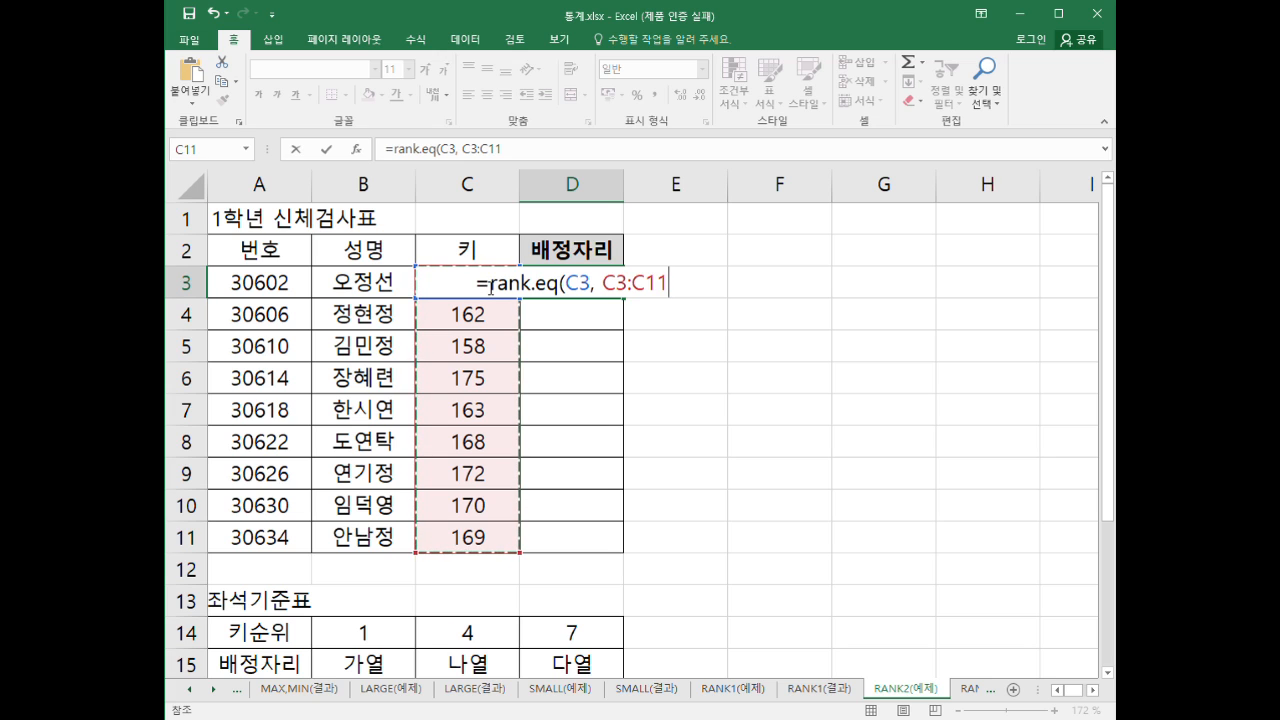
key(F4)
text(,)
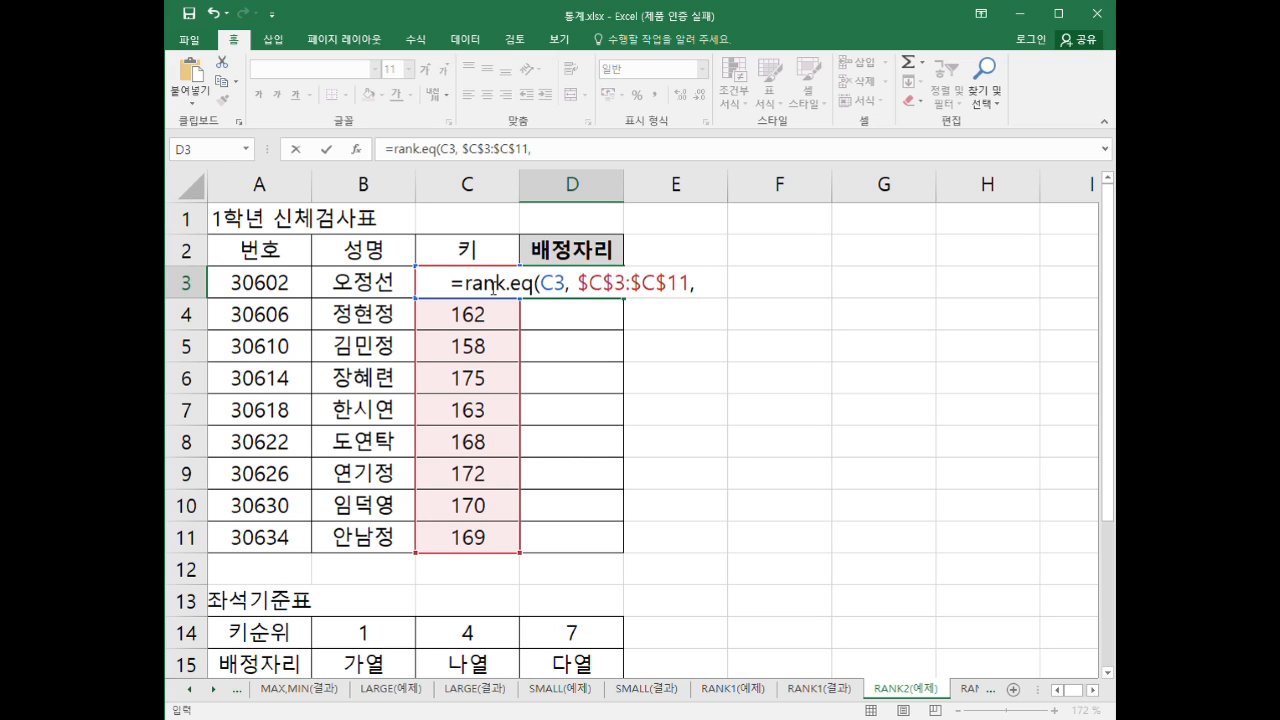
text(1))
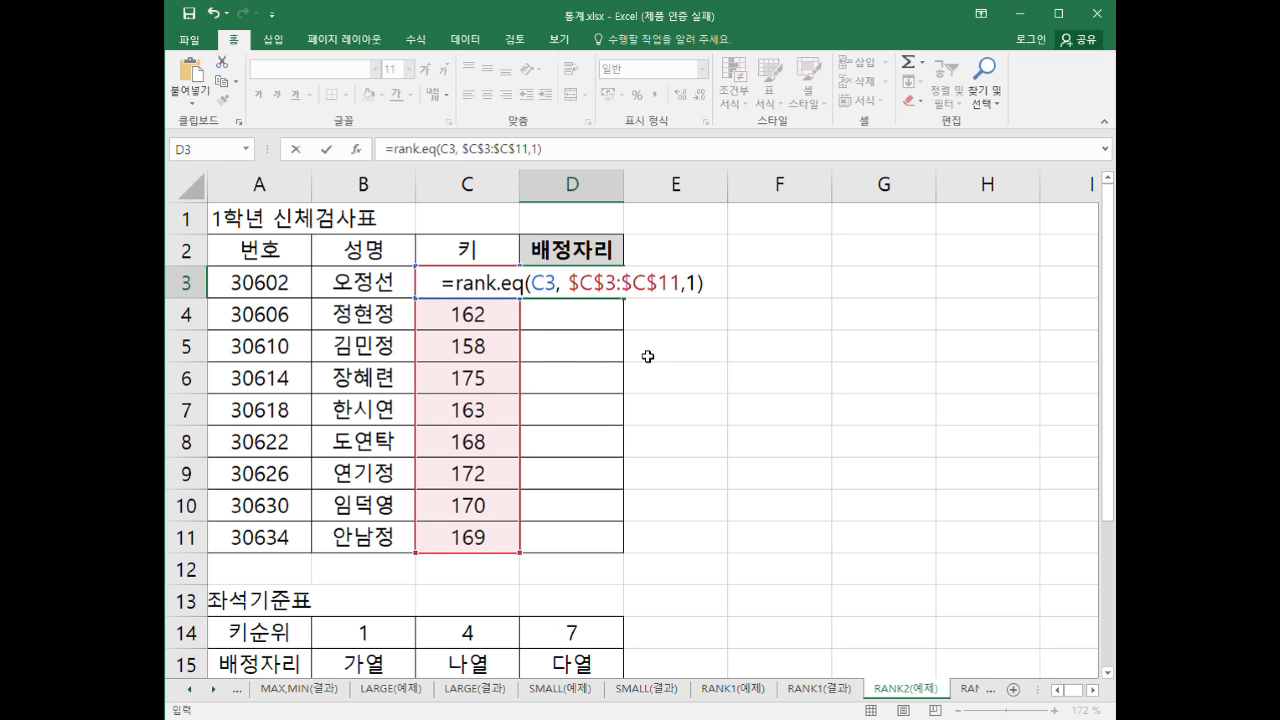
key(Return)
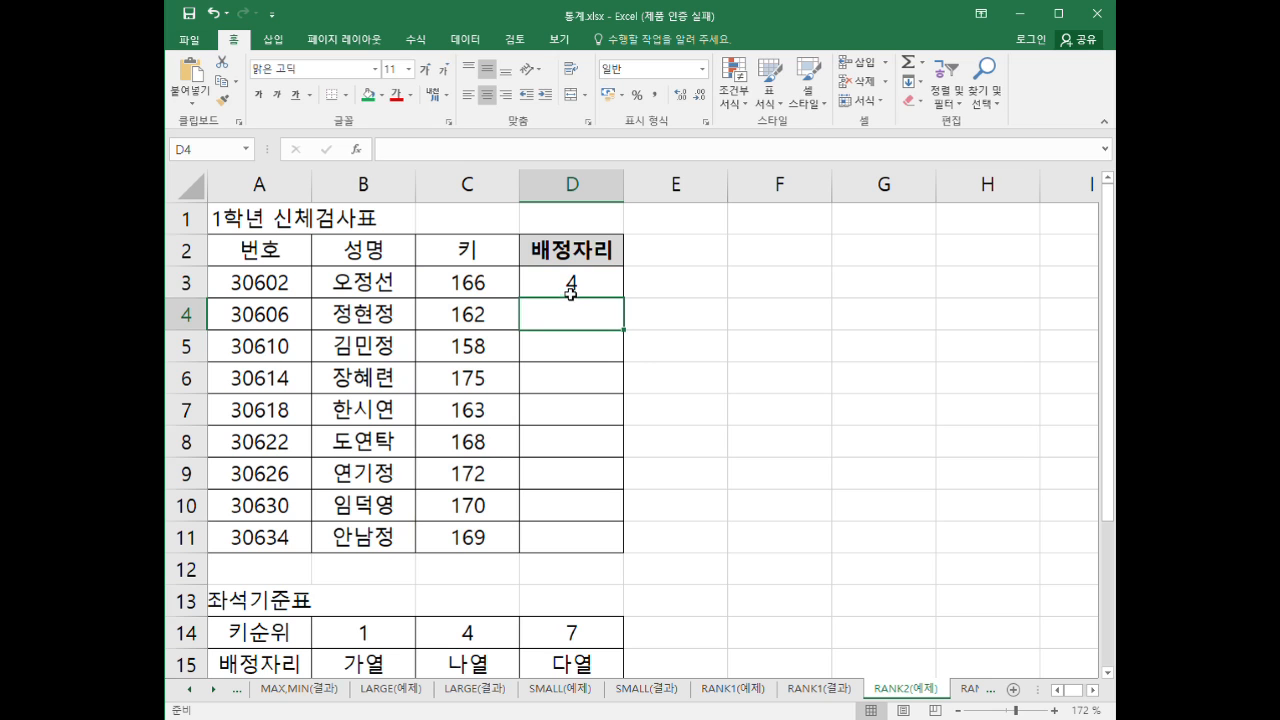
- Insert hlookup( in front of RANK.EQ in the D3 formula so the height rank serves as the lookup value
double_click(572, 282)
click(458, 295)
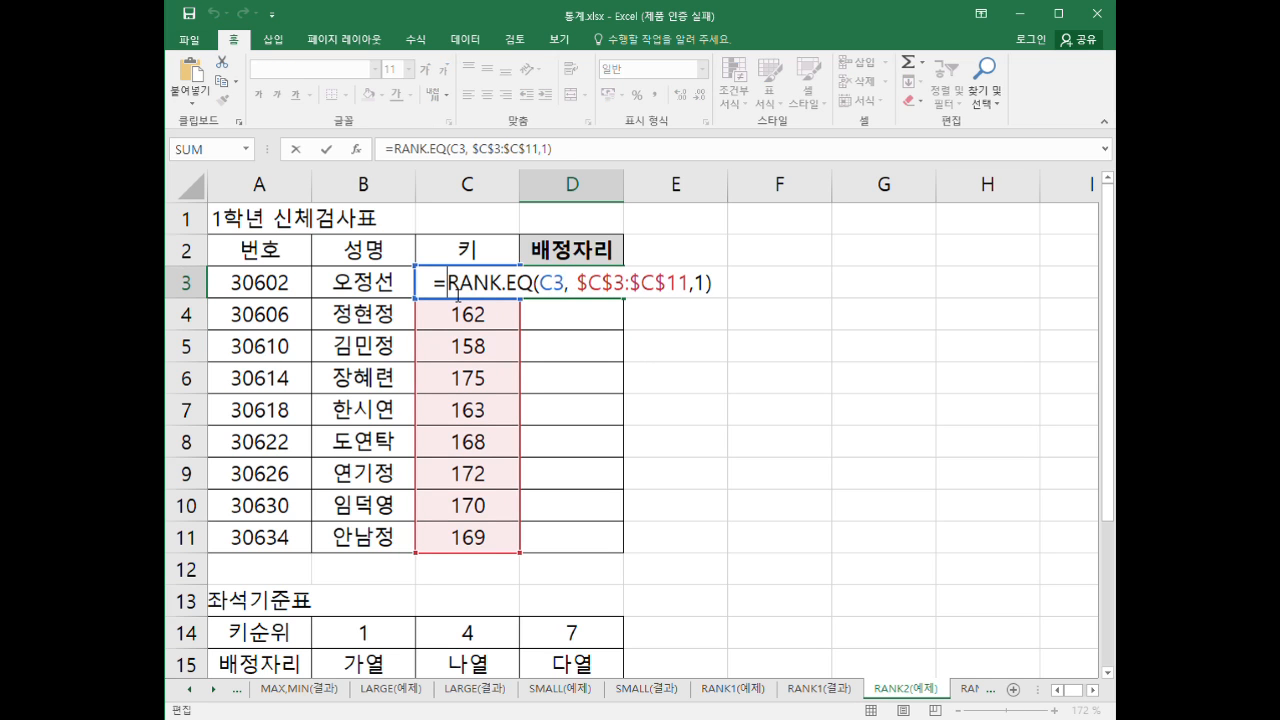
scroll(351, 437, down, 3)
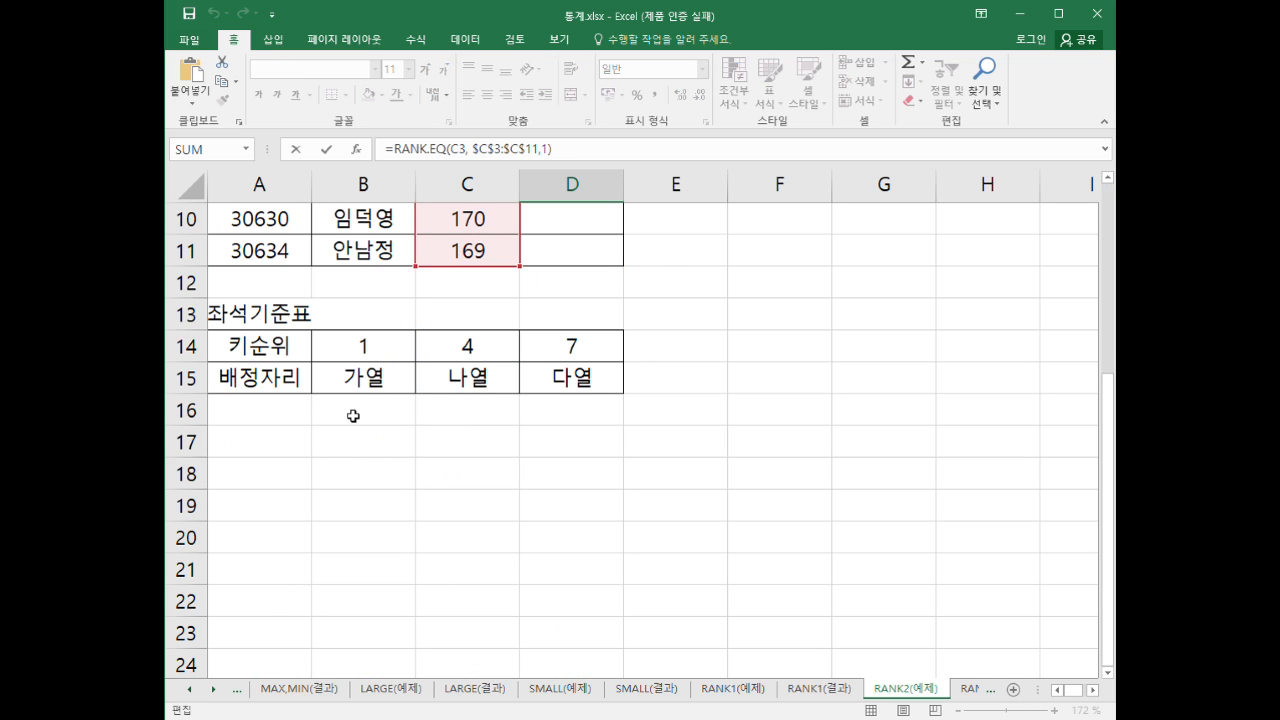
scroll(469, 381, up, 2)
scroll(500, 486, up, 1)
scroll(498, 487, down, 4)
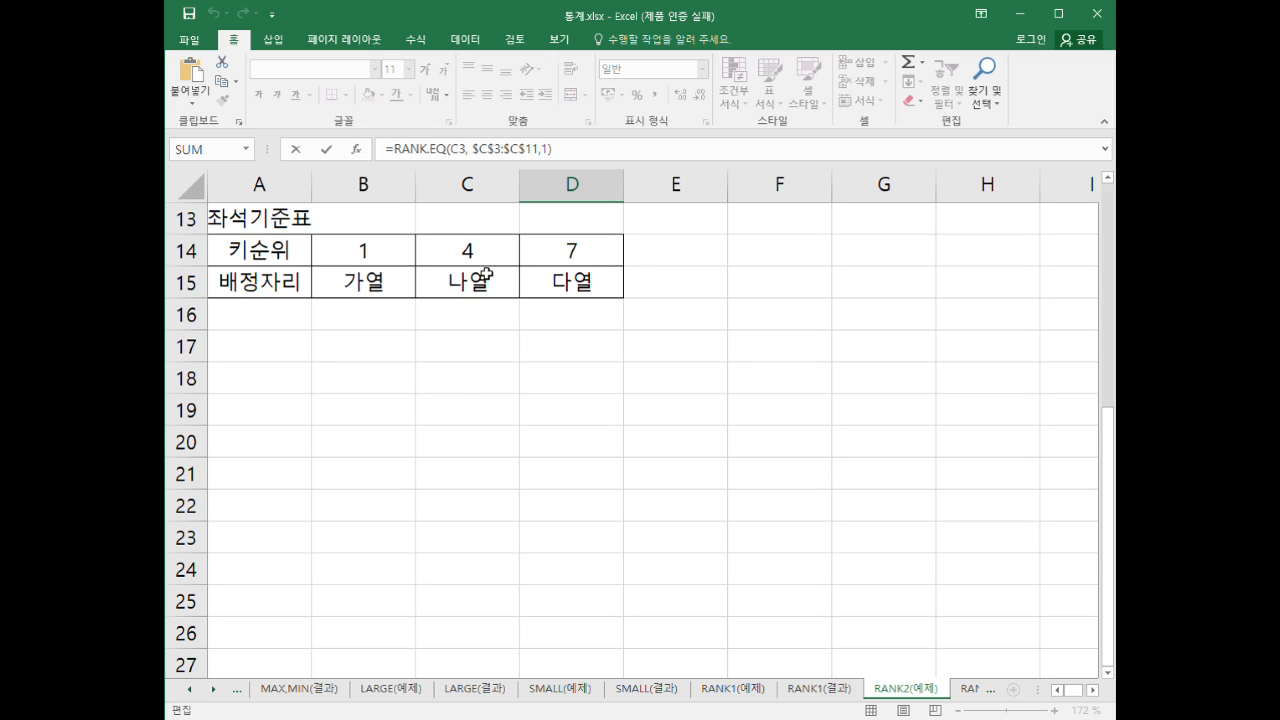
scroll(509, 314, up, 4)
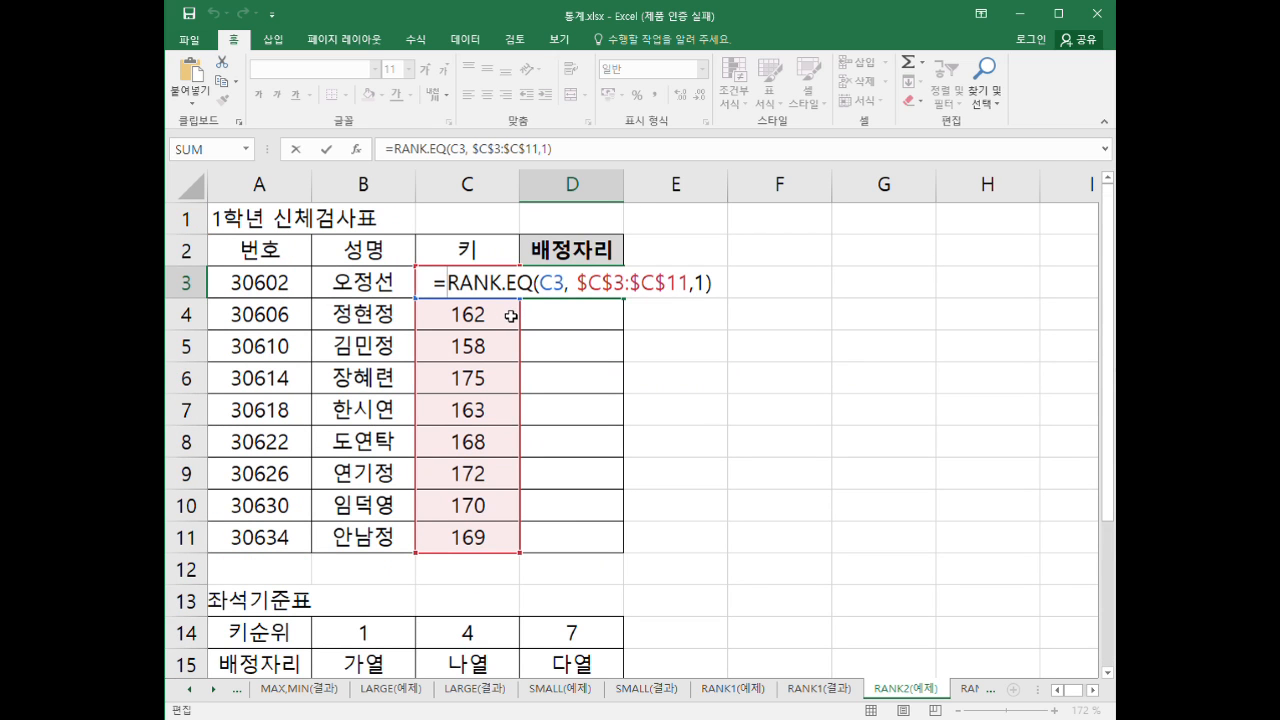
click(510, 316)
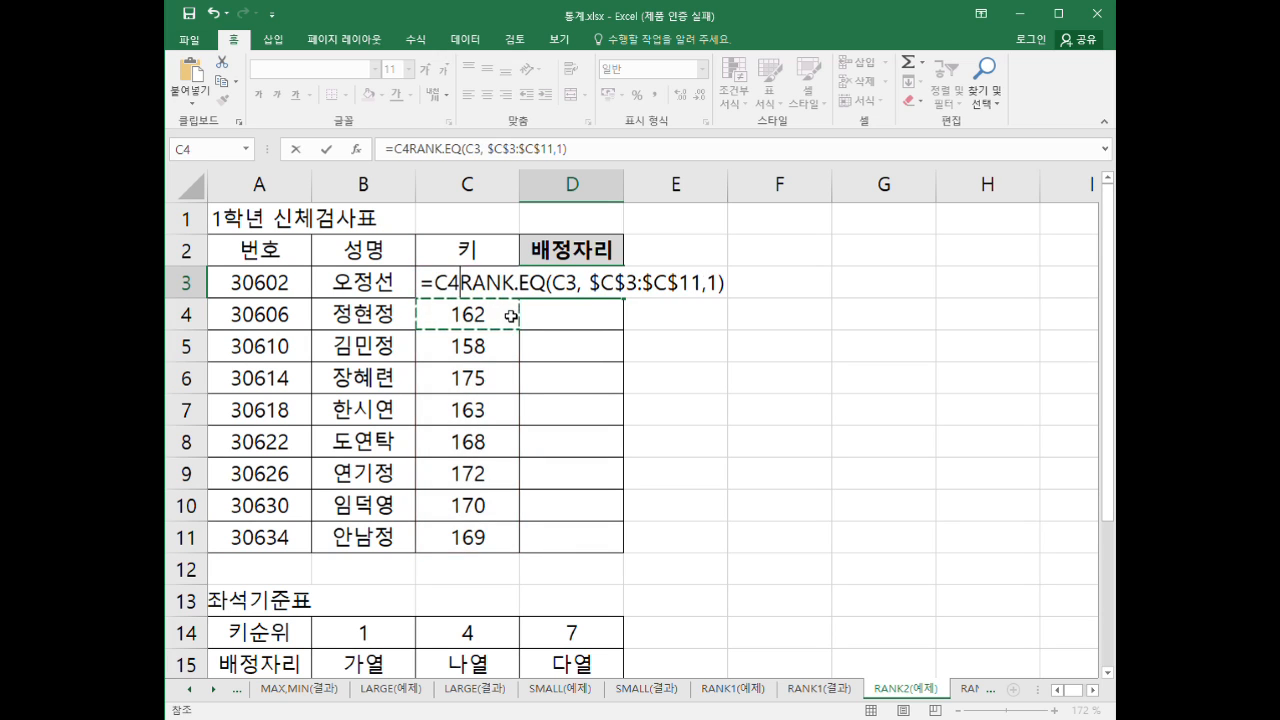
key(BackSpace)
key(BackSpace)
text(hlookup()
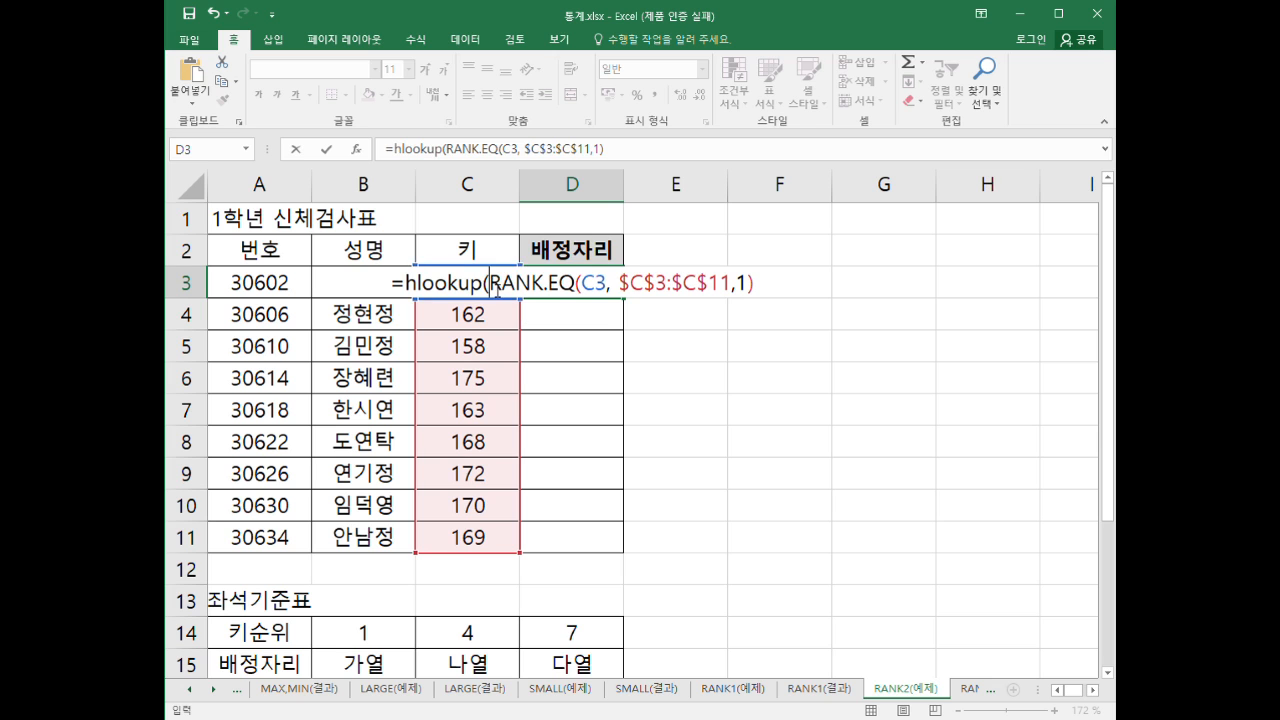
- Add the 좌석기준표 range $B$14:$D$15 as an absolute reference after the RANK.EQ argument in D3
drag(489, 283, 762, 284)
click(766, 287)
text(,)
scroll(710, 470, down, 3)
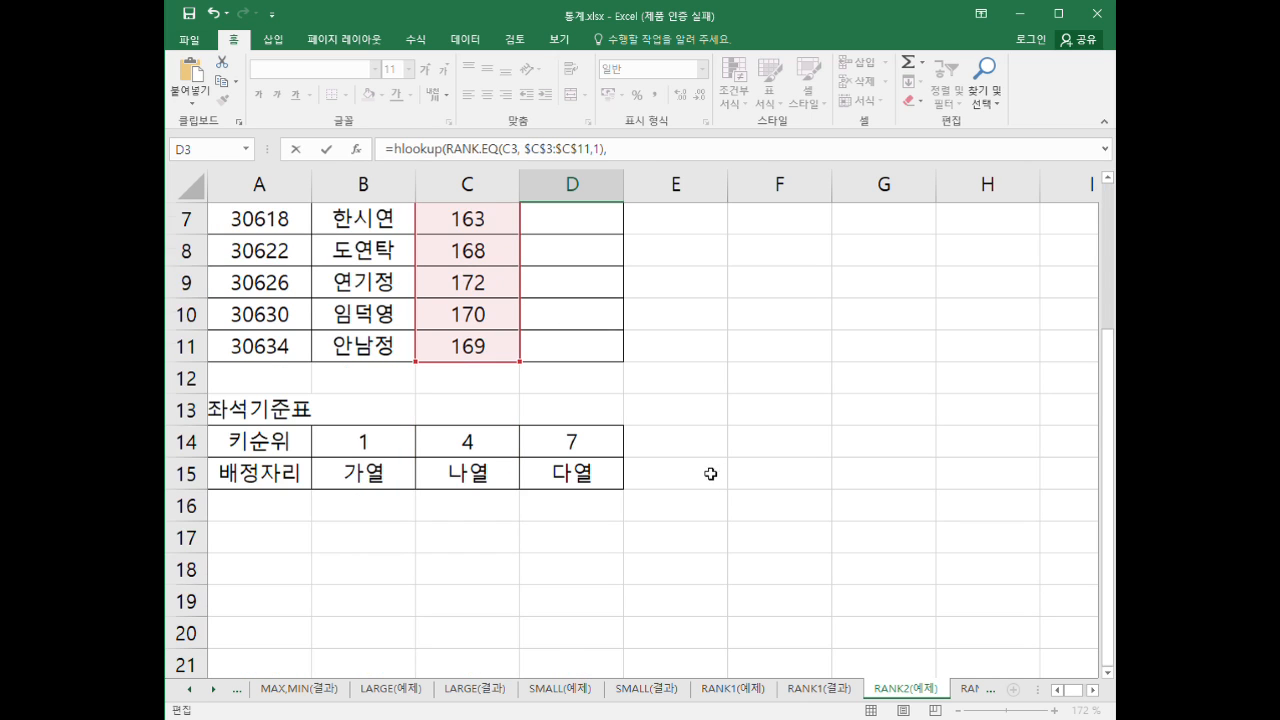
drag(362, 352, 613, 385)
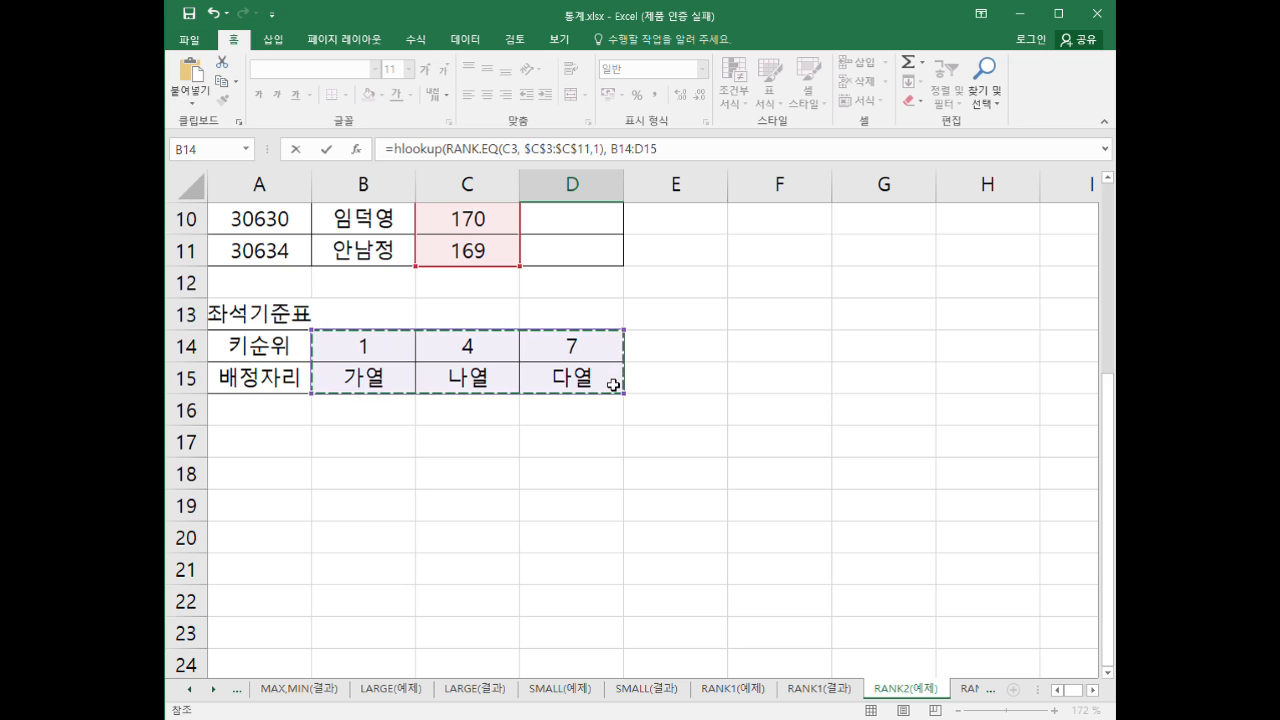
scroll(690, 375, up, 3)
key(F4)
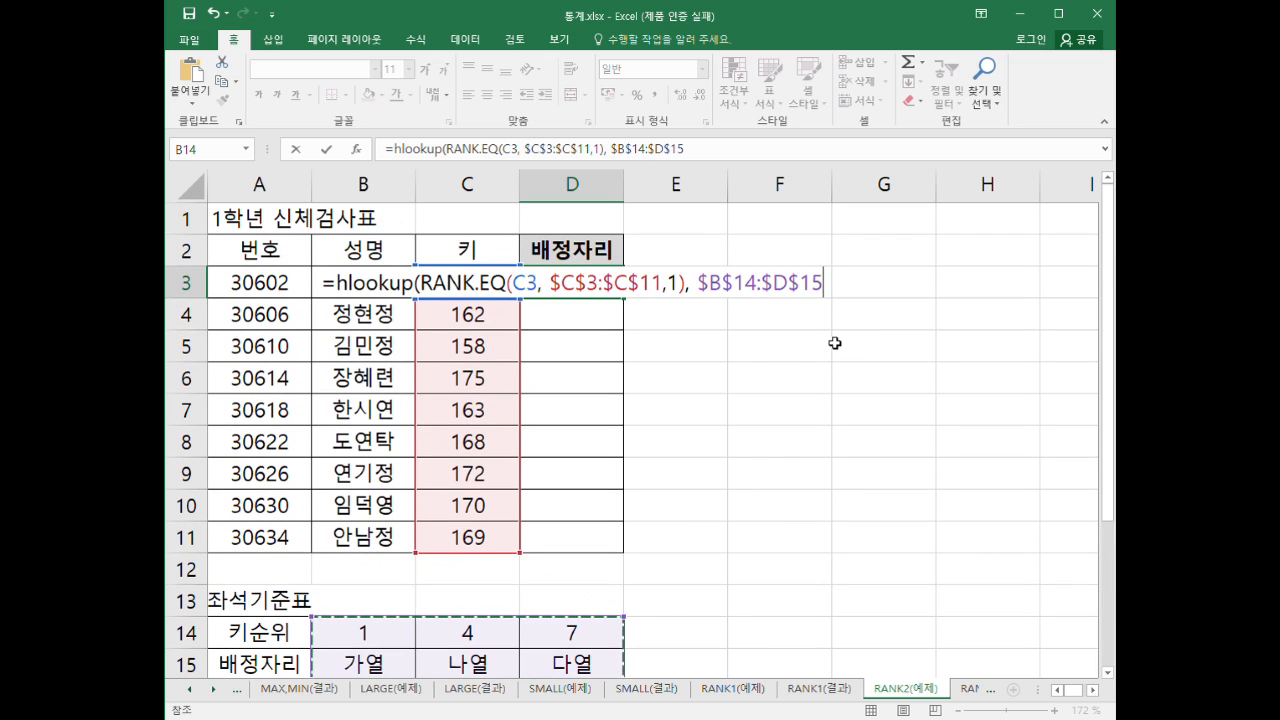
- Complete the D3 HLOOKUP with row index 2 and true, and fill the formula down through D11
text(, 2)
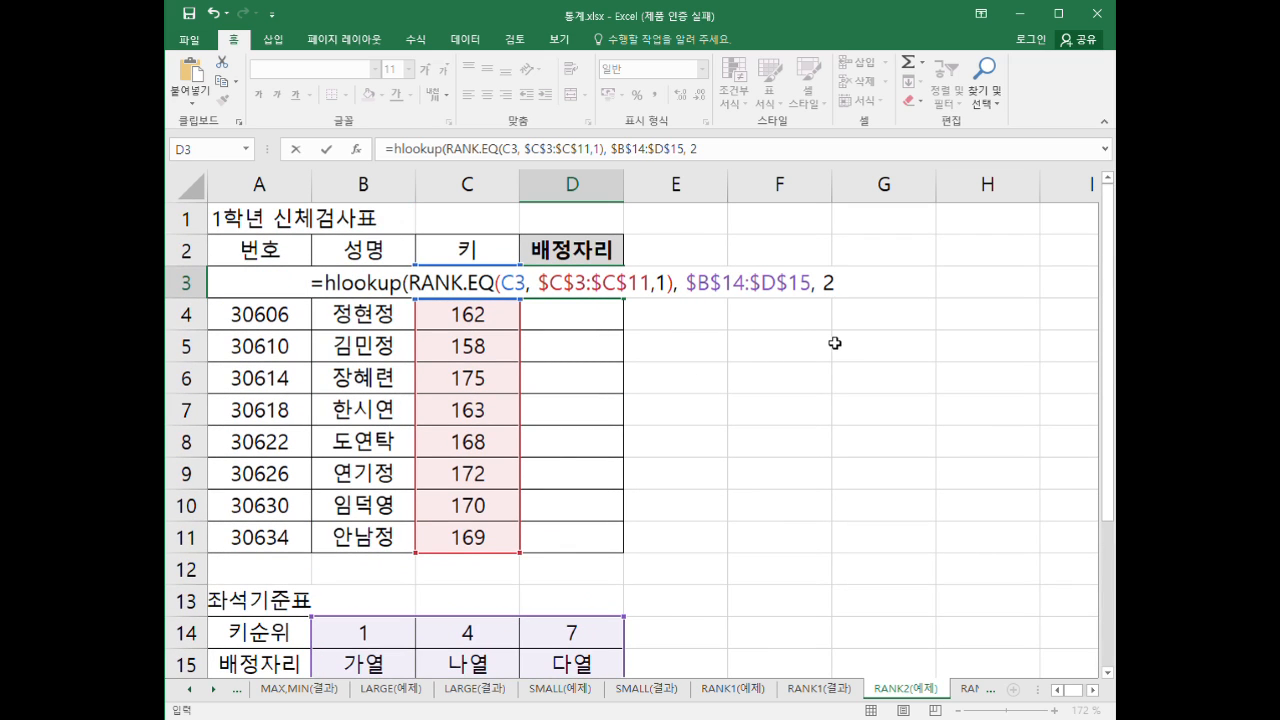
text(,)
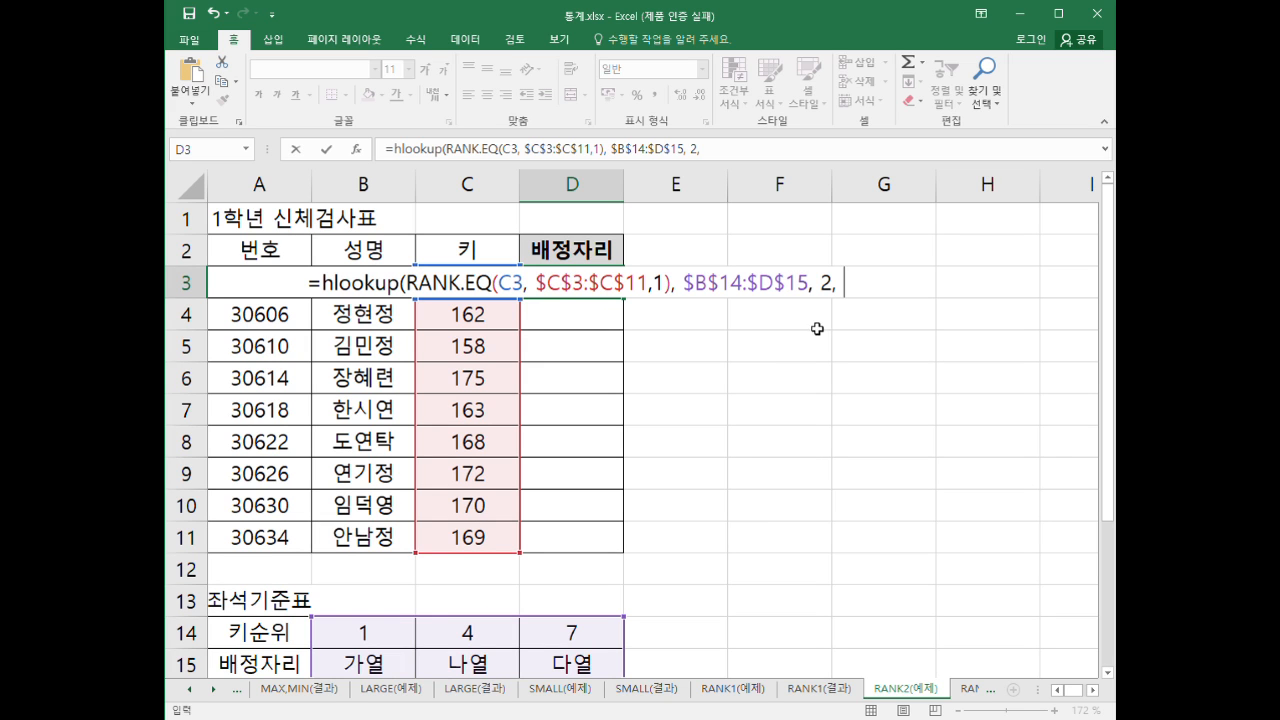
scroll(816, 352, down, 2)
scroll(481, 500, down, 2)
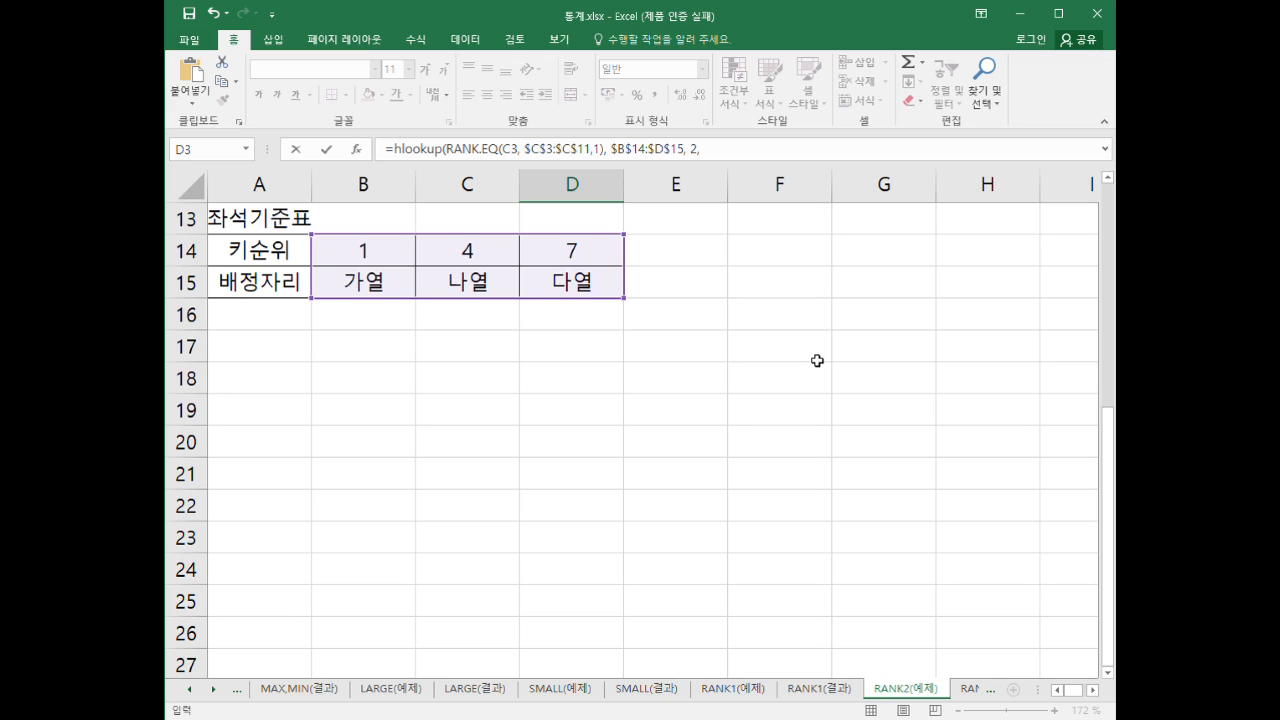
scroll(818, 360, up, 4)
text(true))
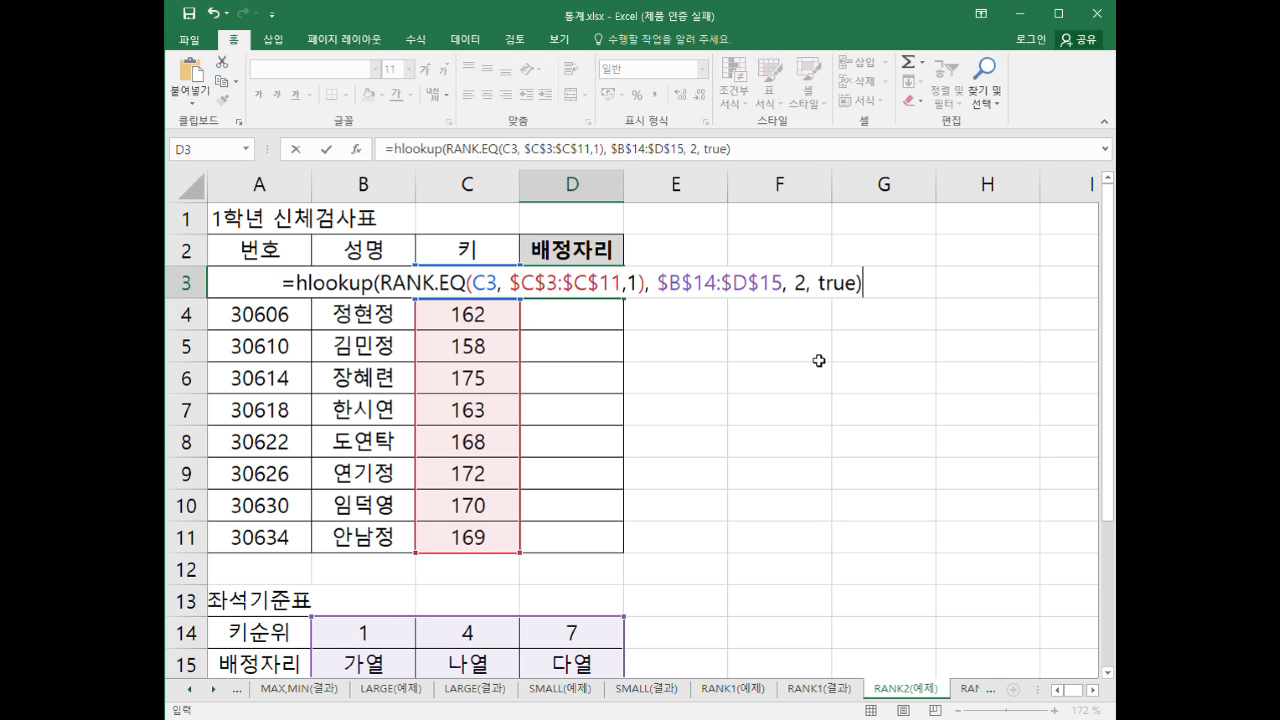
key(Return)
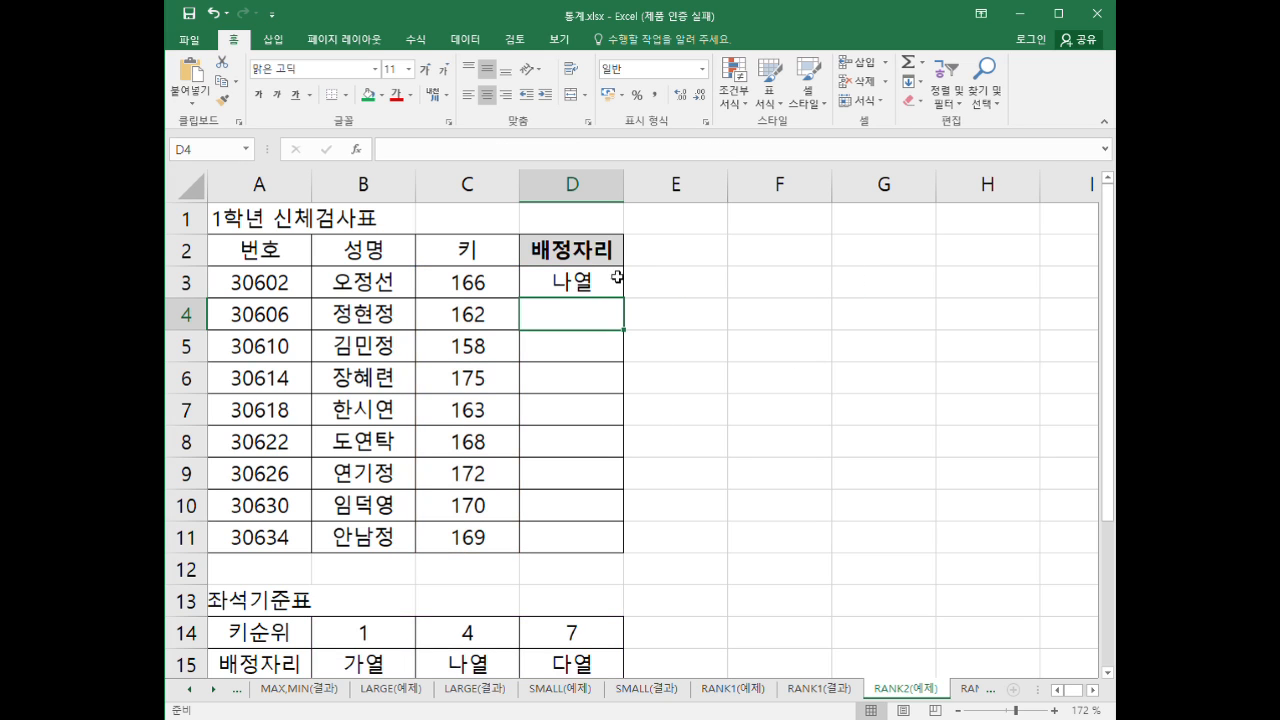
click(596, 288)
drag(622, 304, 614, 564)
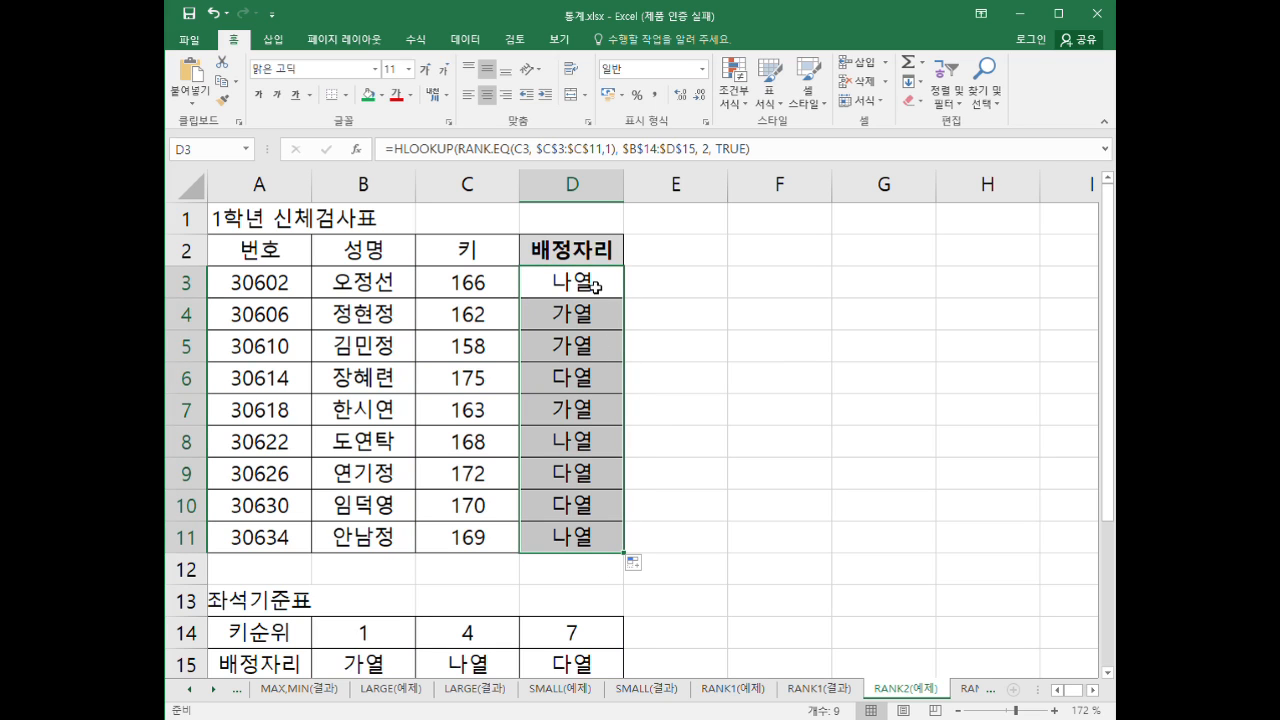
- Review the D3 formula, checking the RANK.EQ lookup value and the $B$14:$D$15 range against the 좌석기준표
double_click(596, 288)
drag(391, 285, 652, 285)
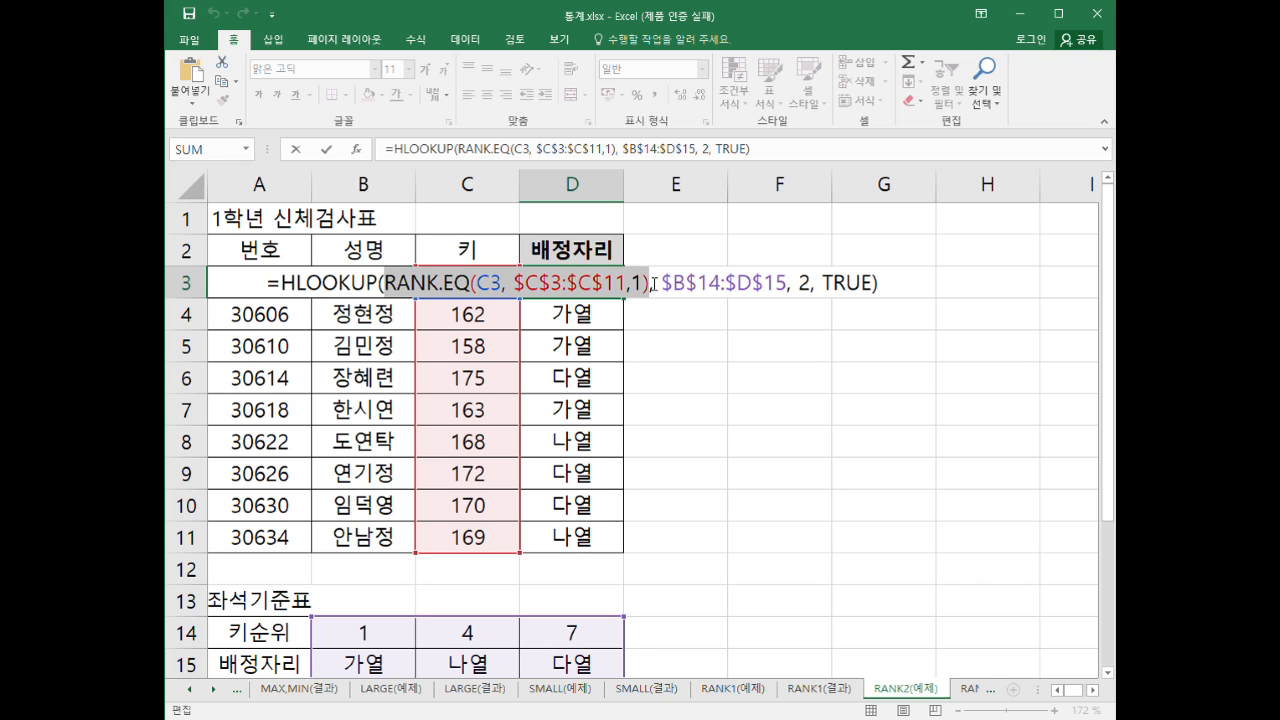
drag(651, 285, 407, 300)
scroll(365, 546, down, 2)
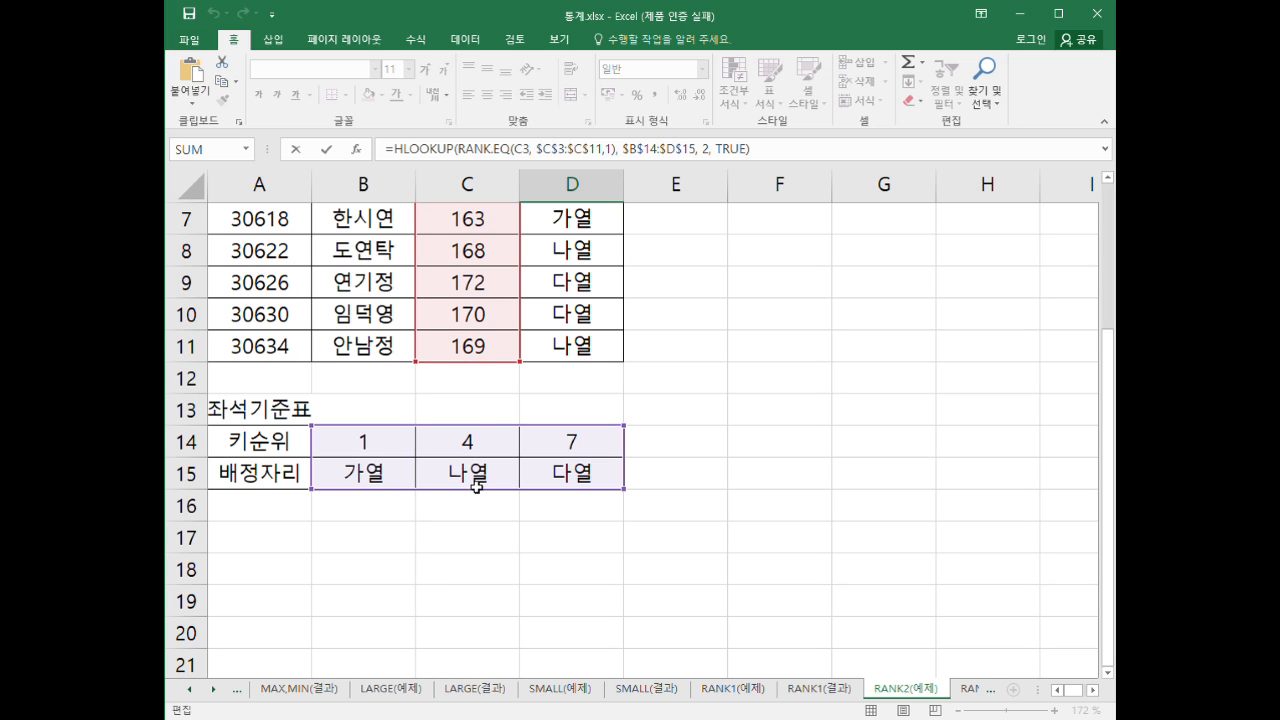
scroll(477, 480, up, 2)
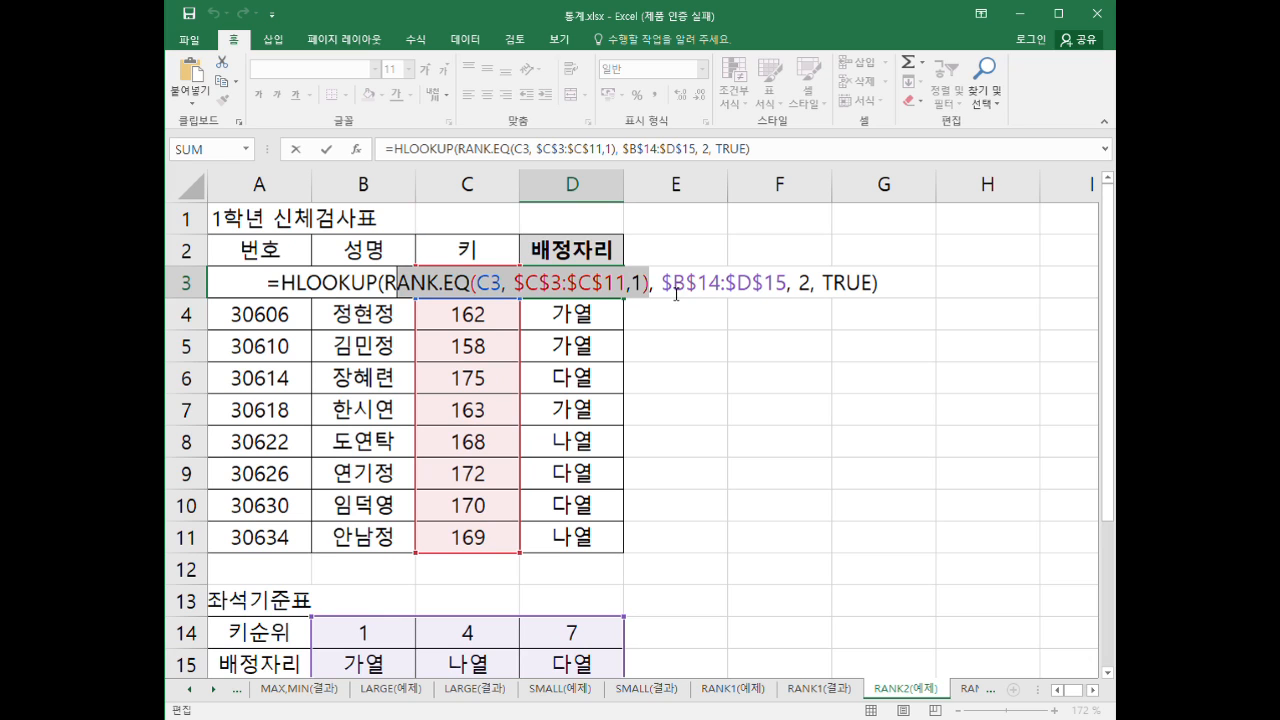
click(761, 284)
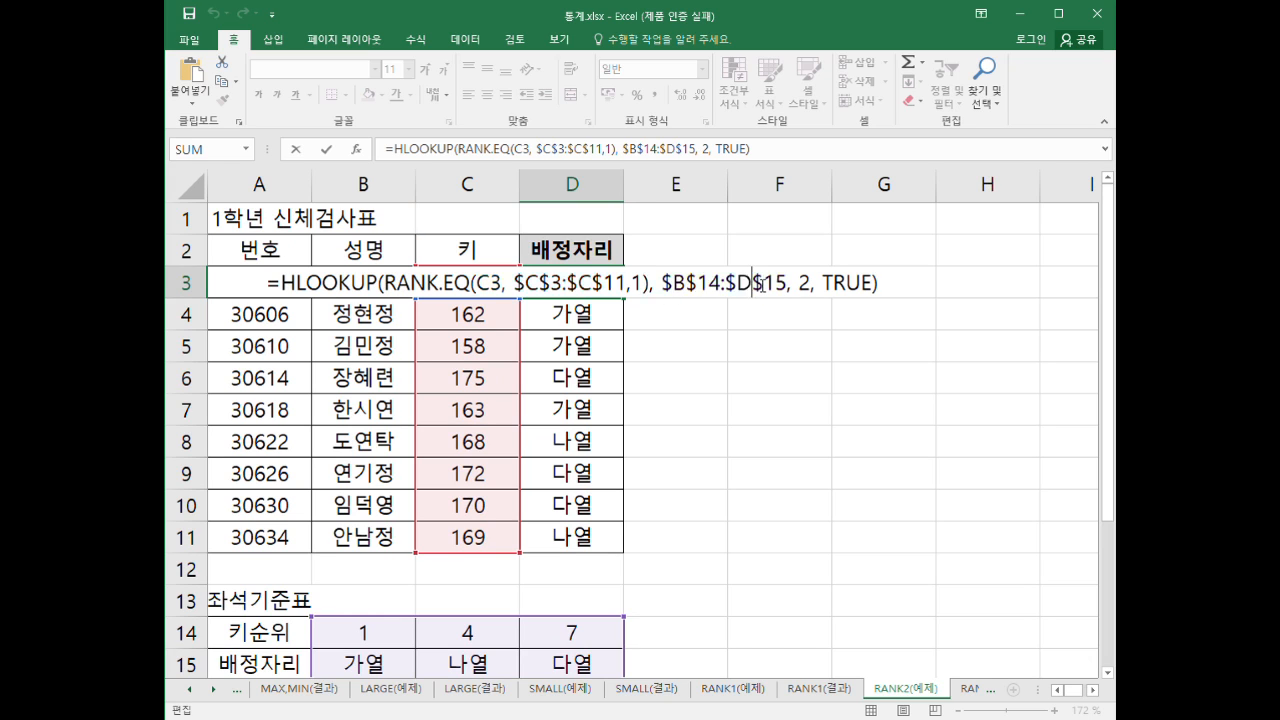
key(Return)
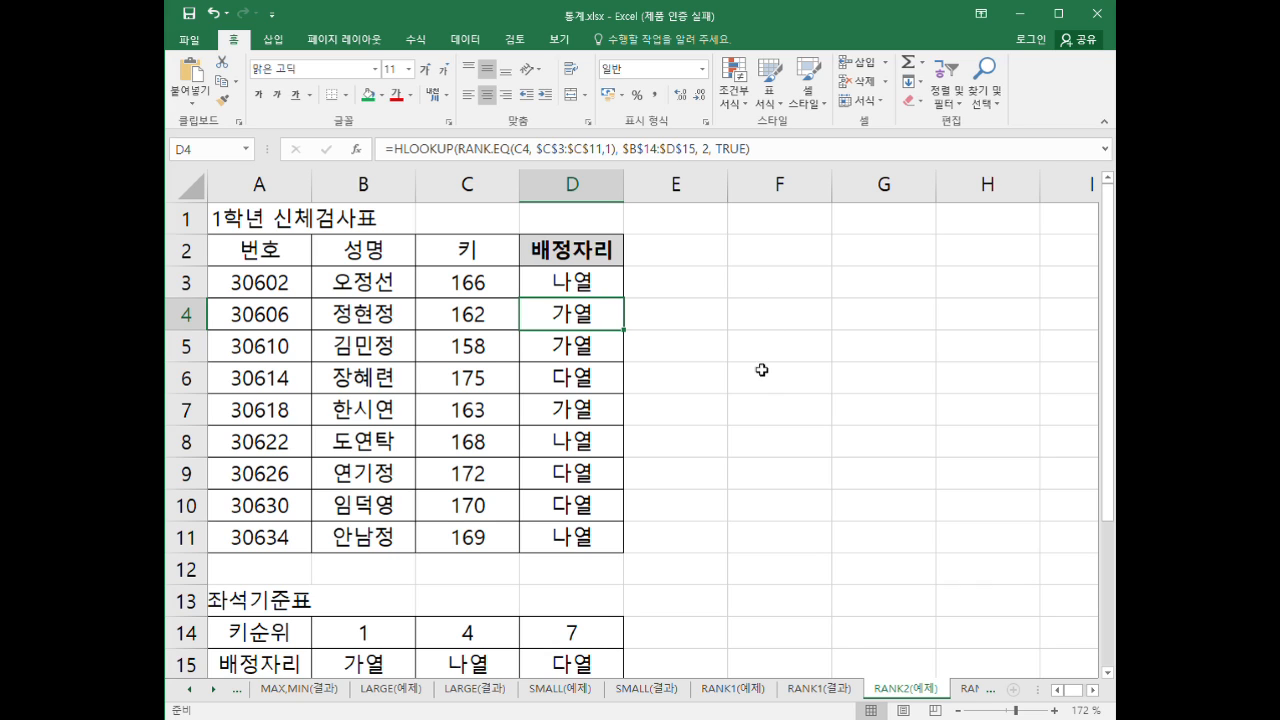